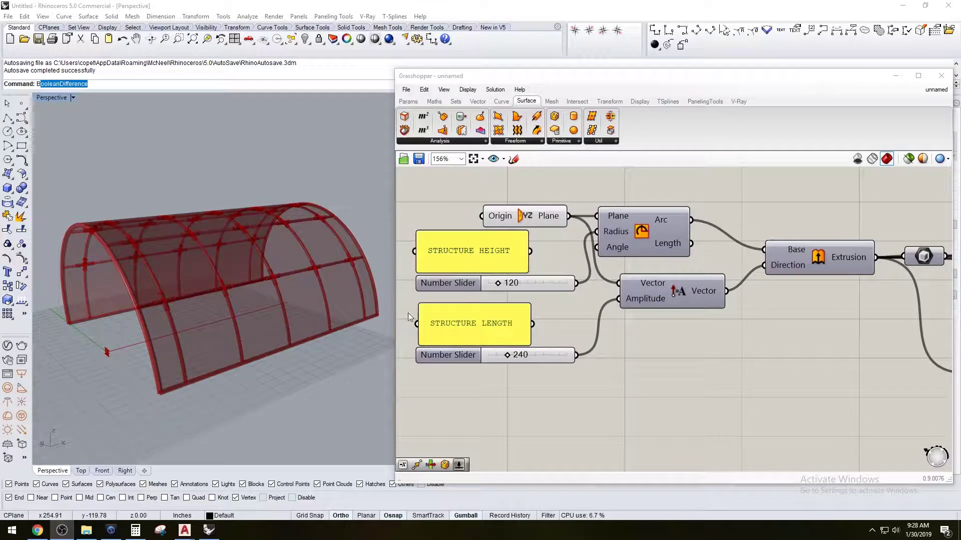
Examine the finished vaulted frame structure, its pipe joints and the component definition that generates it
right_click_drag(281, 307, 283, 313)
scroll(738, 329, "down", 2)
right_click_drag(795, 340, 654, 324)
right_click_drag(248, 326, 236, 325)
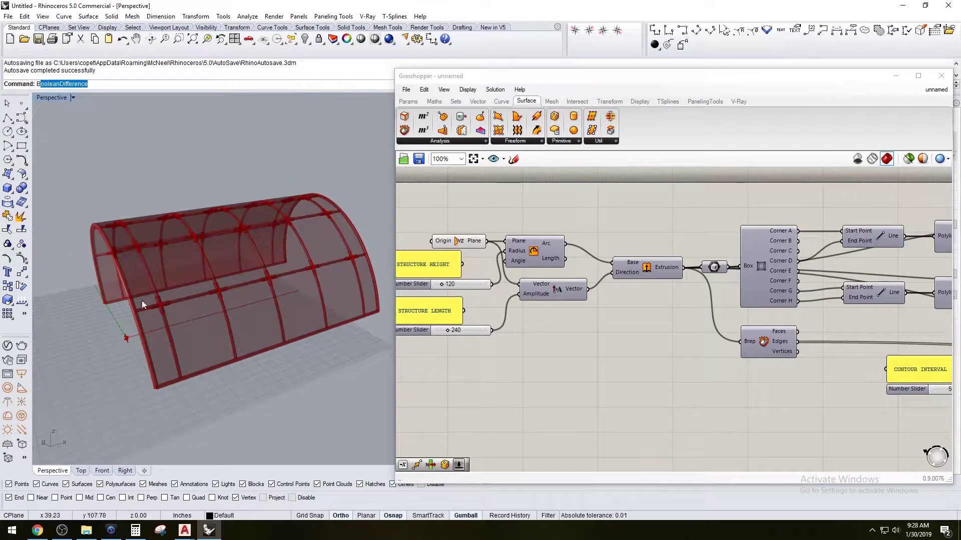
right_click_drag(143, 308, 188, 273, "ctrl")
right_click_drag(155, 307, 178, 300, "shift")
scroll(242, 274, "up", 2)
scroll(203, 296, "down", 6)
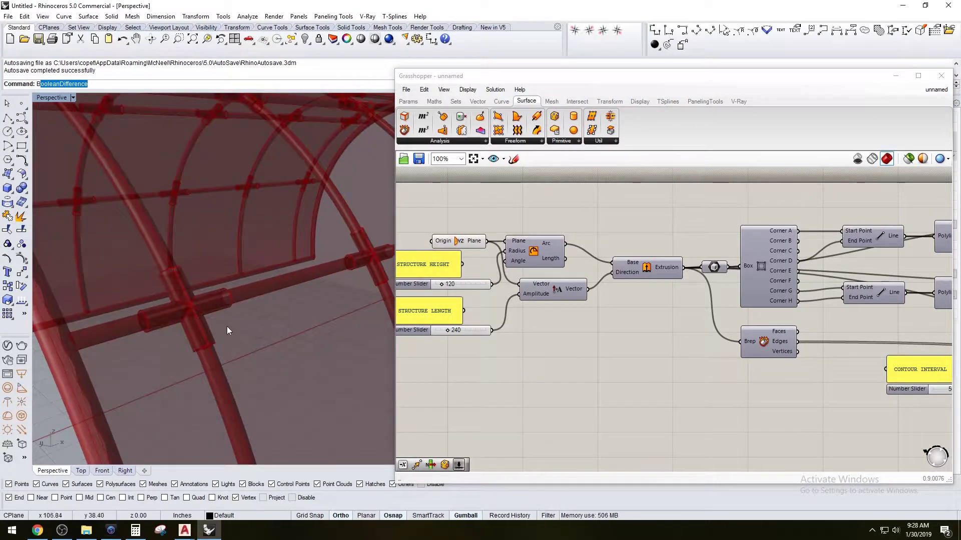
scroll(226, 326, "down", 3)
mouse_move(228, 335)
right_mouse_down("shift")
mouse_move(183, 272)
mouse_move(232, 296)
mouse_move(235, 324)
right_mouse_up("shift")
scroll(230, 257, "down", 7)
scroll(264, 285, "up", 3)
mouse_move(265, 285)
right_mouse_down()
mouse_move(230, 284)
mouse_move(247, 279)
right_mouse_up()
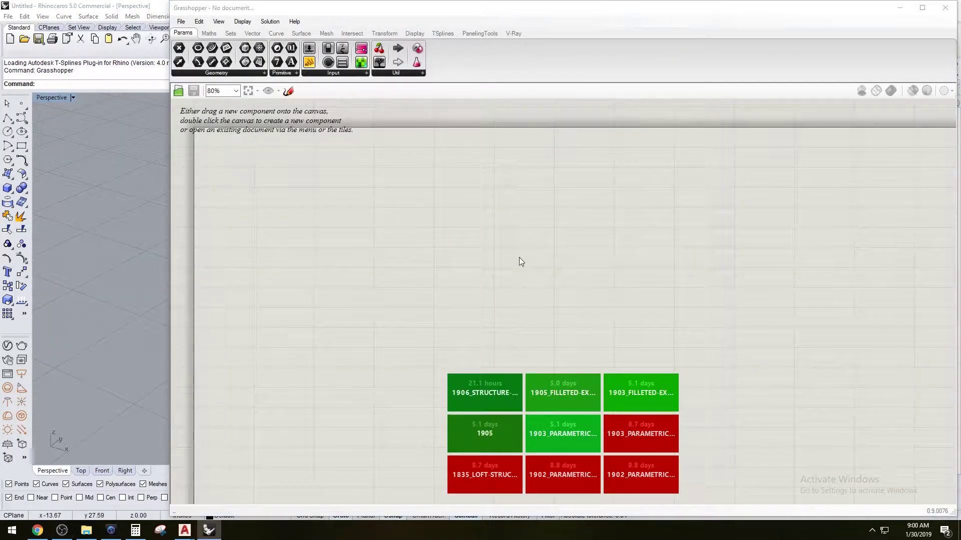
Add a YZ Plane component at the canvas's upper-left corner and move the Grasshopper window clear of the Rhino viewport
double_click(519, 258)
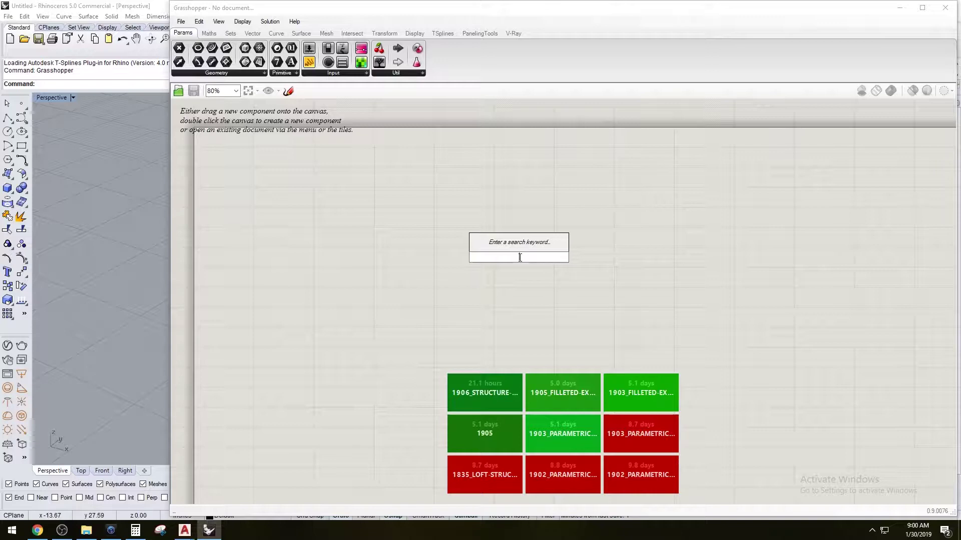
type("YZ")
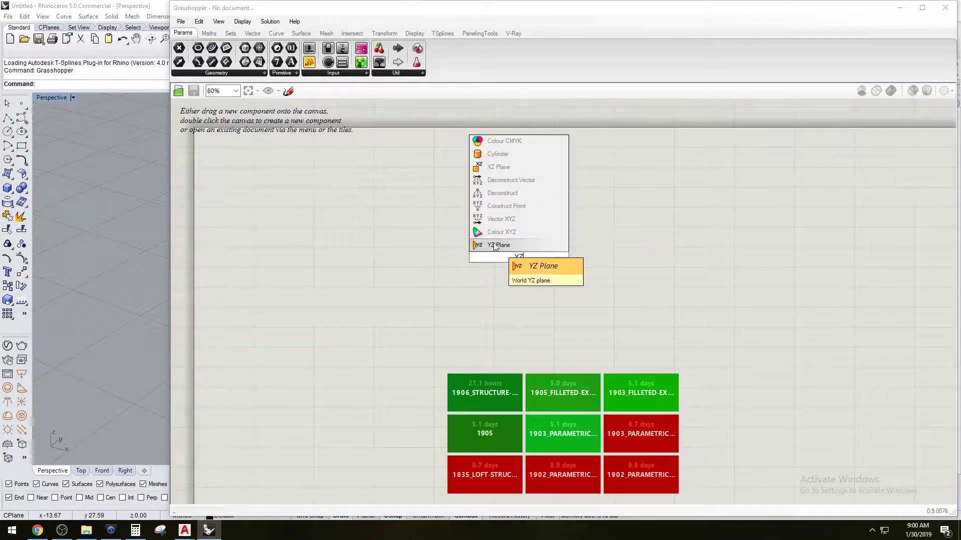
key("Return")
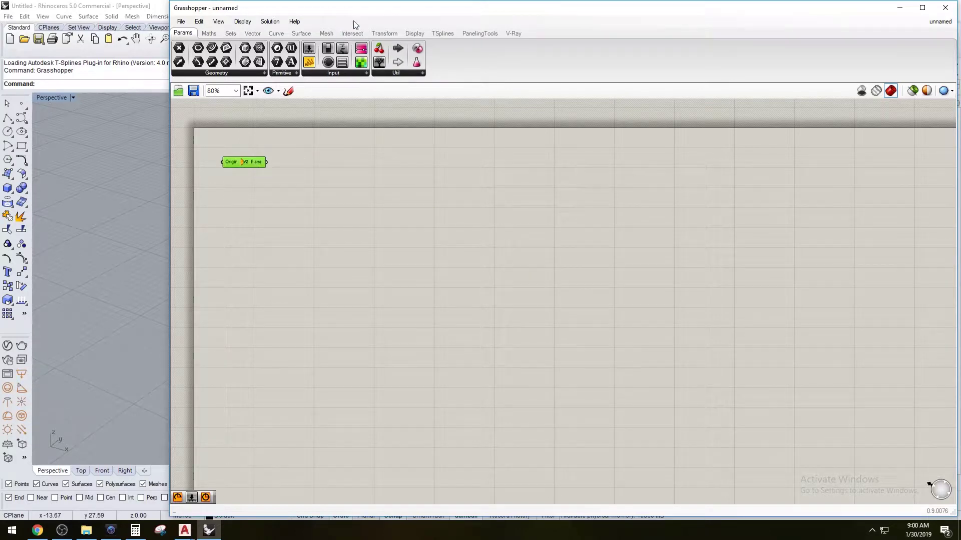
left_click_drag(395, 18, 587, 113)
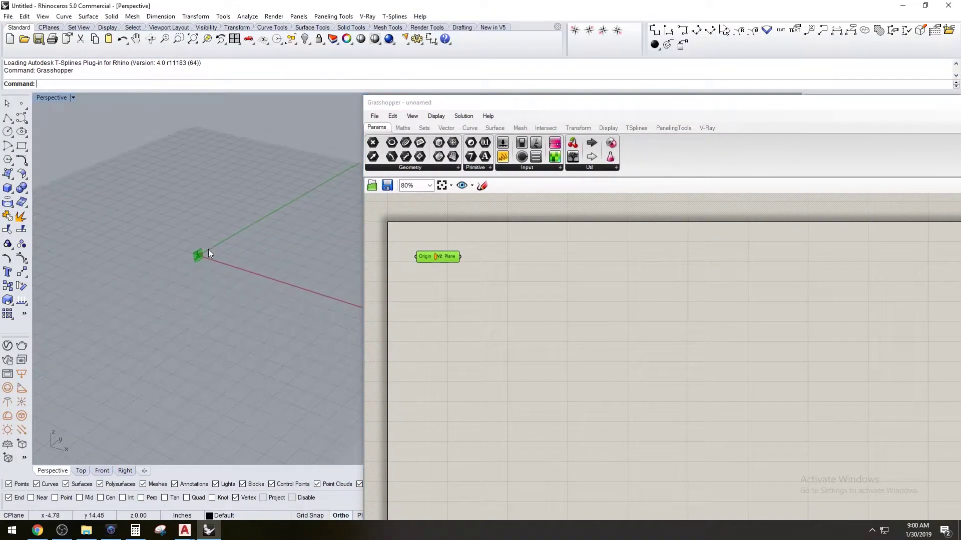
right_click_drag(220, 251, 280, 230, "shift")
left_click(398, 248)
left_click_drag(425, 257, 410, 245)
Add an Arc component and connect the YZ plane output to its Plane input
left_click(511, 278)
double_click(512, 278)
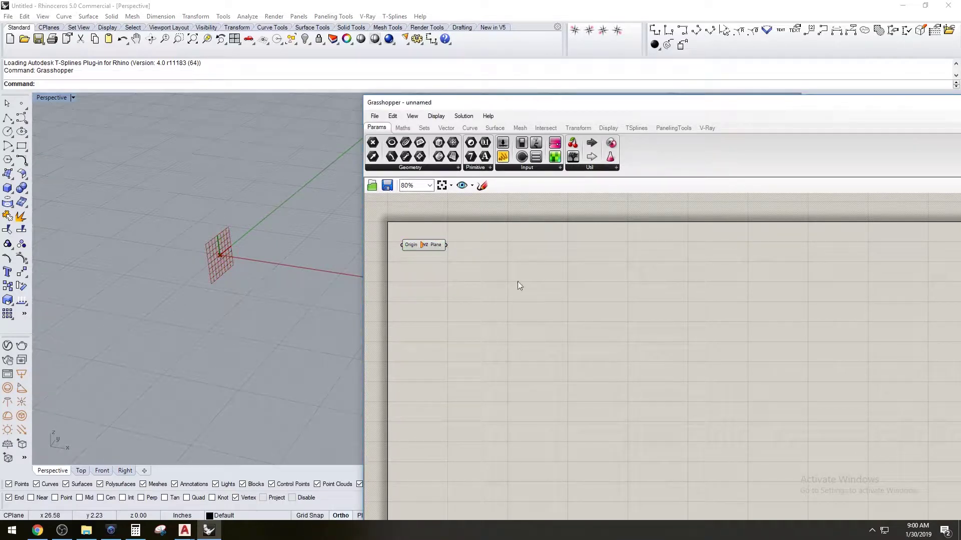
double_click(517, 283)
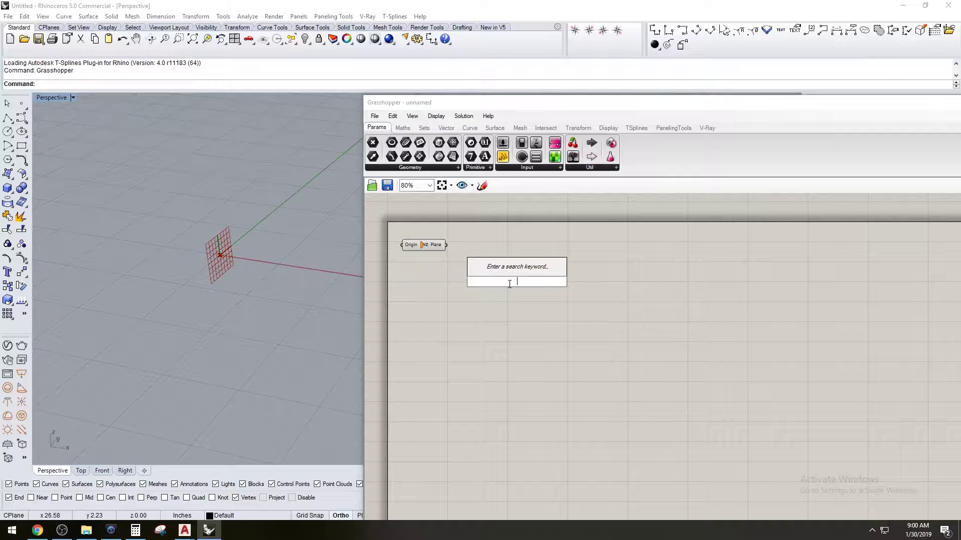
type("AR")
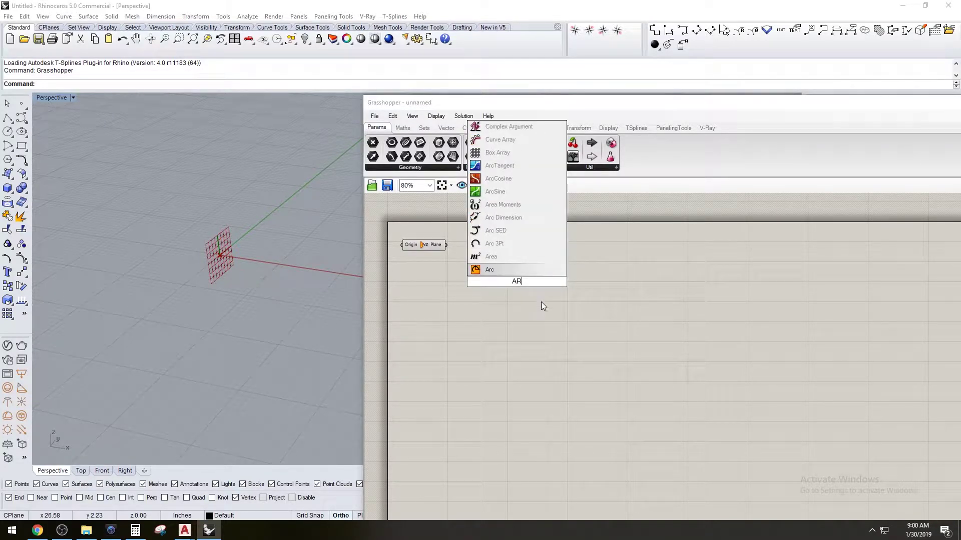
left_click(500, 270)
left_click(458, 250)
left_click_drag(453, 248, 554, 263)
Create a number slider set to 120 and connect it to the arc's Radius input
double_click(499, 300)
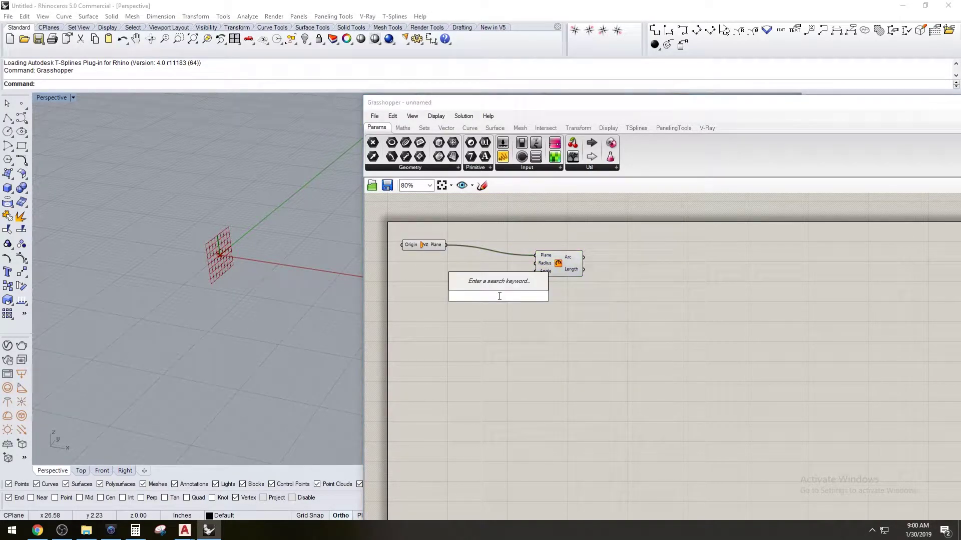
type("120")
key("Return")
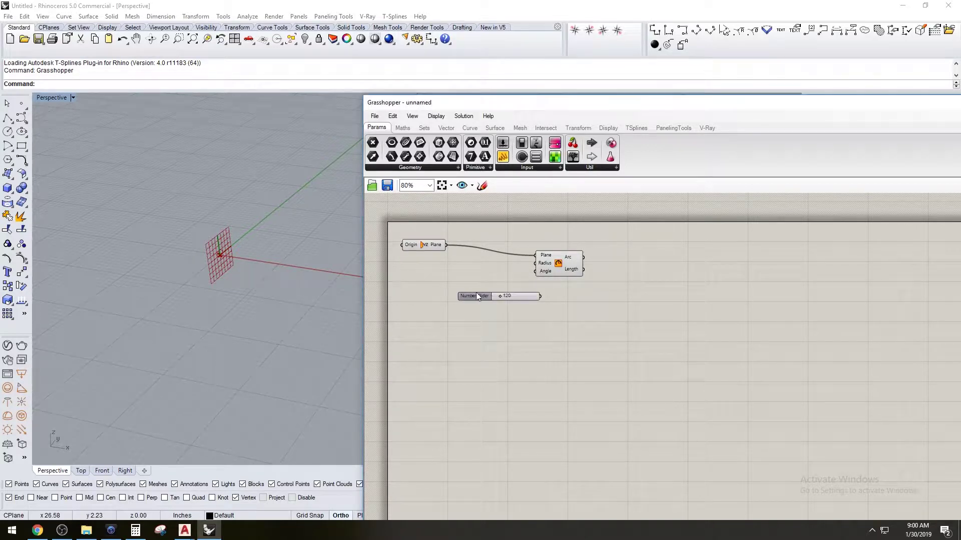
left_click_drag(475, 293, 534, 263)
left_click(559, 262)
scroll(186, 257, "down", 5)
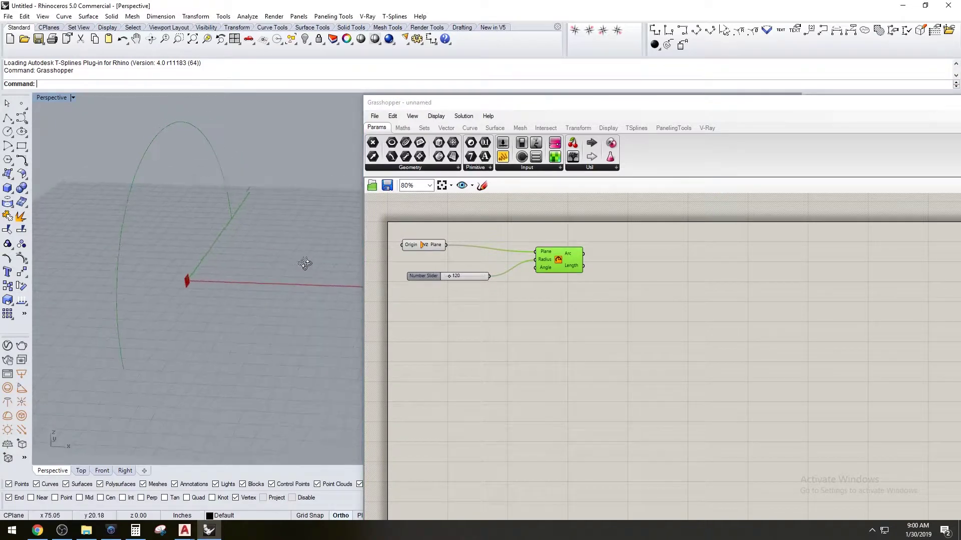
Arrange the Arc component and the radius slider compactly beside the YZ Plane component
left_click_drag(556, 260, 502, 256)
left_click(442, 274)
left_click_drag(417, 280, 379, 264)
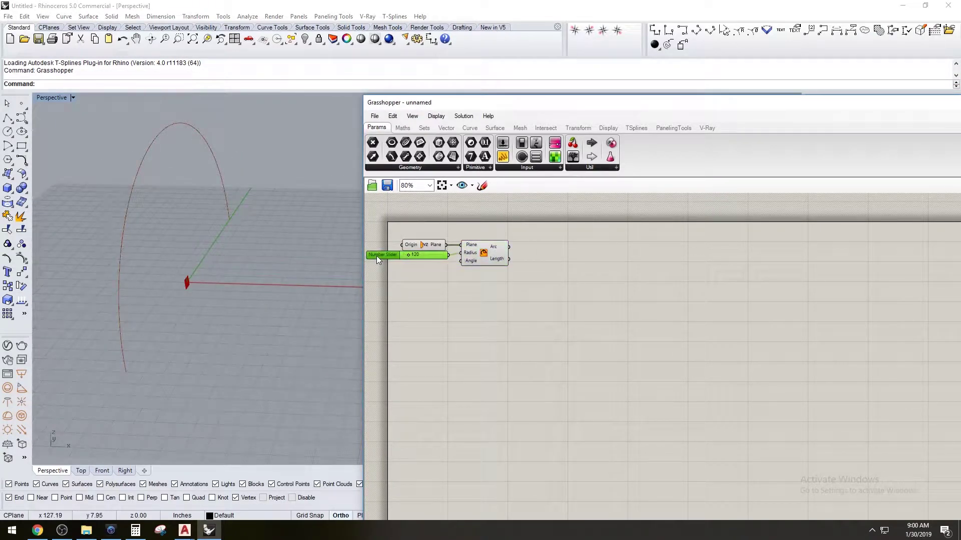
left_click_drag(523, 308, 479, 244)
Add an Extrude component and connect the Arc output to its Base input
double_click(619, 263)
type("extrude")
left_click(609, 249)
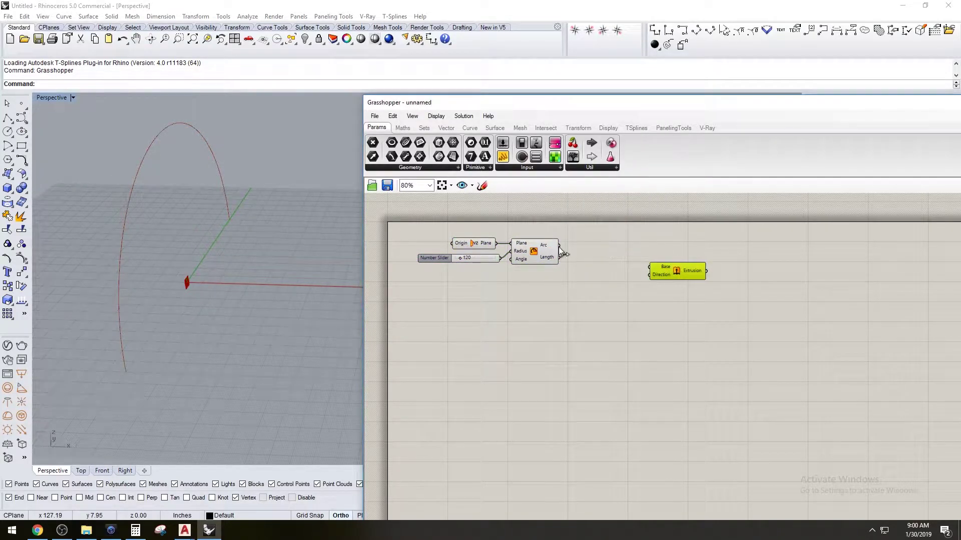
left_click_drag(559, 246, 649, 271)
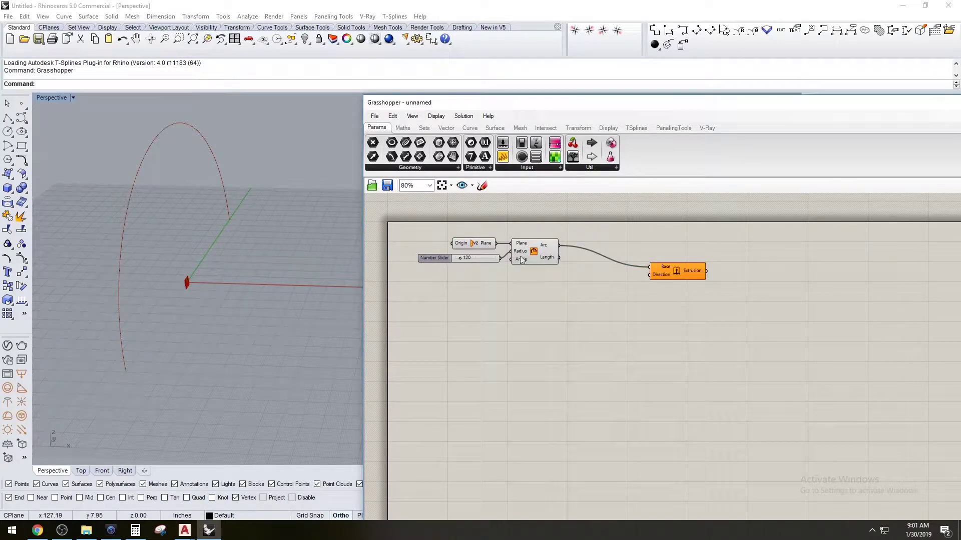
Add an Amplitude component, feeding the YZ plane into its Vector input and its output into the extrusion's Direction input
left_click(481, 248)
double_click(550, 312)
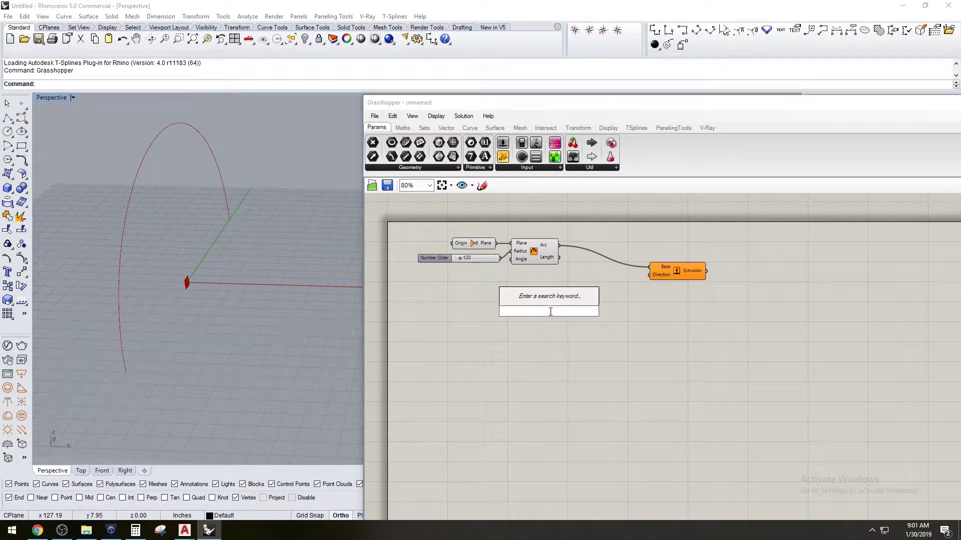
type("AMP")
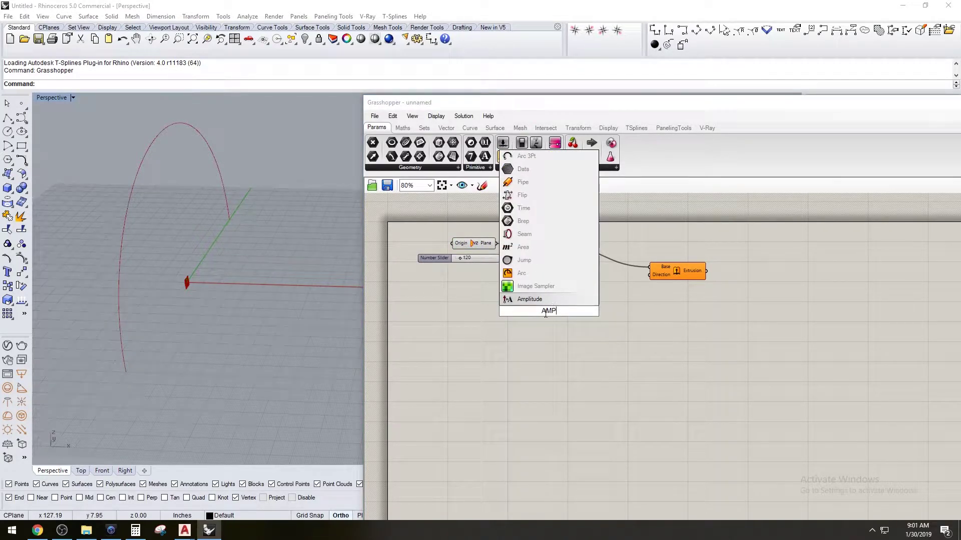
left_click(536, 299)
left_click_drag(593, 294, 593, 291)
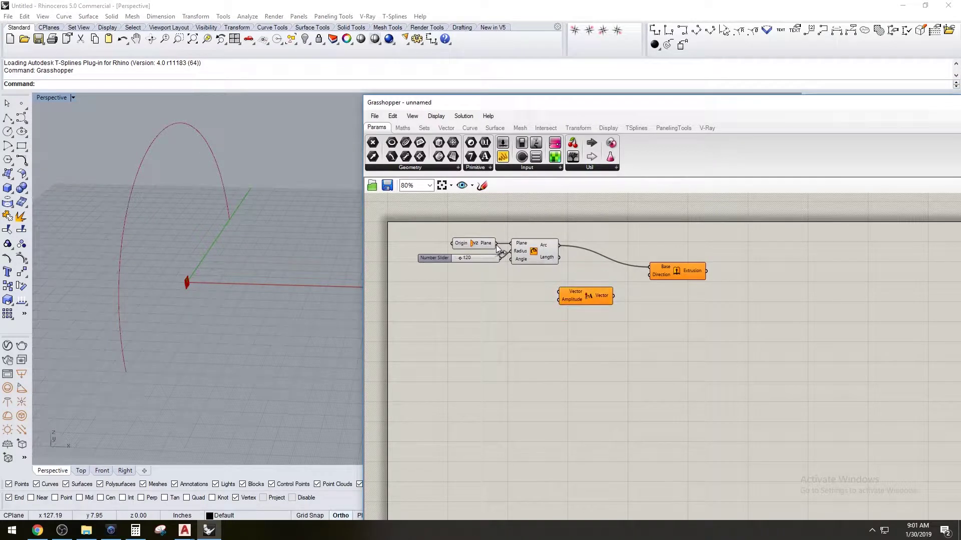
left_click_drag(497, 243, 649, 274)
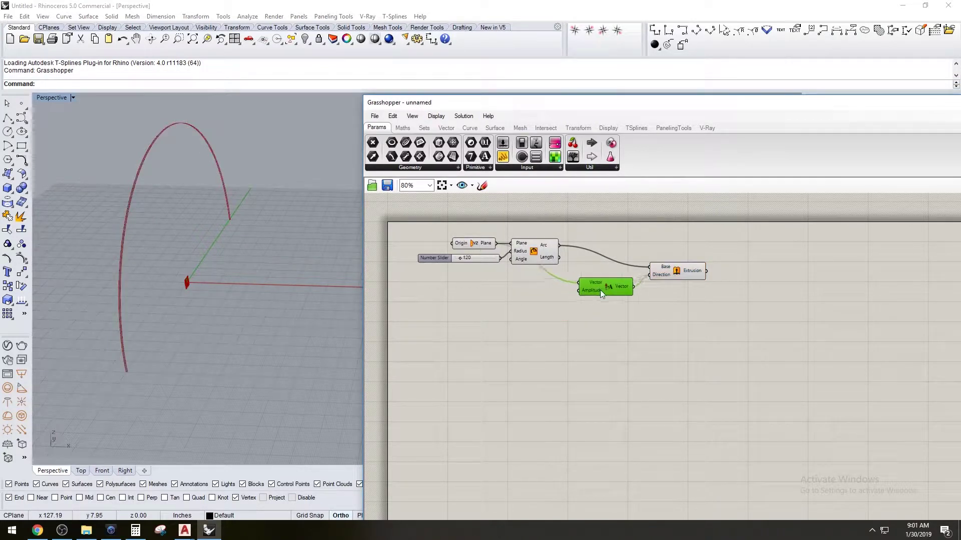
Create a number slider set to 240 and connect it to the Amplitude input to define the extrusion length
double_click(561, 295)
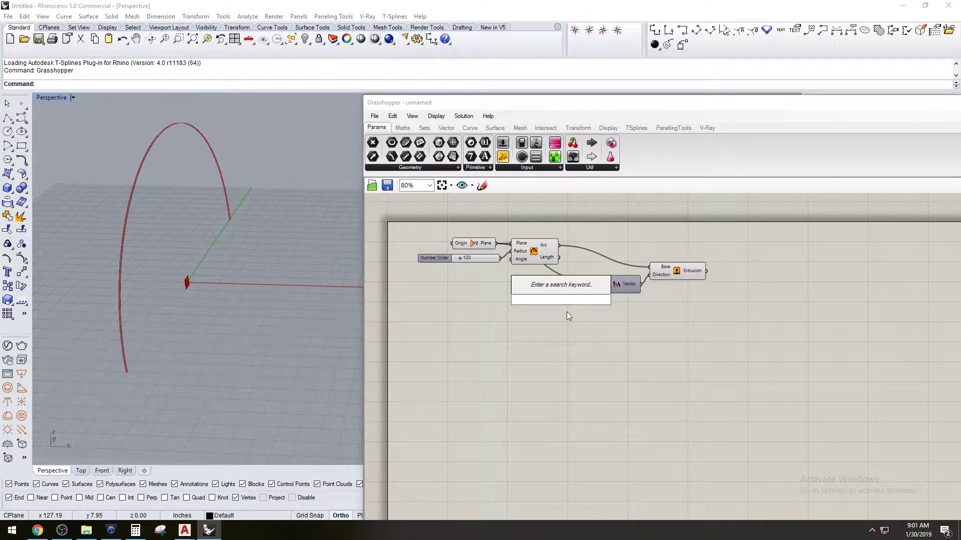
type("240")
key("Return")
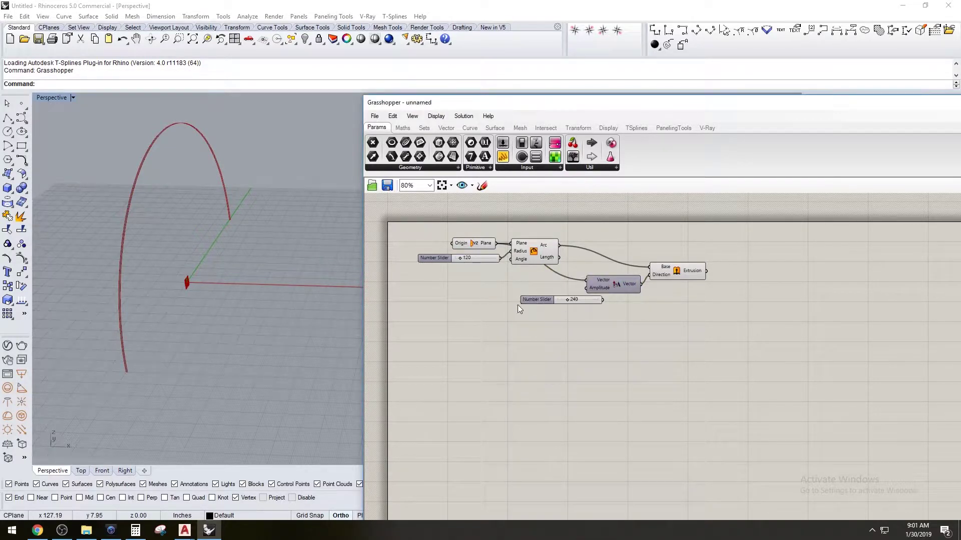
left_click_drag(515, 304, 586, 289)
left_click_drag(607, 286, 600, 287)
left_click(758, 319)
right_click_drag(293, 300, 229, 261)
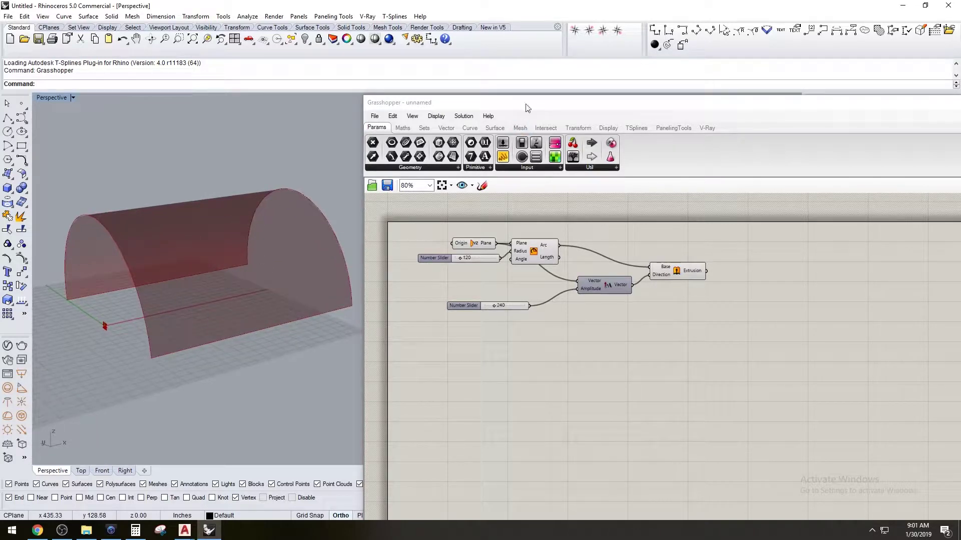
Reposition the Grasshopper window beside the viewport and arrange the sliders, Amplitude and Extrude components more compactly
left_click_drag(528, 110, 344, 33)
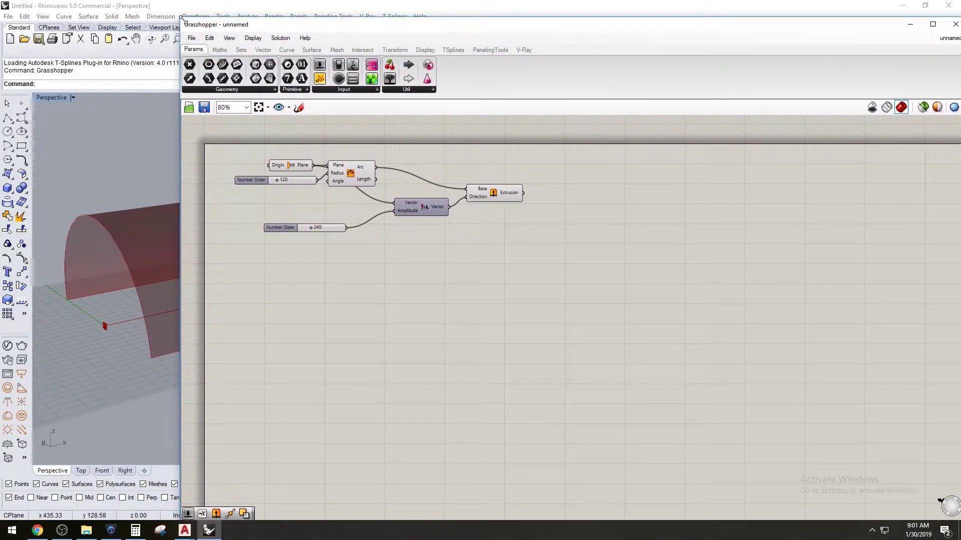
left_click_drag(181, 19, 409, 110)
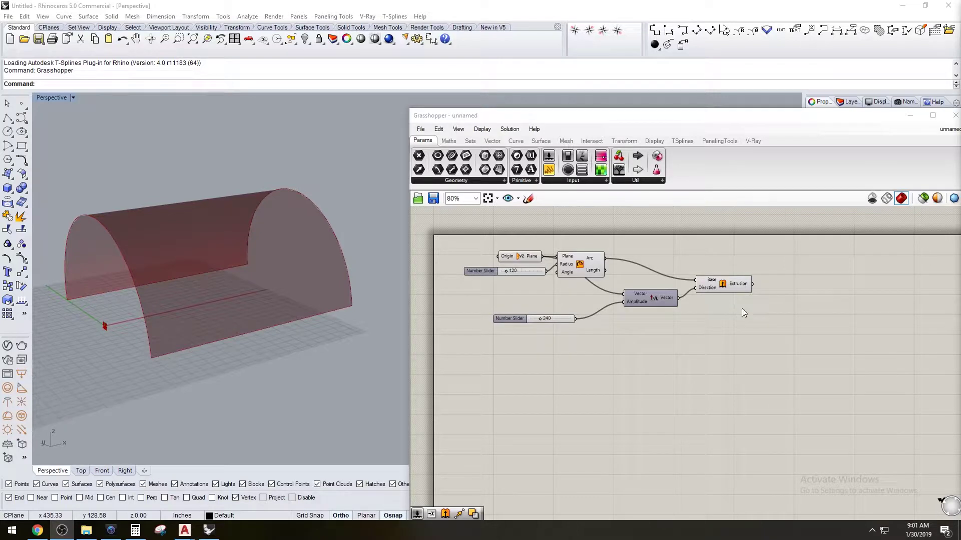
left_click_drag(769, 326, 647, 266)
left_click_drag(727, 283, 672, 280)
left_click(532, 300)
right_click_drag(533, 299, 604, 307)
left_click_drag(573, 325, 559, 305)
left_click_drag(758, 295, 761, 292)
Add a Box parameter, connect the extrusion to it, and turn off its preview
left_click(831, 313)
double_click(831, 313)
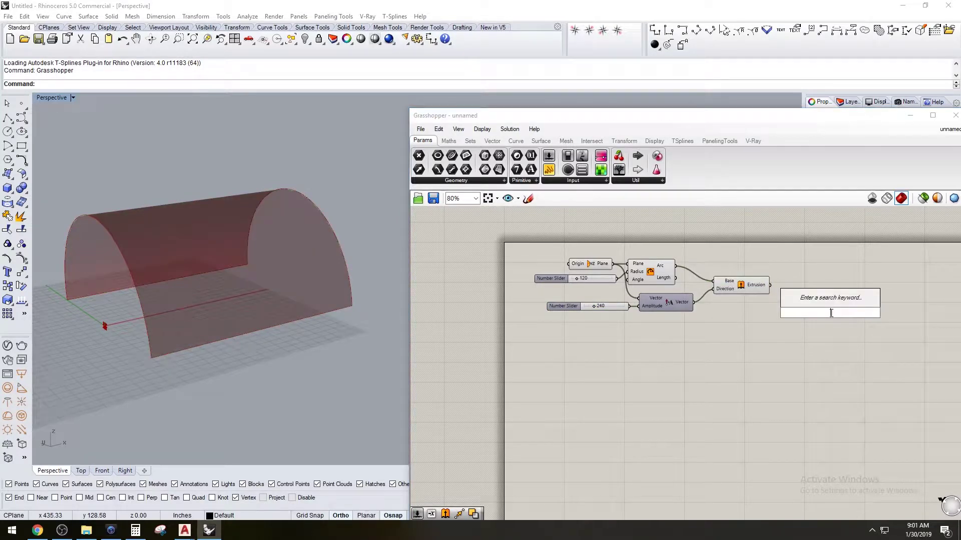
type("BO")
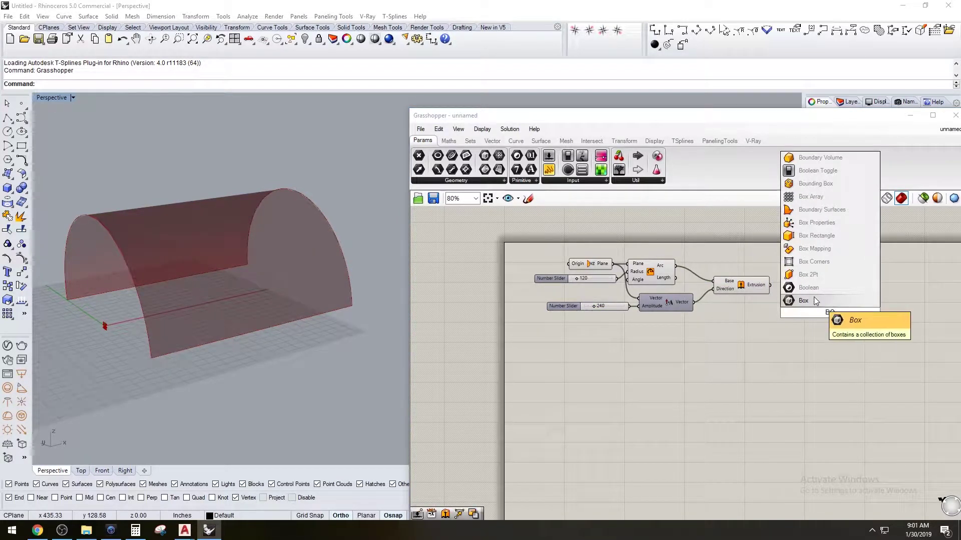
key("Return")
left_click_drag(771, 285, 792, 272)
right_click(792, 272)
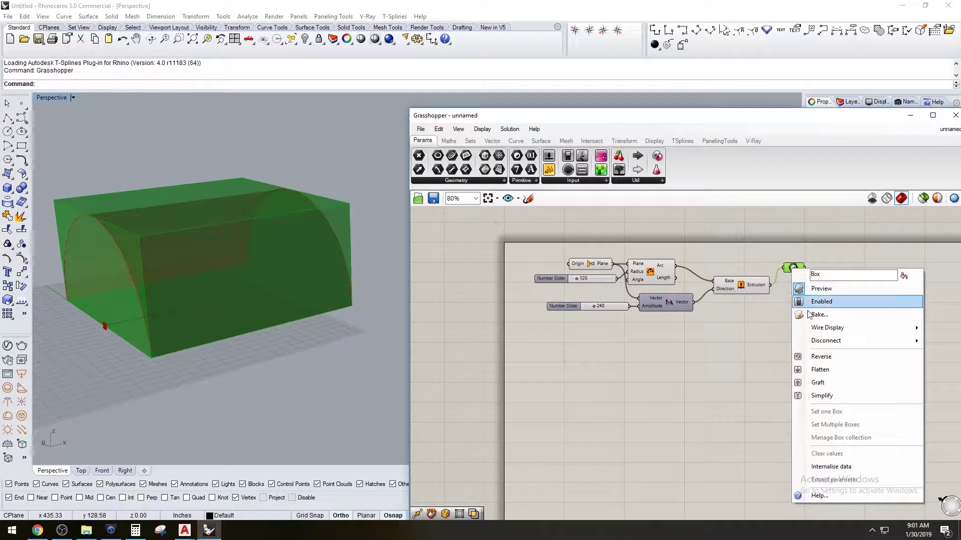
left_click(811, 302)
Add a Box Corners component fed by the Box parameter and place it directly beside that parameter
double_click(845, 306)
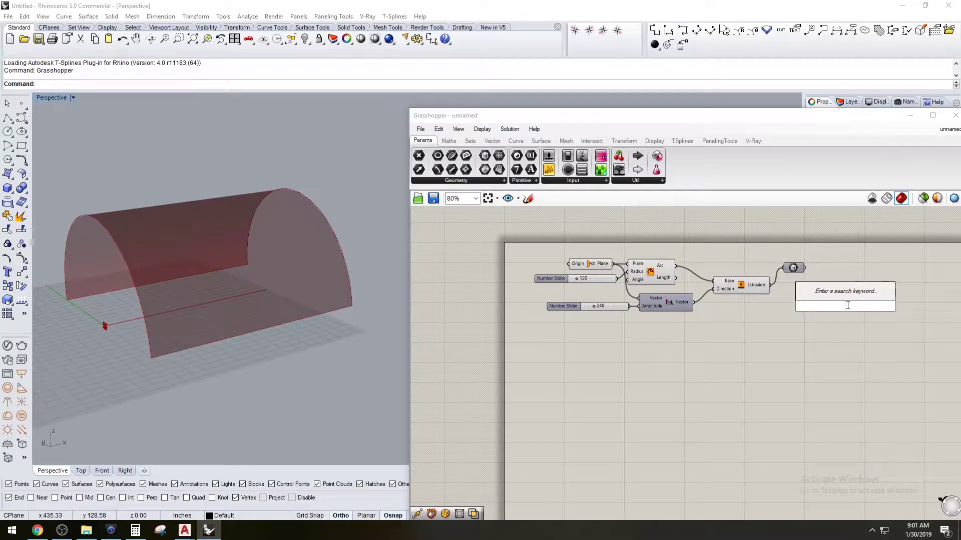
type("BOX")
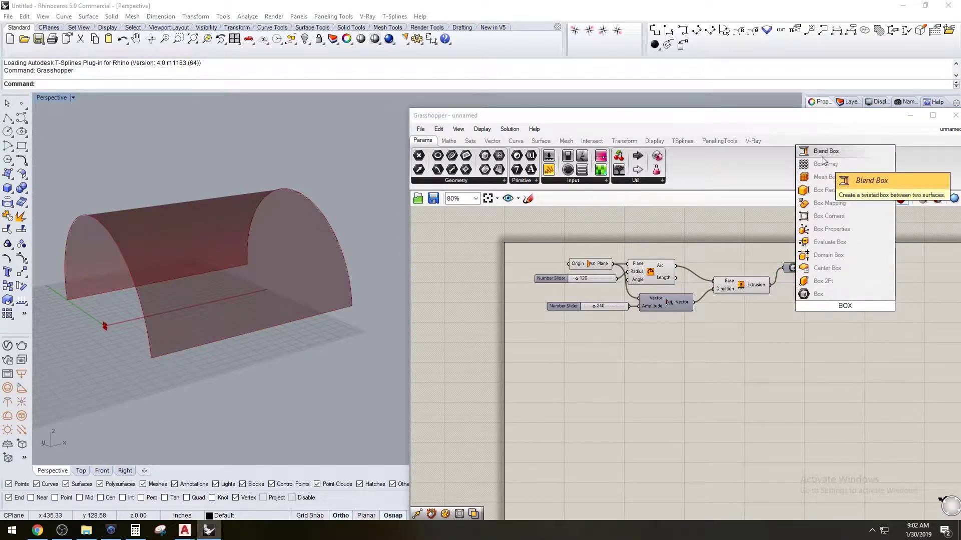
left_click(840, 218)
left_click_drag(845, 299, 823, 266)
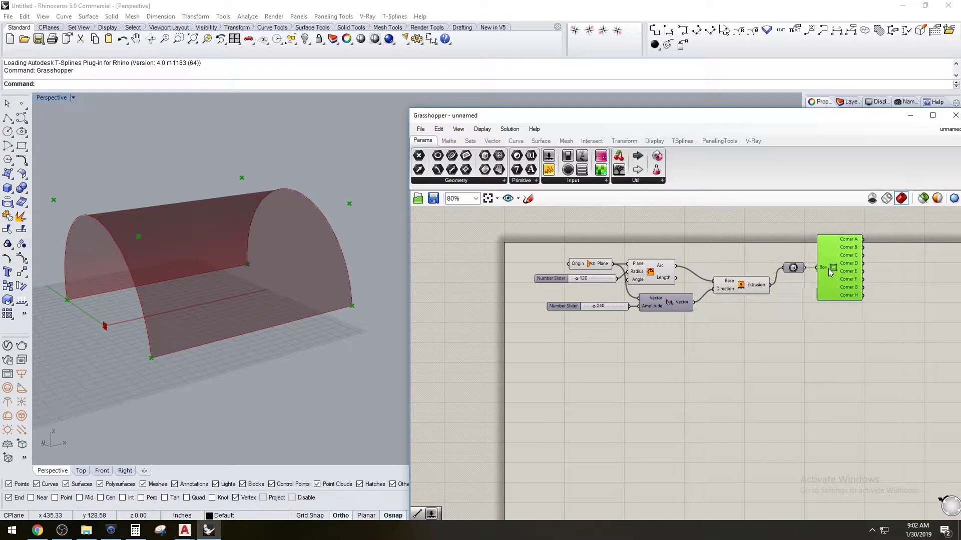
right_click_drag(899, 279, 830, 285)
left_click_drag(833, 328, 764, 284)
Add a two-point Line component next to the Box Corners outputs
left_click(843, 274)
double_click(841, 287)
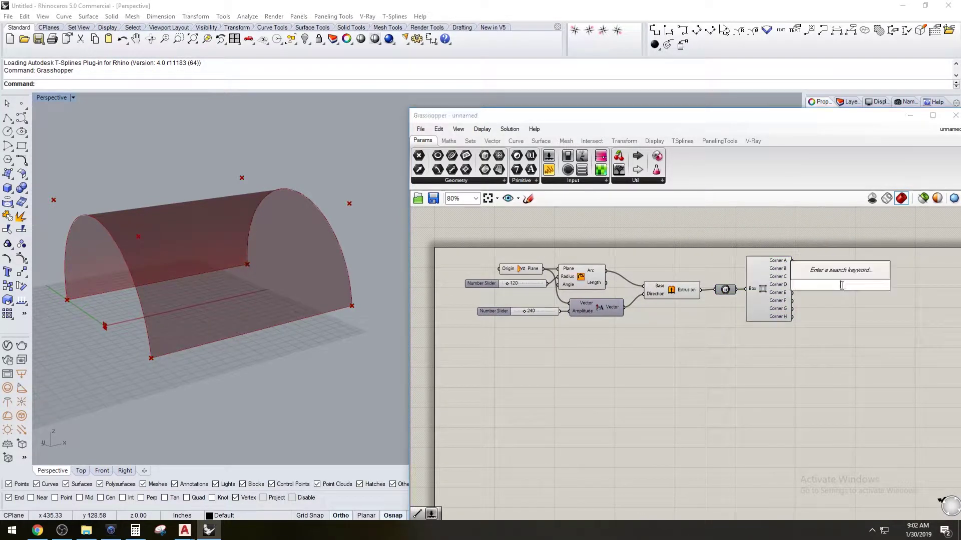
double_click(858, 297)
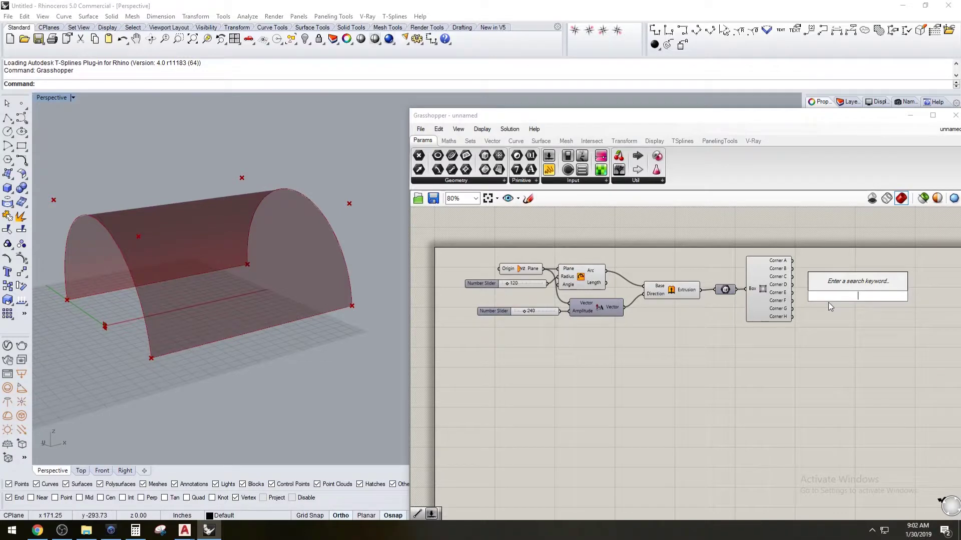
type("Line")
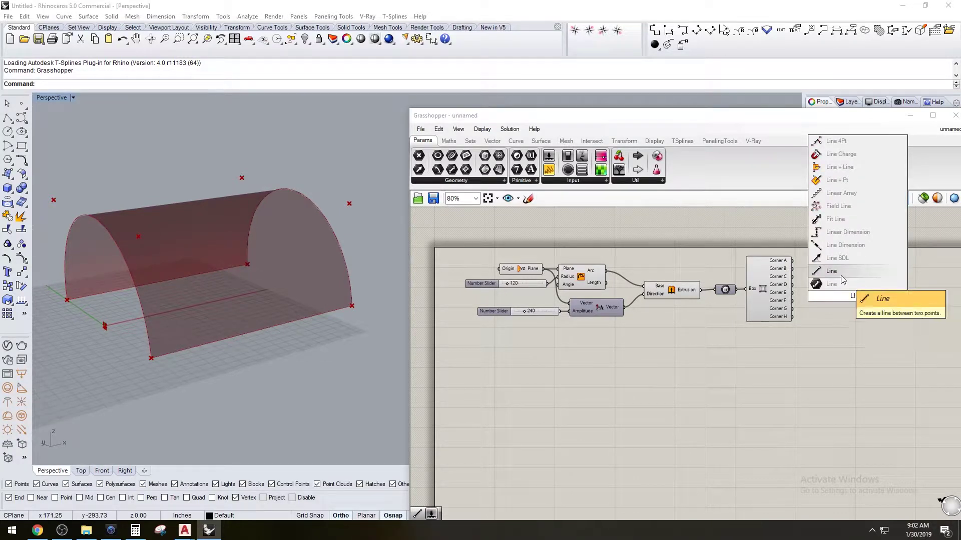
key("Return")
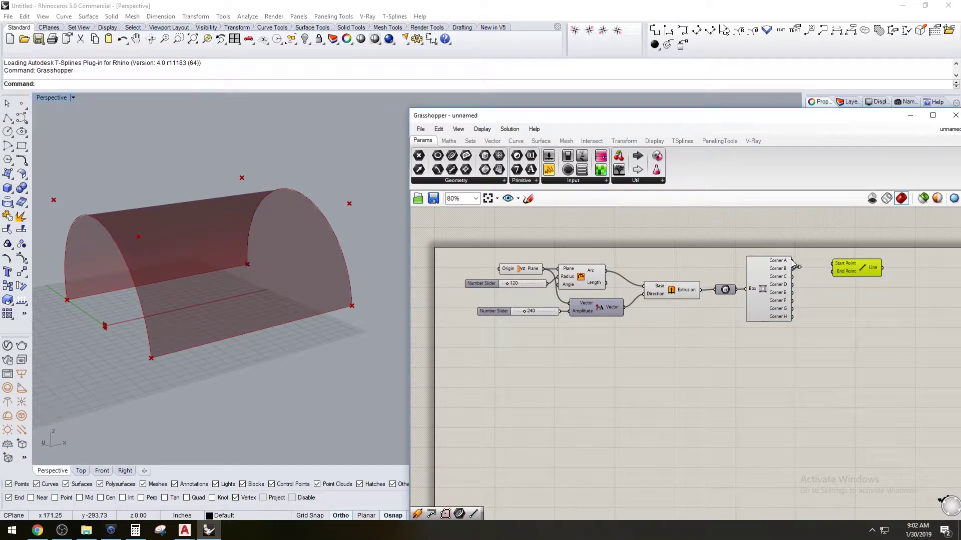
Connect Box Corners' Corner A to the Line component's Start Point and Corner D to its End Point
left_click_drag(791, 260, 829, 277)
left_click(848, 308)
left_click(846, 270)
right_click_drag(246, 333, 115, 294)
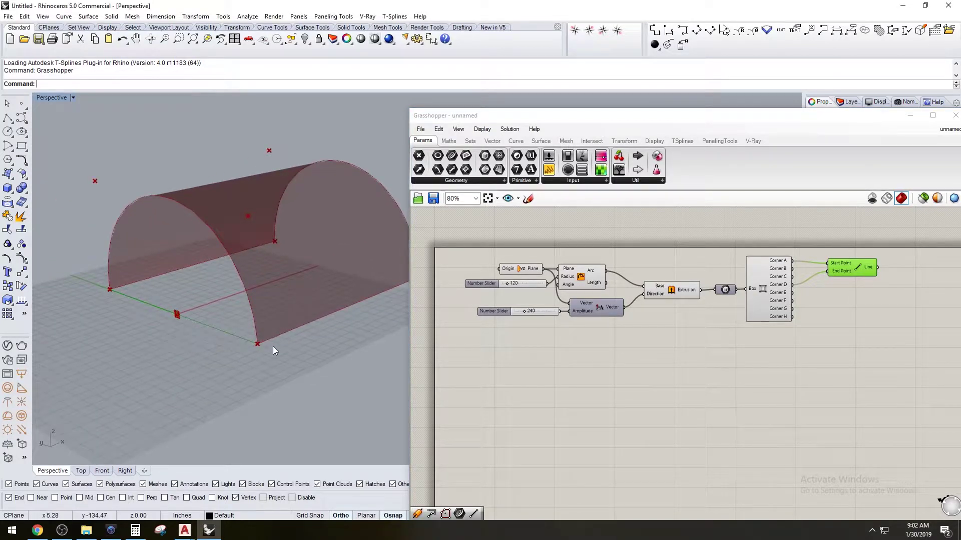
Duplicate the Line component below the first and try Corner B and Corner F as its start and end points
left_click(837, 264)
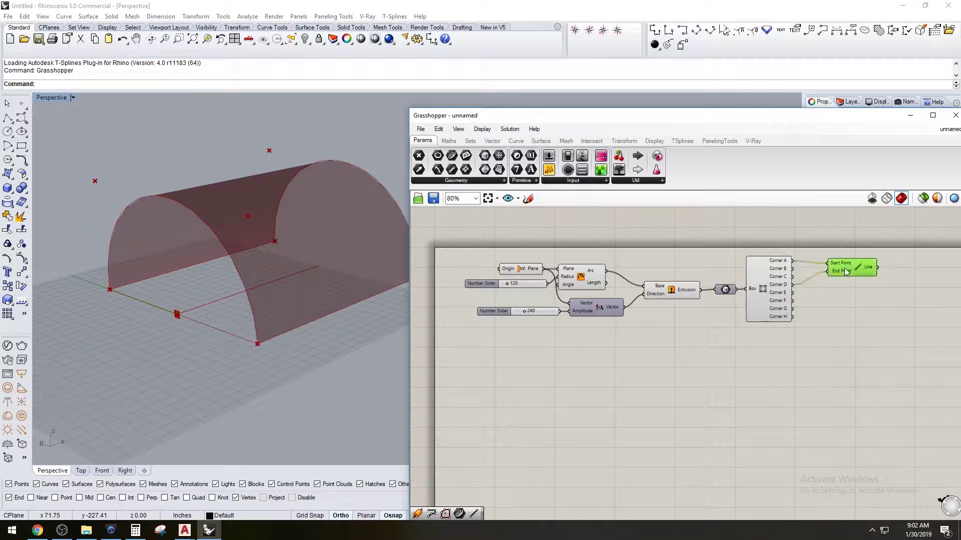
left_click_drag(844, 266, 832, 303, "alt")
left_click(815, 309)
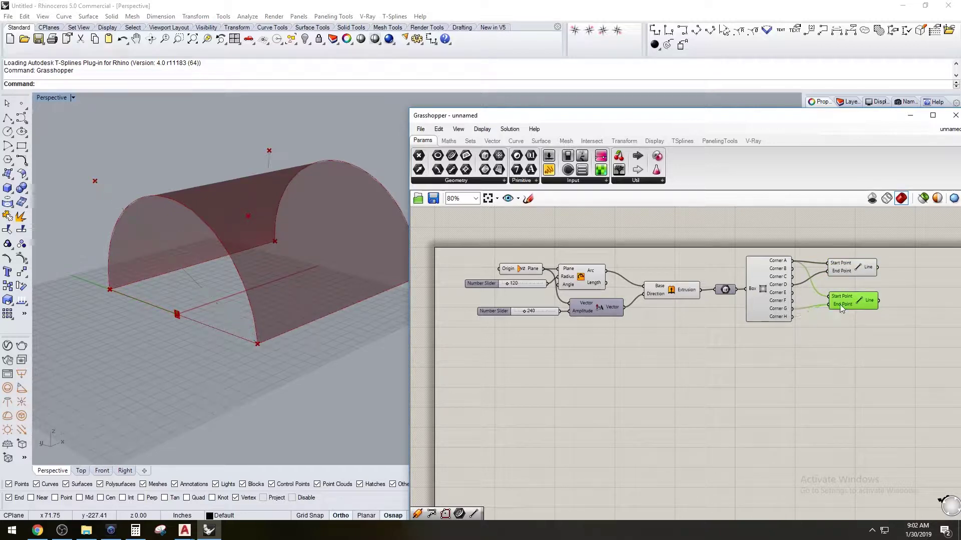
left_click_drag(793, 300, 843, 305)
right_click_drag(329, 276, 341, 291)
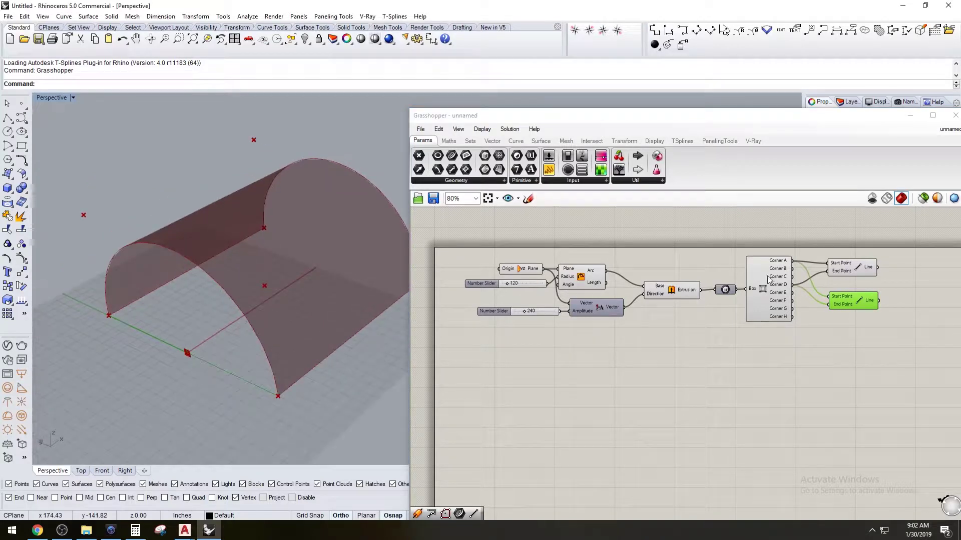
left_click_drag(791, 270, 826, 304)
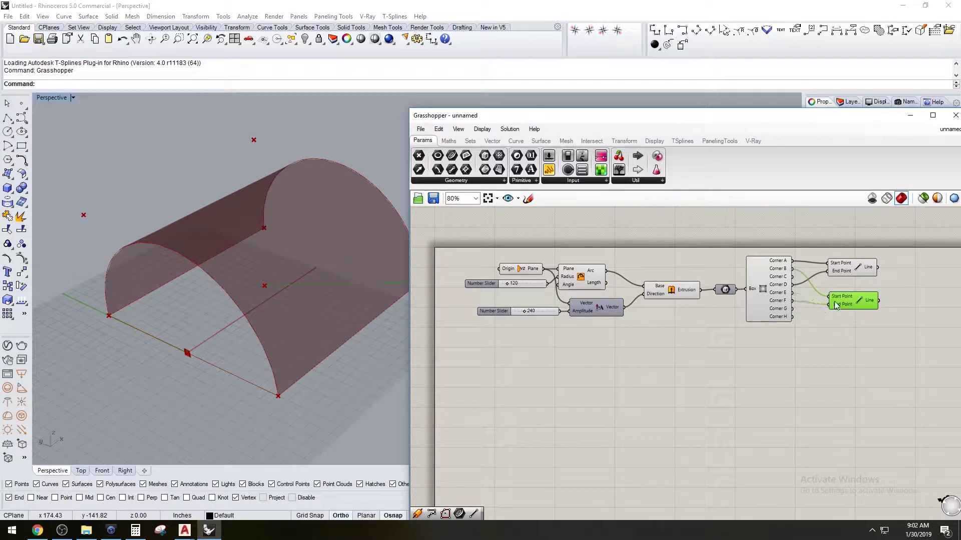
scroll(362, 278, "down", 3)
scroll(315, 285, "up", 2)
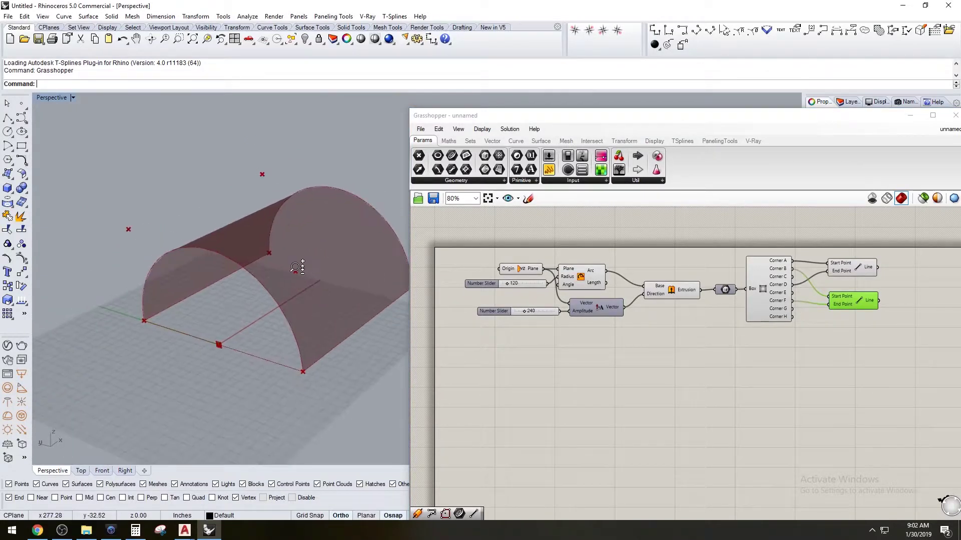
mouse_move(318, 270)
right_mouse_down()
mouse_move(365, 244)
mouse_move(349, 253)
mouse_move(352, 264)
mouse_move(314, 278)
right_mouse_up()
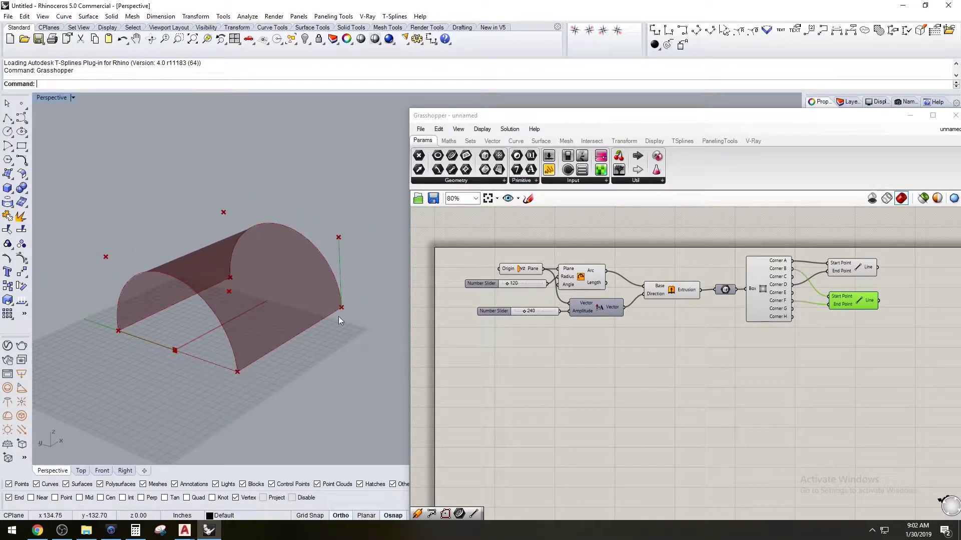
Rewire the second Line component with Corner G as its start point and Corner H as its end point
left_click(746, 333)
scroll(823, 296, "up", 3)
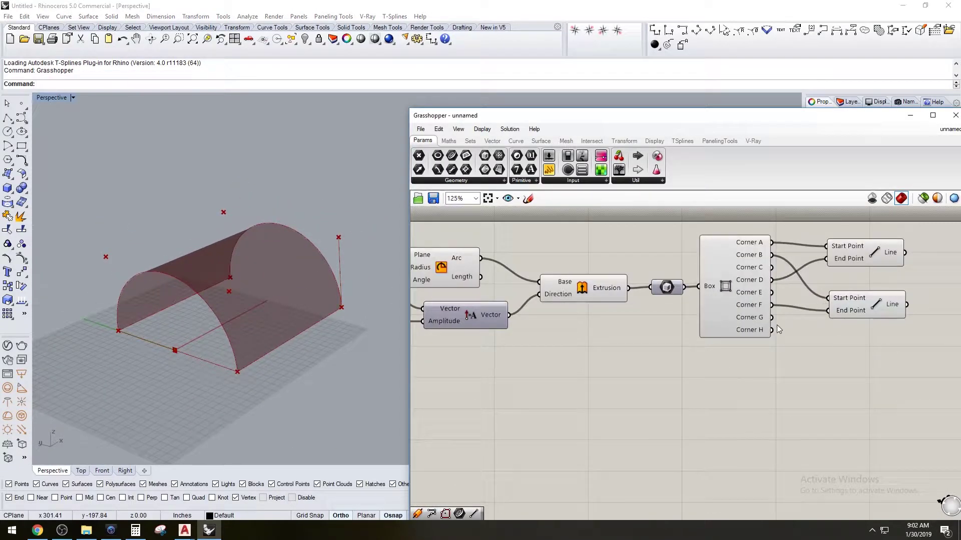
left_click_drag(772, 330, 826, 310)
left_click_drag(852, 300, 850, 311)
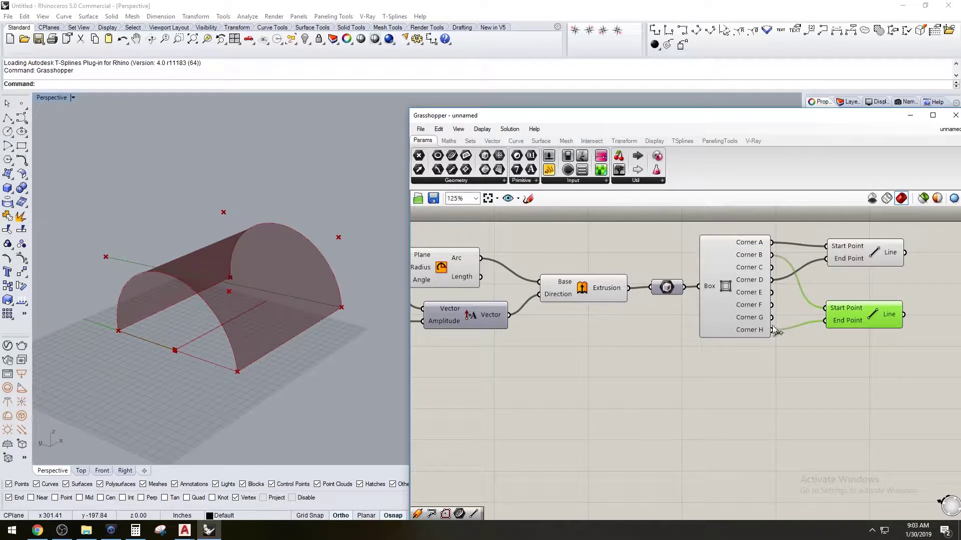
left_click_drag(772, 317, 850, 310)
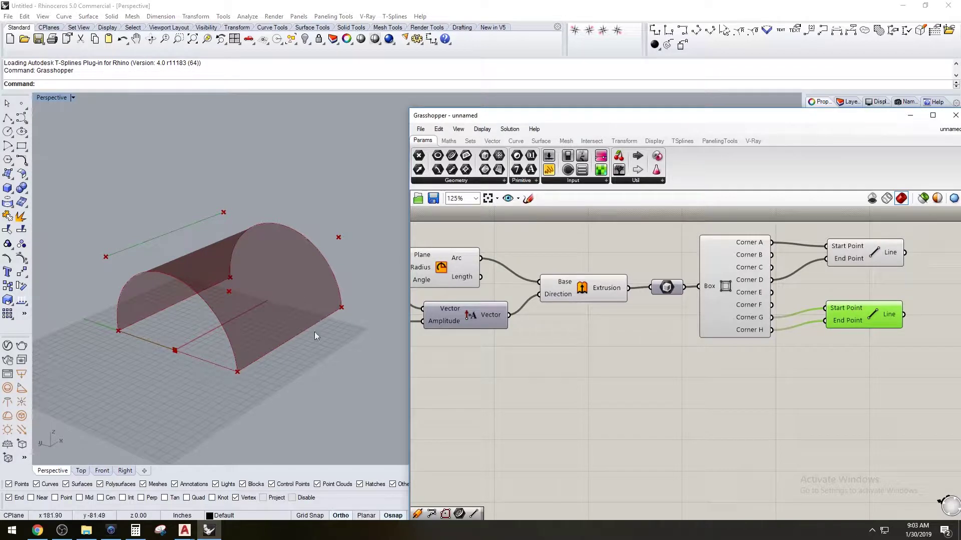
left_click(861, 260)
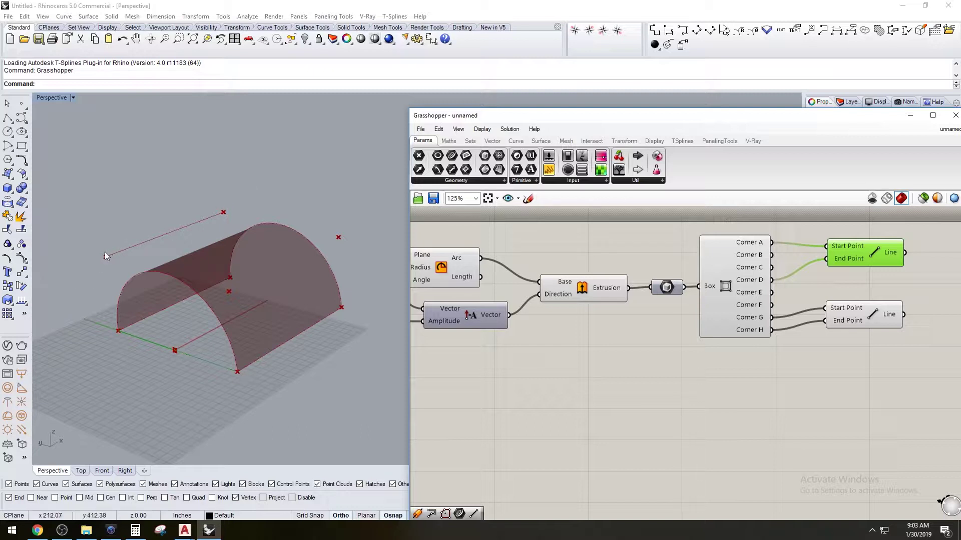
Arrange the two Line components one above the other, level with their Box Corners outputs
left_click(703, 360)
left_click_drag(850, 316, 856, 326)
left_click(854, 299)
left_click_drag(849, 255, 848, 252)
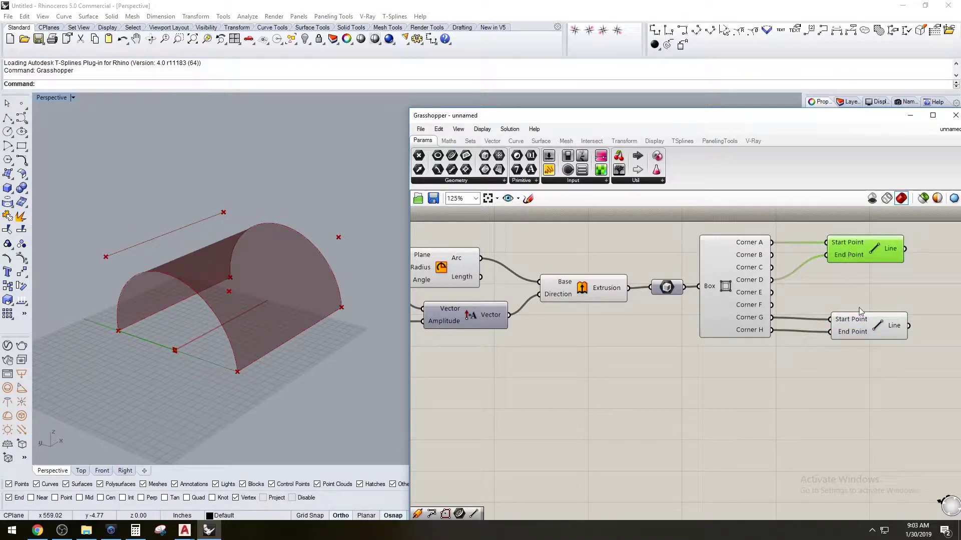
left_click_drag(863, 324, 861, 317)
left_click(887, 362)
right_click_drag(889, 367, 694, 356)
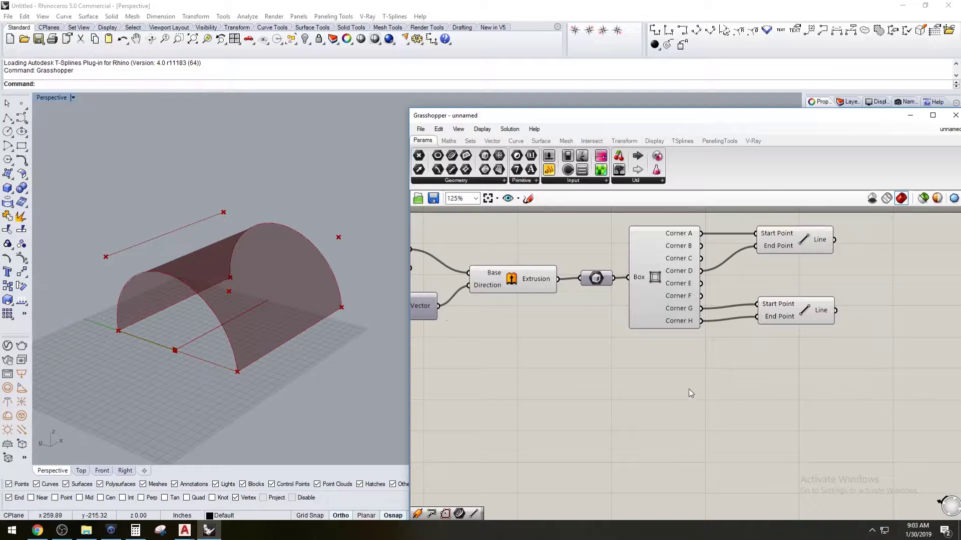
left_click(798, 252)
right_click_drag(901, 258, 839, 289)
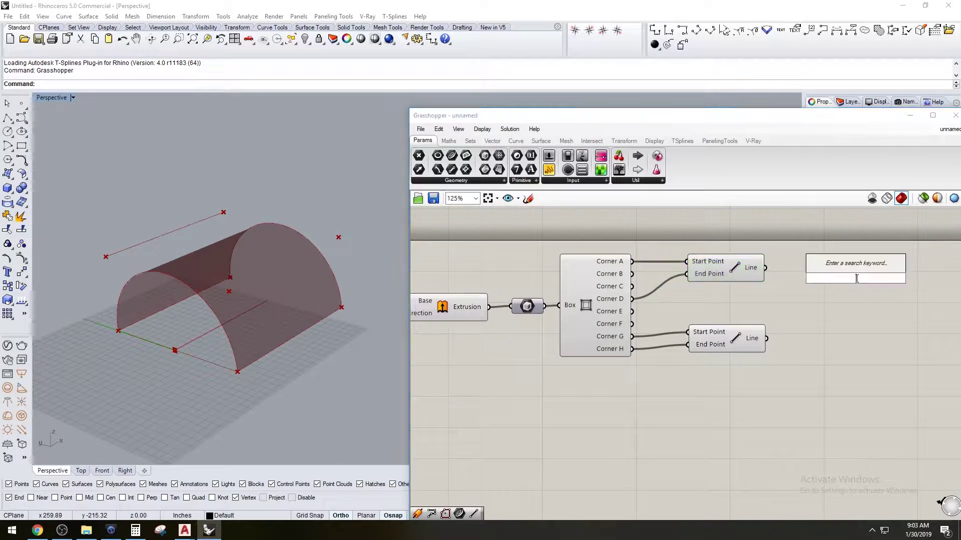
type("mid")
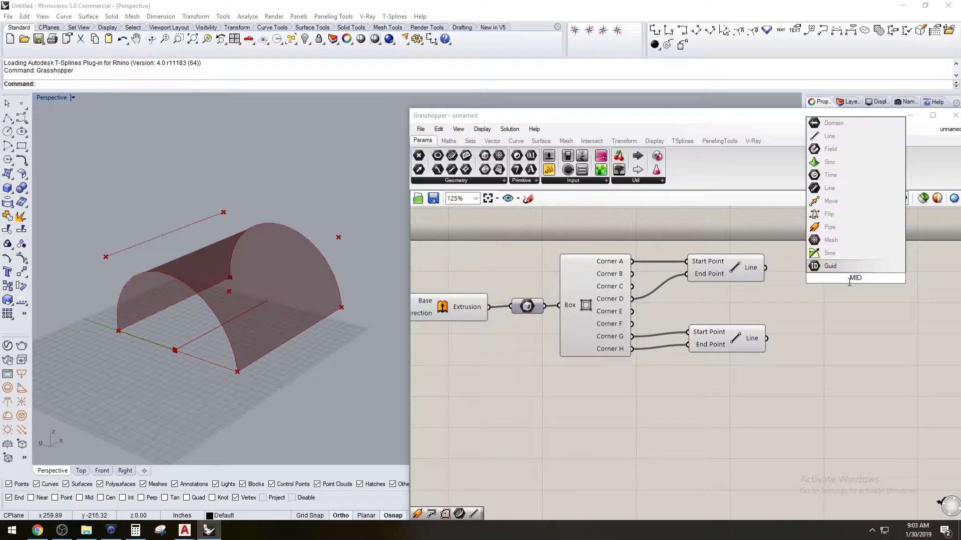
type("PO")
left_click(865, 286)
double_click(866, 287)
key("Escape")
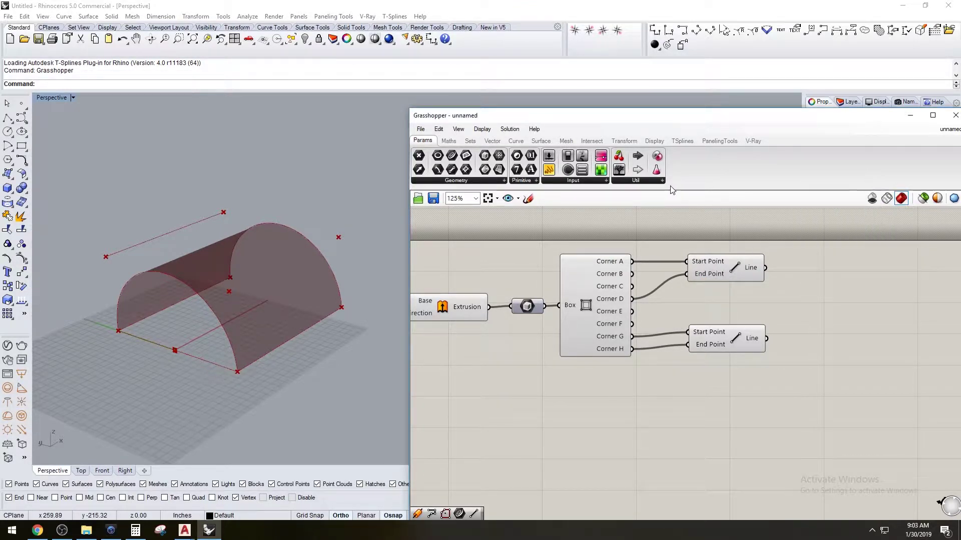
Add a Polygon Center component beside the first Line component and feed that line into its Polyline input
left_click(470, 143)
left_click(492, 142)
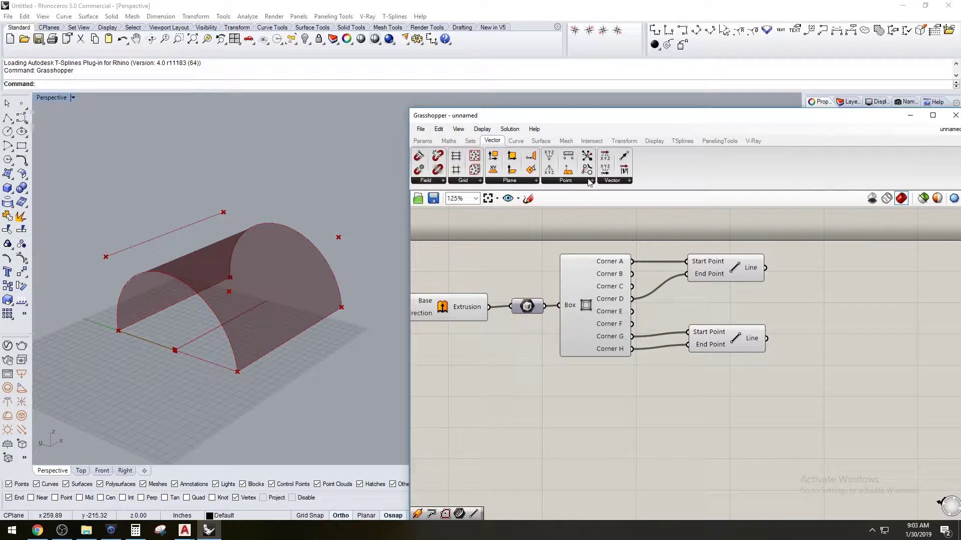
left_click(470, 143)
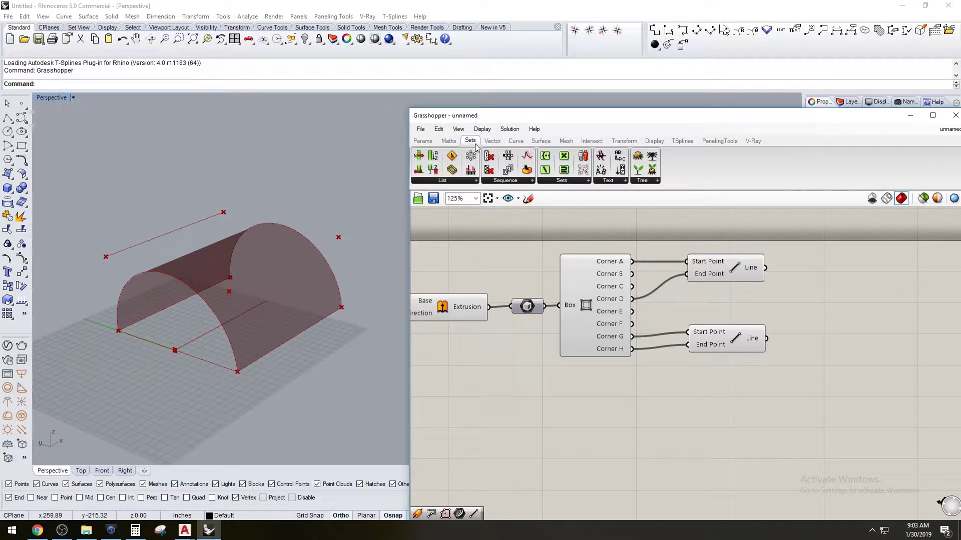
left_click(515, 141)
left_click(527, 182)
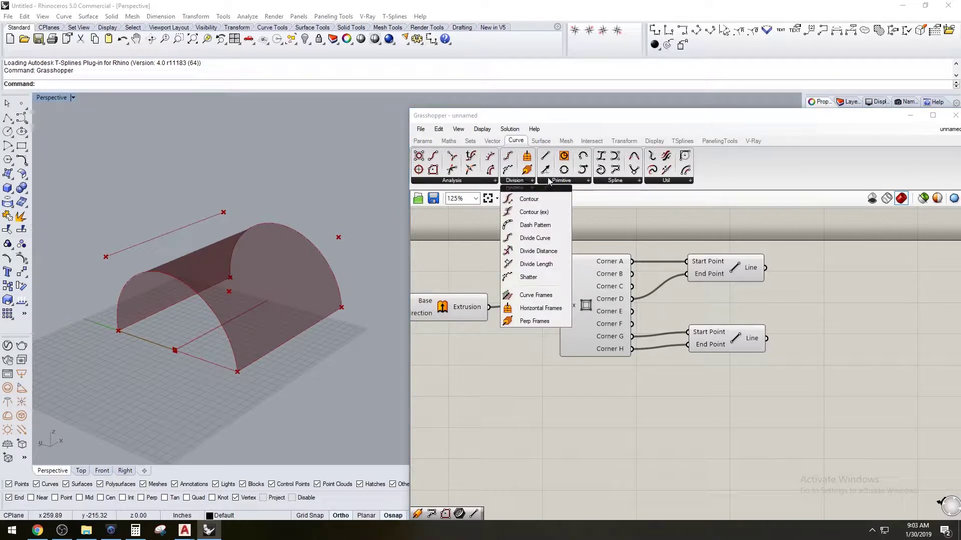
left_click(564, 181)
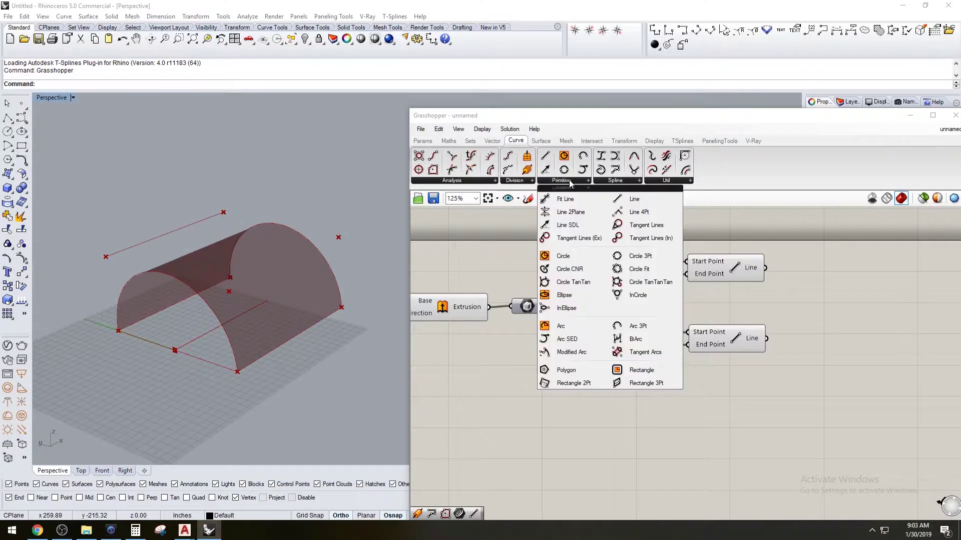
left_click(617, 181)
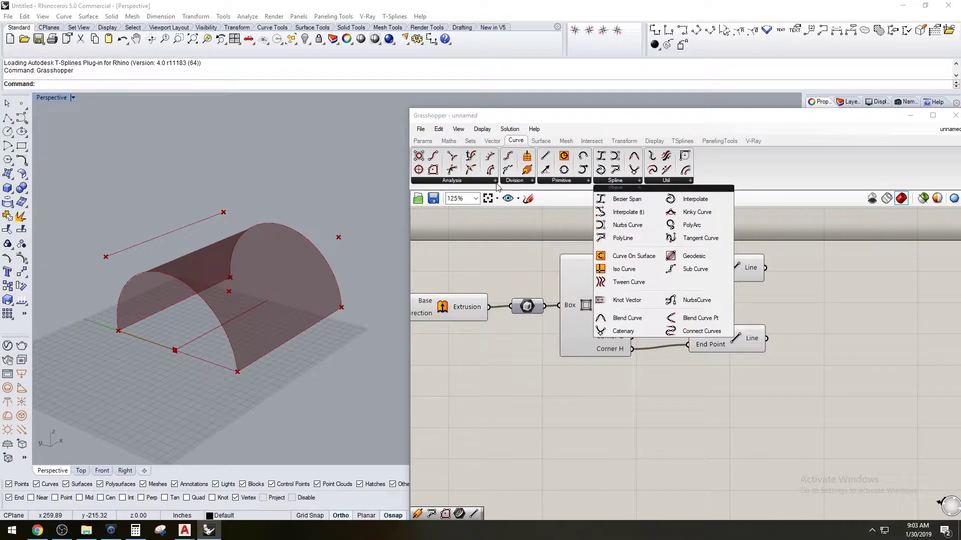
left_click(472, 181)
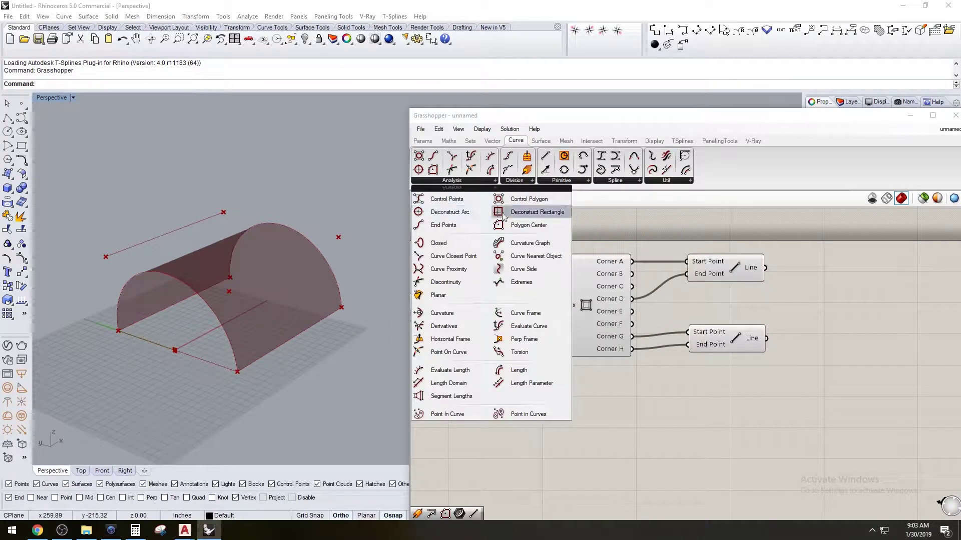
left_click_drag(525, 225, 850, 266)
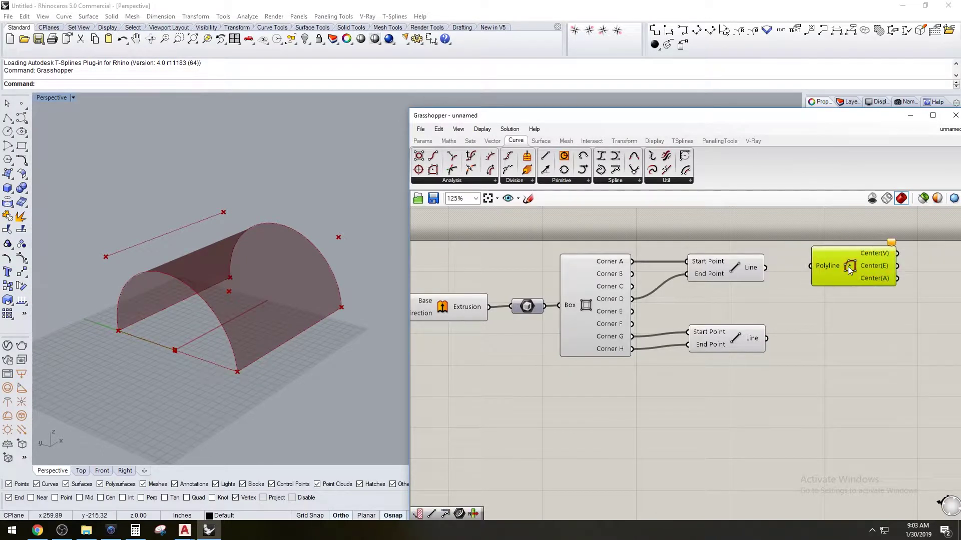
left_click_drag(765, 268, 842, 275)
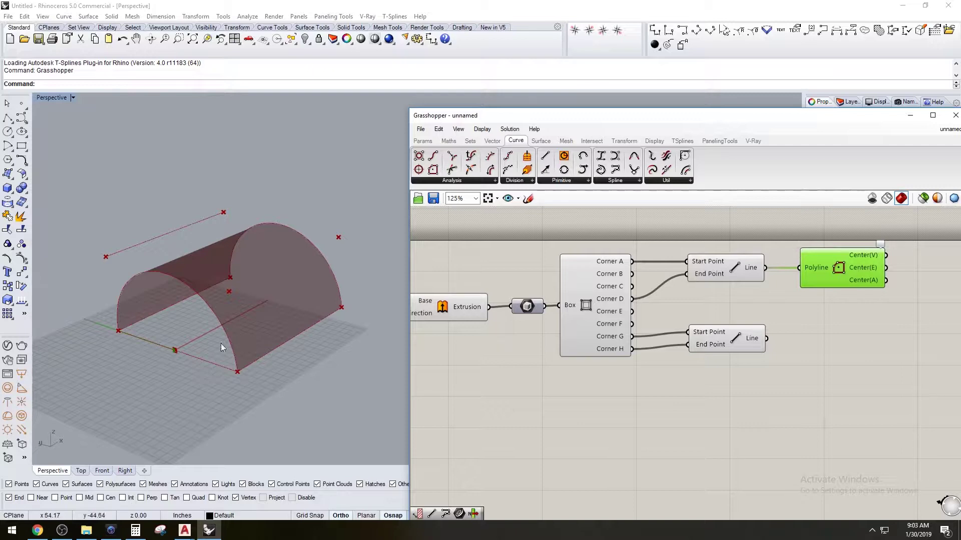
Duplicate the Polygon Center component below and feed its Polyline input from the second Line component
left_click_drag(831, 272, 838, 335)
left_click(830, 279)
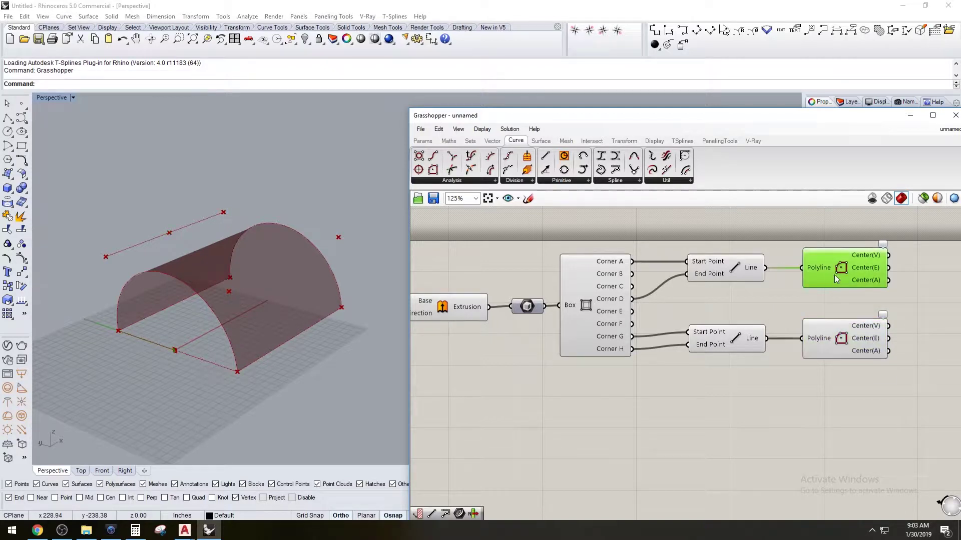
left_click(899, 313)
Add a Contour component for Breps or meshes and place it beyond the Polygon Center components
scroll(795, 317, "down", 1)
double_click(811, 319)
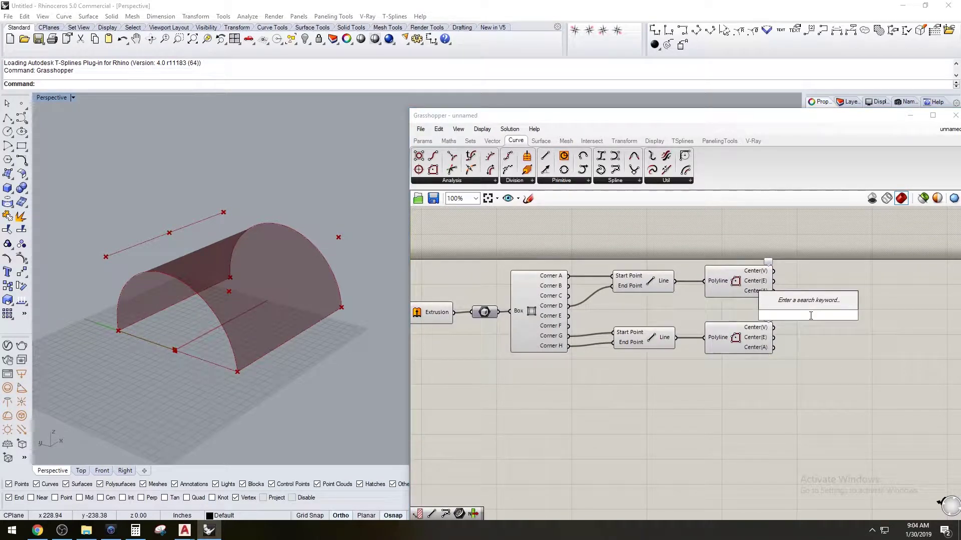
type("CONT")
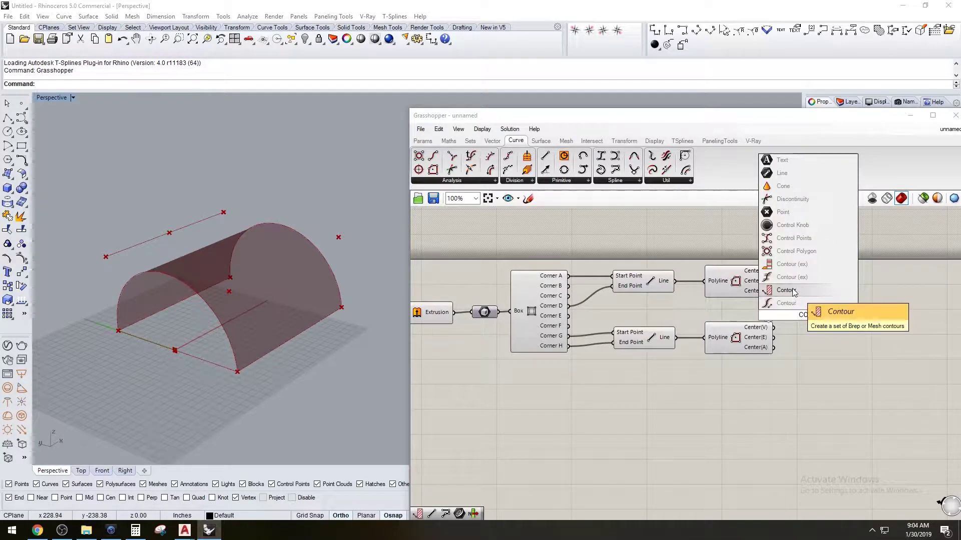
left_click(793, 292)
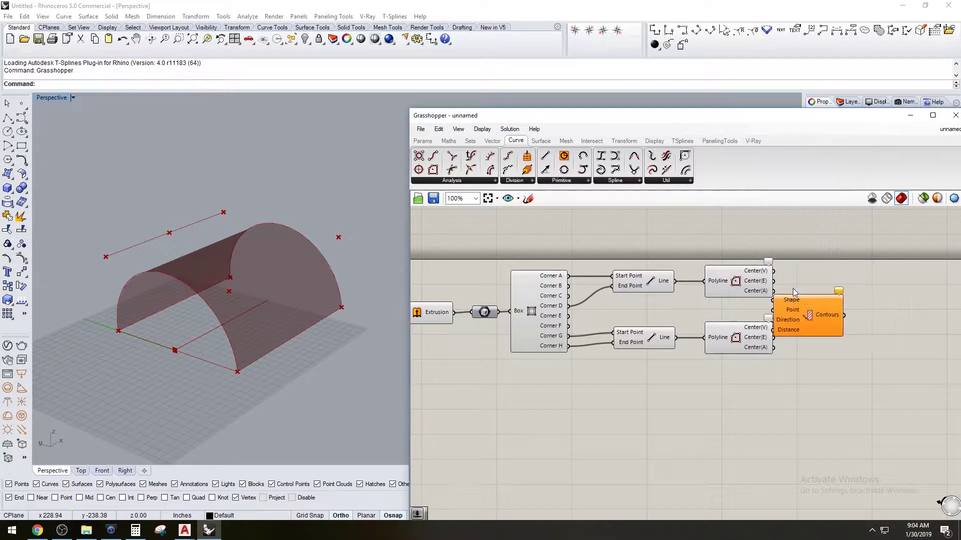
left_click_drag(802, 312, 860, 326)
left_click(847, 295)
Connect the Extrusion output to the Contour component's Shape input
right_click_drag(714, 314, 668, 315)
left_click(475, 299)
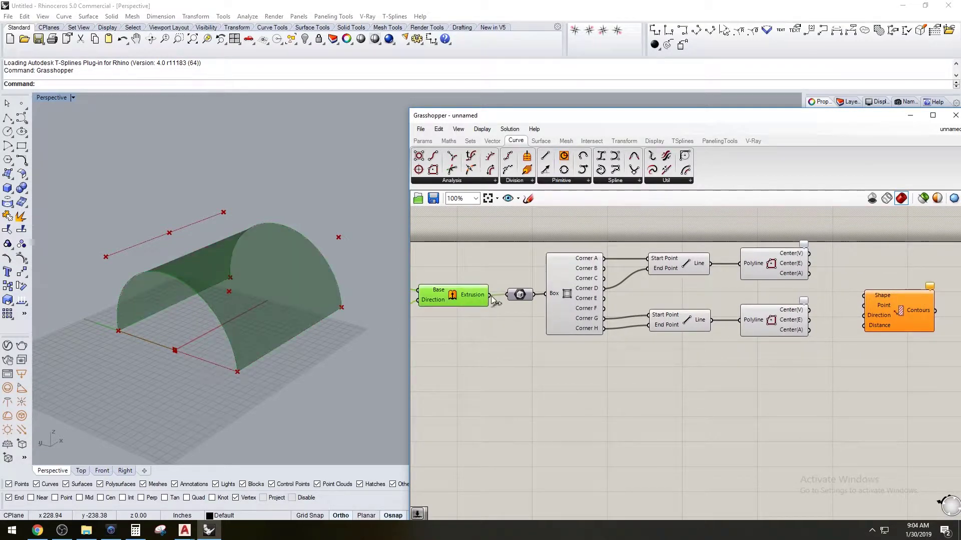
left_click_drag(489, 295, 903, 306)
left_click(893, 346)
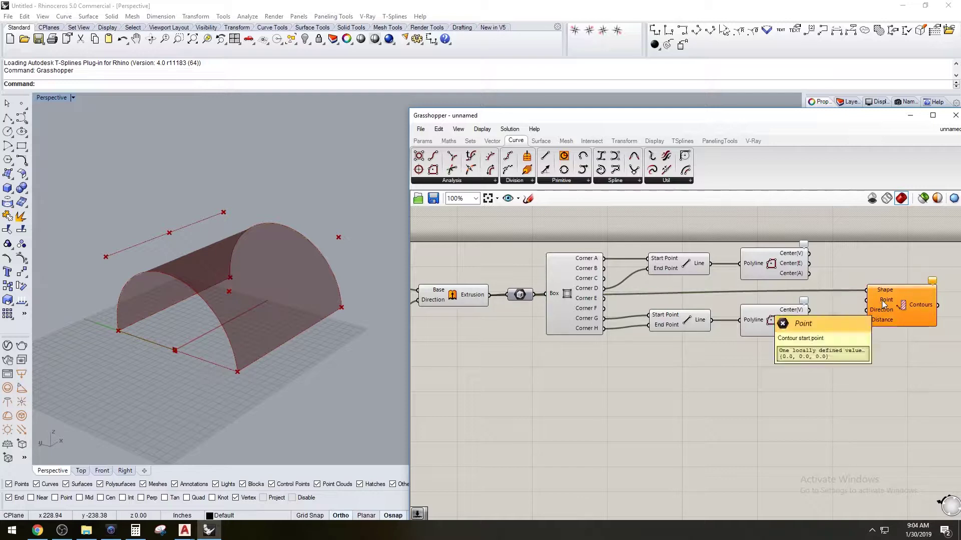
left_click_drag(894, 299, 894, 302)
Connect the first Polygon Center's Center(V) to the Contour's Point input and the first Line to its Direction input
left_click(815, 263)
left_click(788, 256)
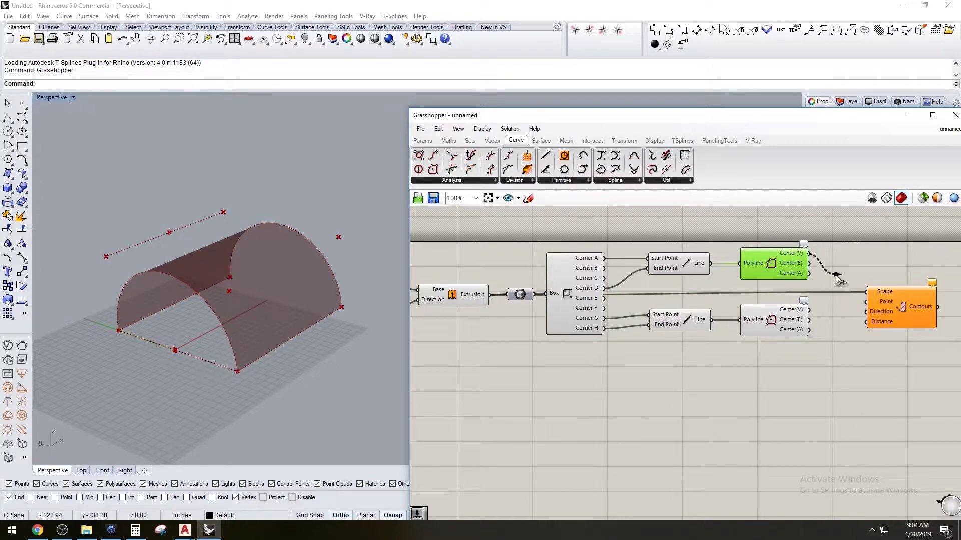
left_click_drag(837, 279, 887, 298)
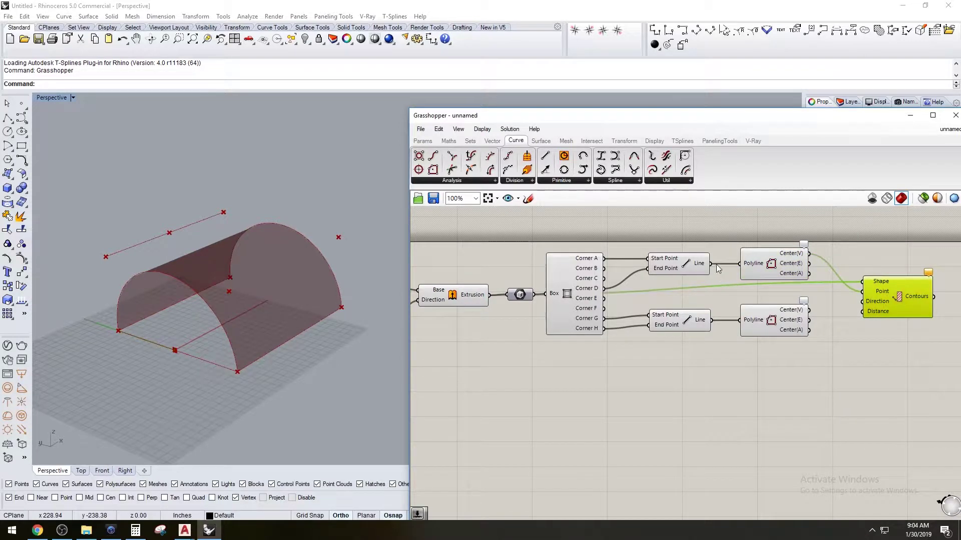
left_click_drag(775, 295, 885, 377)
Create a number slider set to 16 and connect it to the Contour's Distance input
double_click(812, 398)
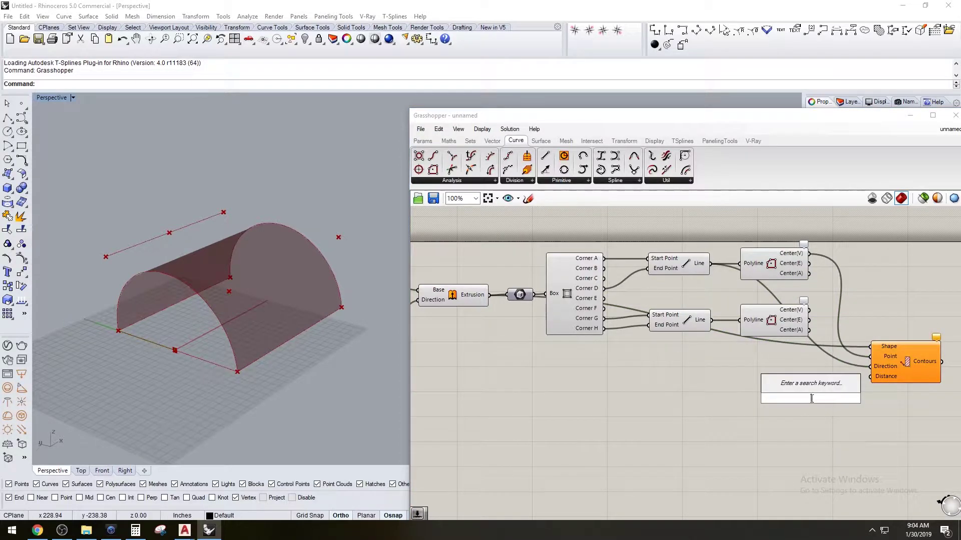
type("16")
key("Return")
left_click_drag(778, 403, 748, 390)
left_click_drag(832, 385, 870, 376)
right_click_drag(386, 345, 263, 356)
scroll(252, 323, "up", 3)
mouse_move(250, 315)
right_mouse_down()
mouse_move(260, 313)
mouse_move(242, 281)
mouse_move(248, 308)
right_mouse_up()
scroll(262, 313, "down", 2)
Move the Contour component up beside the Polygon Center components and shift its distance slider out of the way
left_click_drag(903, 339, 909, 276)
left_click(668, 266)
right_click_drag(265, 300, 306, 304)
left_click(681, 266)
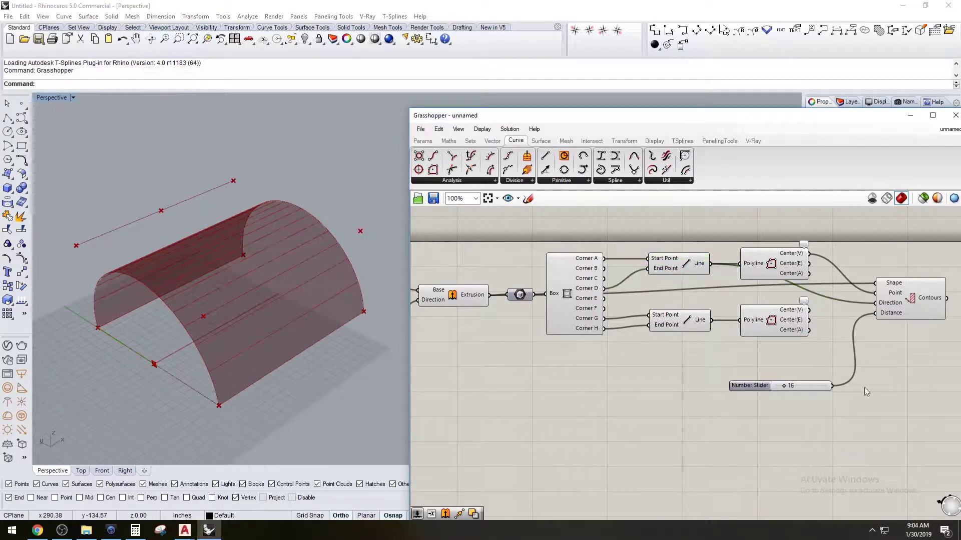
left_click_drag(750, 385, 716, 404)
Duplicate the Contour component below the first and connect the second Polygon Center's Center(V) to the copy's Point input
left_click_drag(909, 291, 915, 338)
left_click(897, 304)
left_click(791, 322)
left_click_drag(808, 310, 891, 333)
left_click(922, 332)
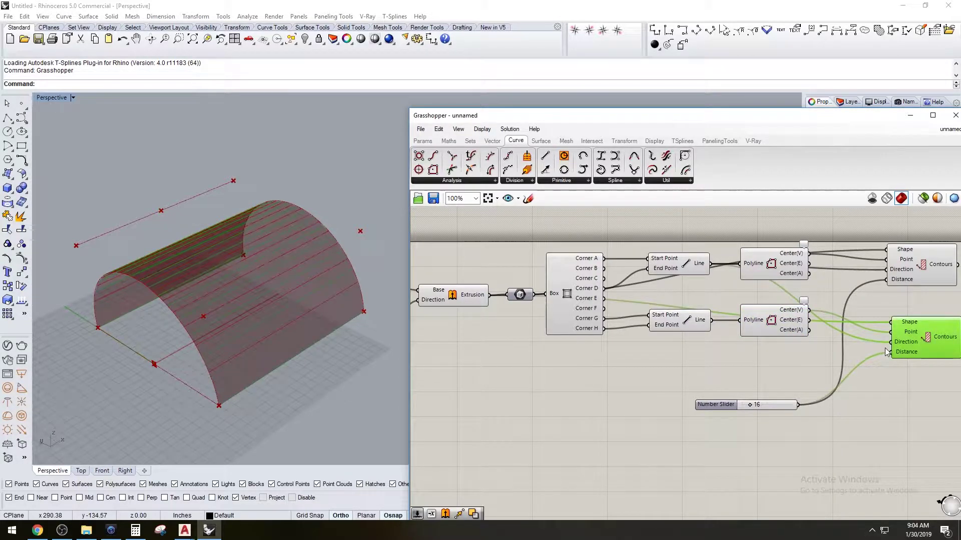
Connect the second Line to the copied Contour's Direction input and move the copy closer beneath the first Contour
scroll(887, 351, "up", 1)
right_click_drag(881, 350, 812, 358)
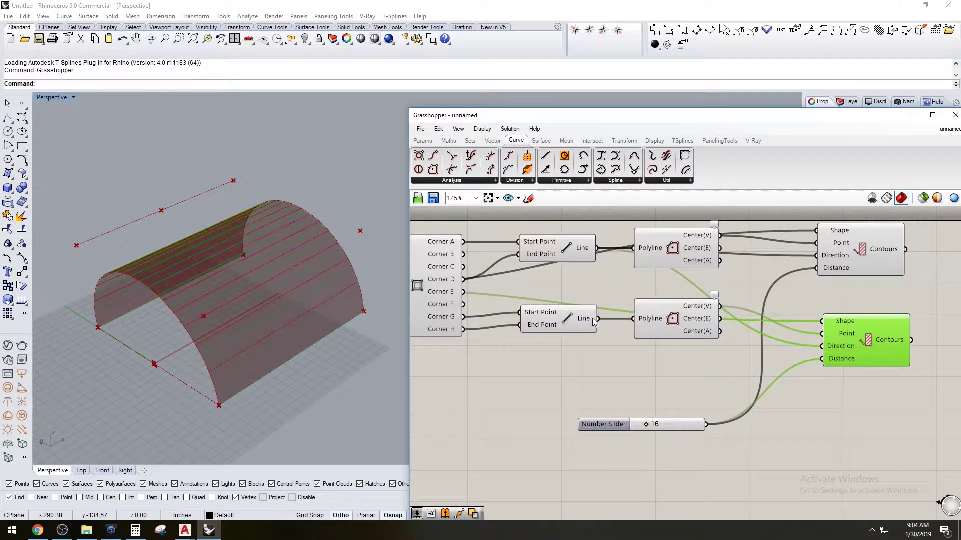
left_click_drag(596, 319, 823, 346)
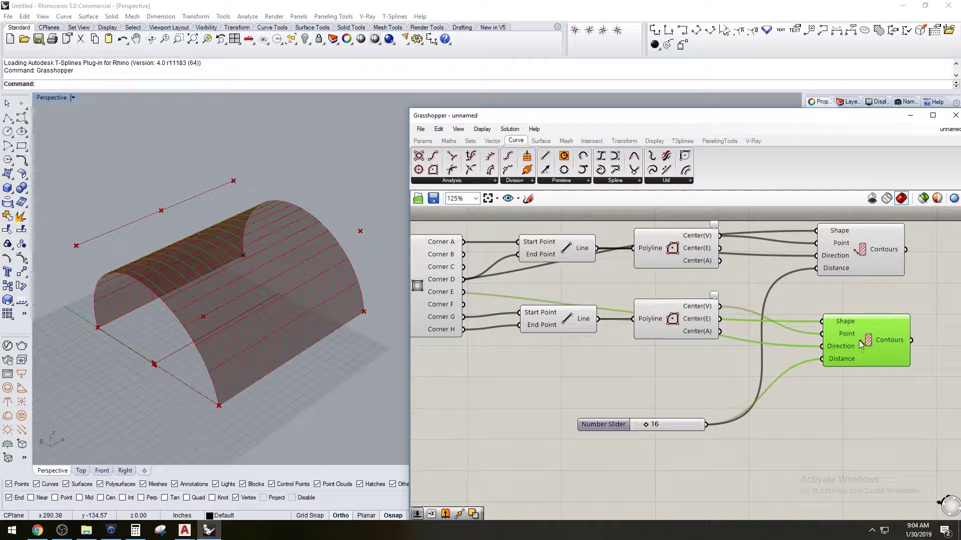
left_click(863, 370)
scroll(645, 411, "down", 1)
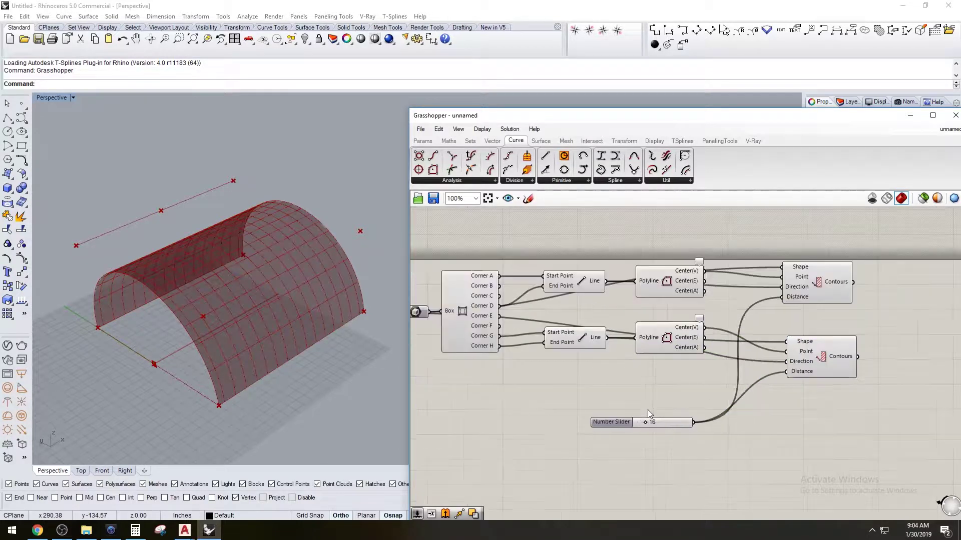
right_click_drag(808, 354, 823, 324)
left_click_drag(822, 324, 818, 309)
left_click(833, 360)
Raise the distance slider shared by both Contours to 50
right_click_drag(315, 378, 332, 378)
scroll(657, 395, "up", 2)
left_click_drag(661, 392, 679, 396)
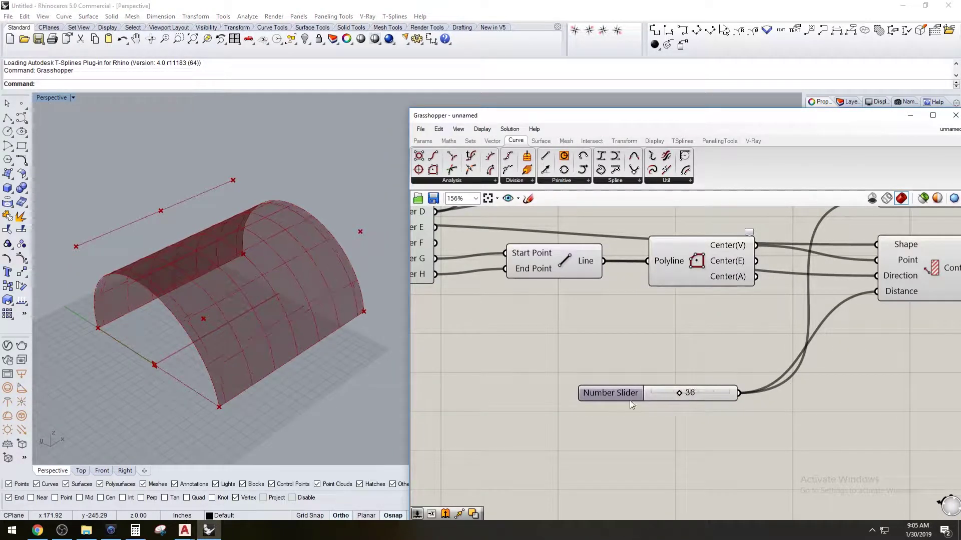
right_click_drag(325, 350, 306, 323)
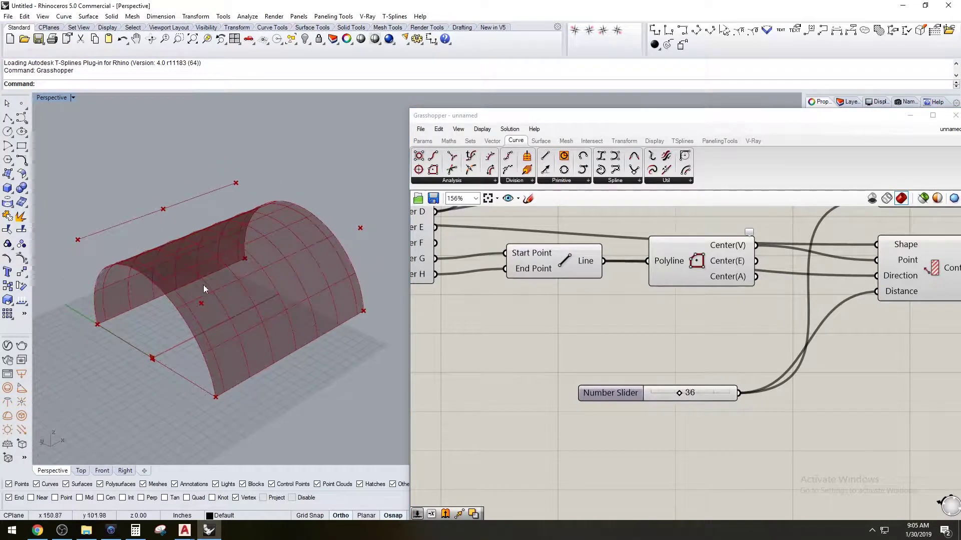
right_click_drag(202, 284, 234, 270)
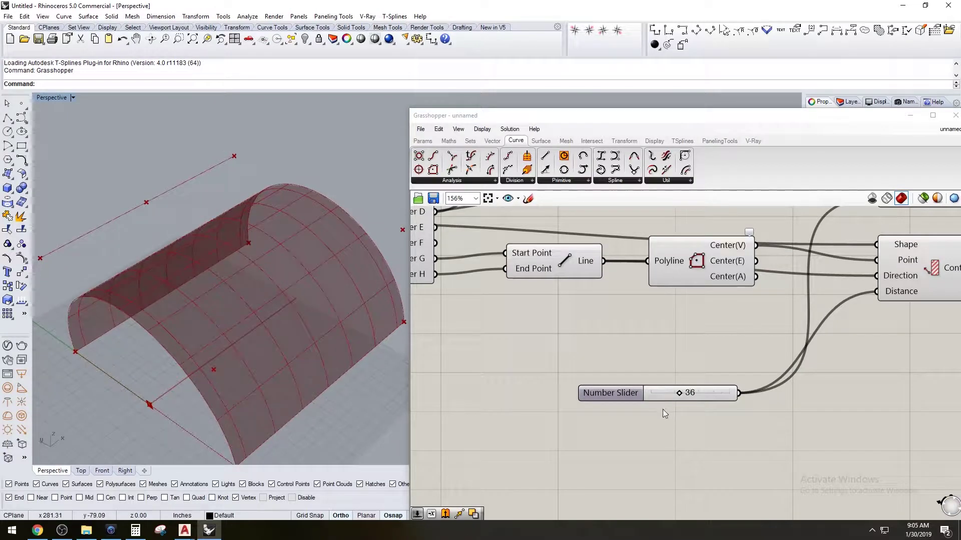
right_click_drag(312, 369, 294, 355)
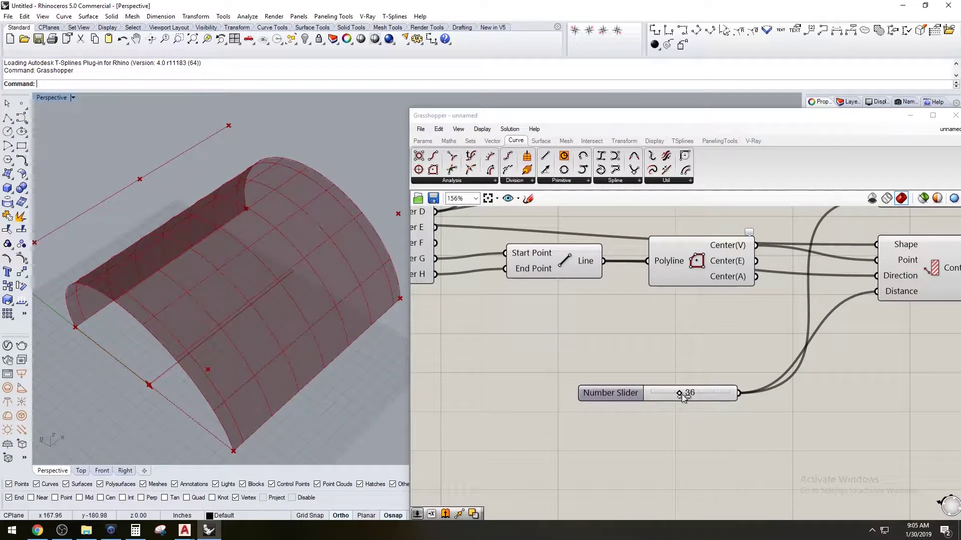
left_click_drag(683, 398, 687, 397)
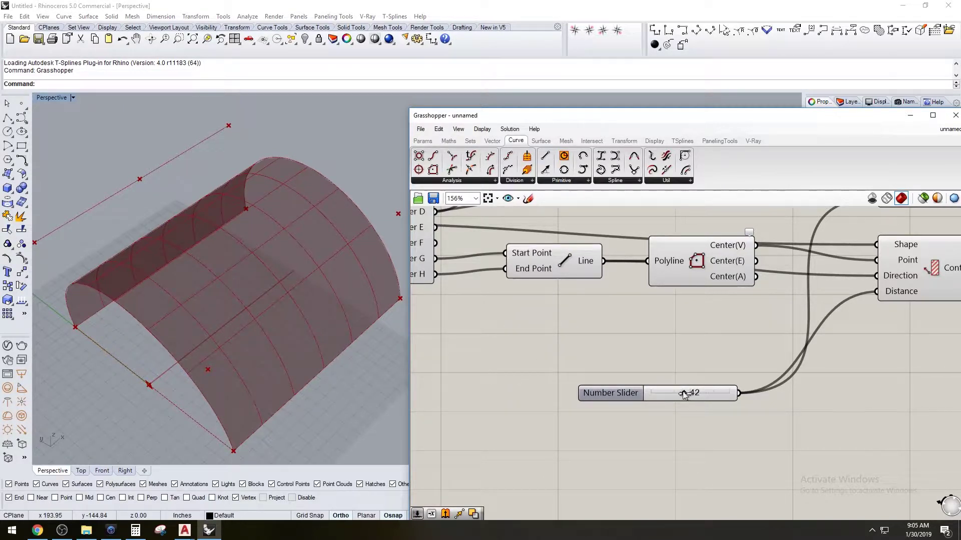
left_click_drag(684, 394, 691, 395)
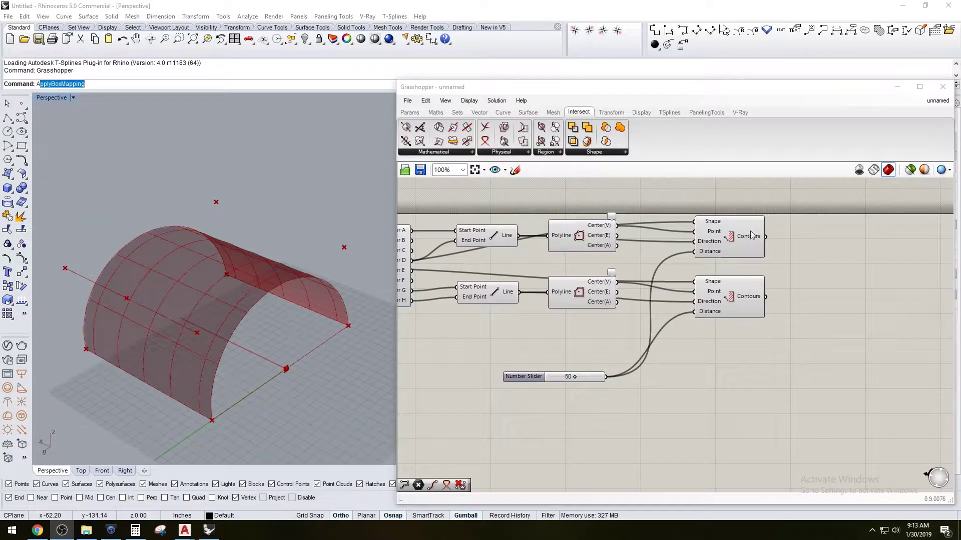
Highlight each Contour component in turn and examine which curves it produces on the vault
left_click(751, 236)
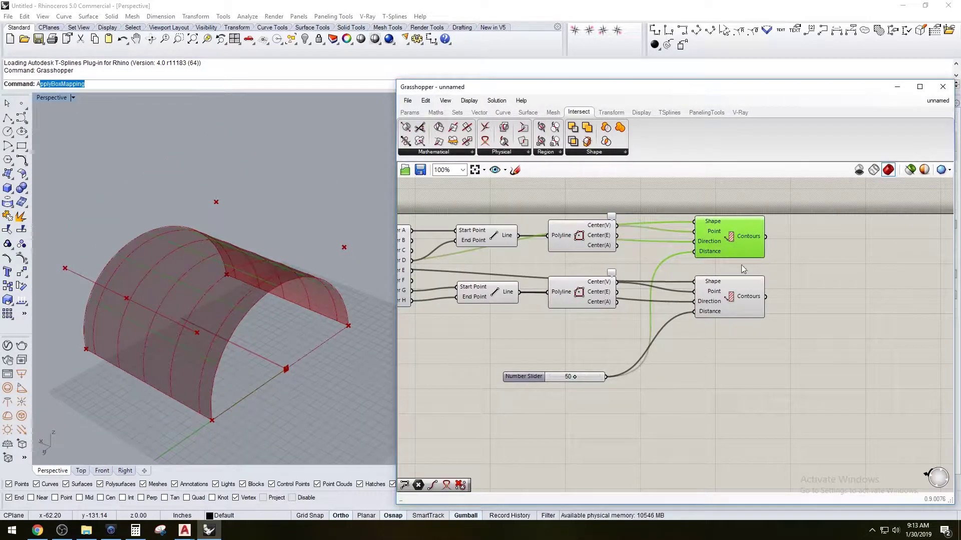
left_click(739, 297)
left_click(739, 248)
left_click(741, 299)
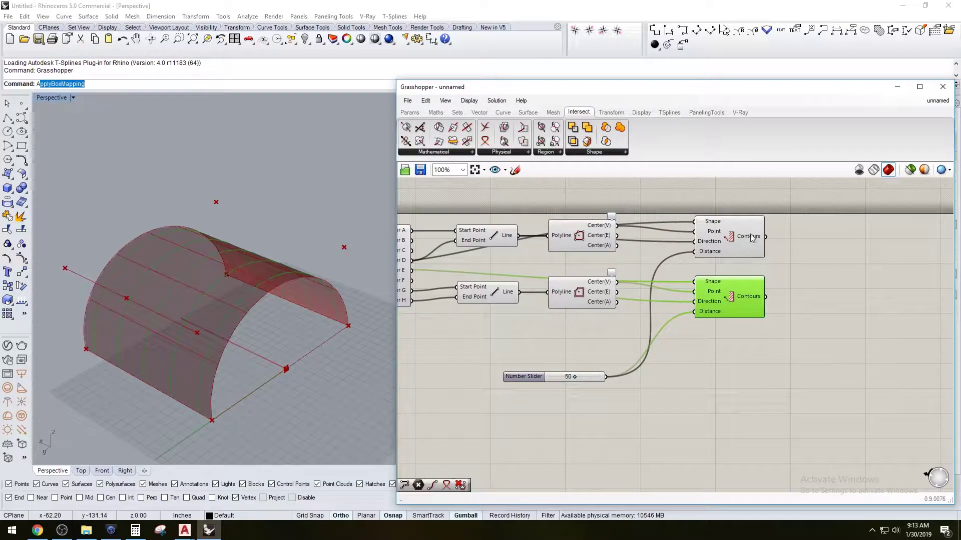
left_click(824, 267)
right_click_drag(345, 279, 304, 307)
scroll(191, 317, "up", 2)
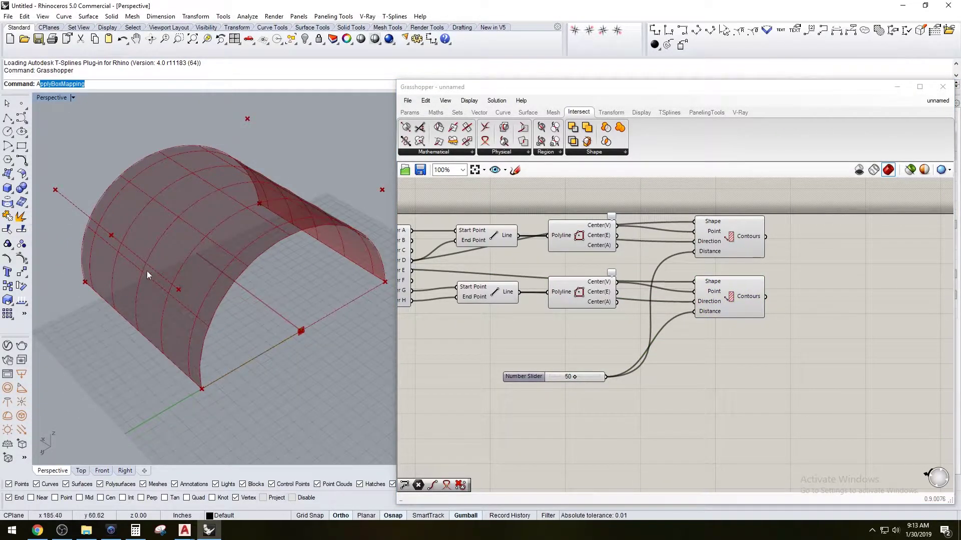
Add a Curve | Curve intersection component and connect the first Contours output to Curve A and the second to Curve B
double_click(822, 261)
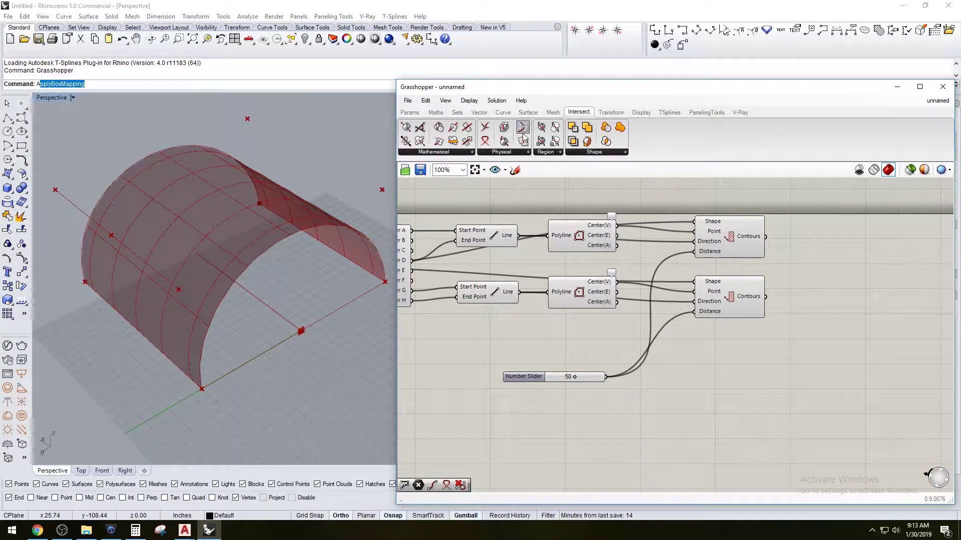
left_click(500, 152)
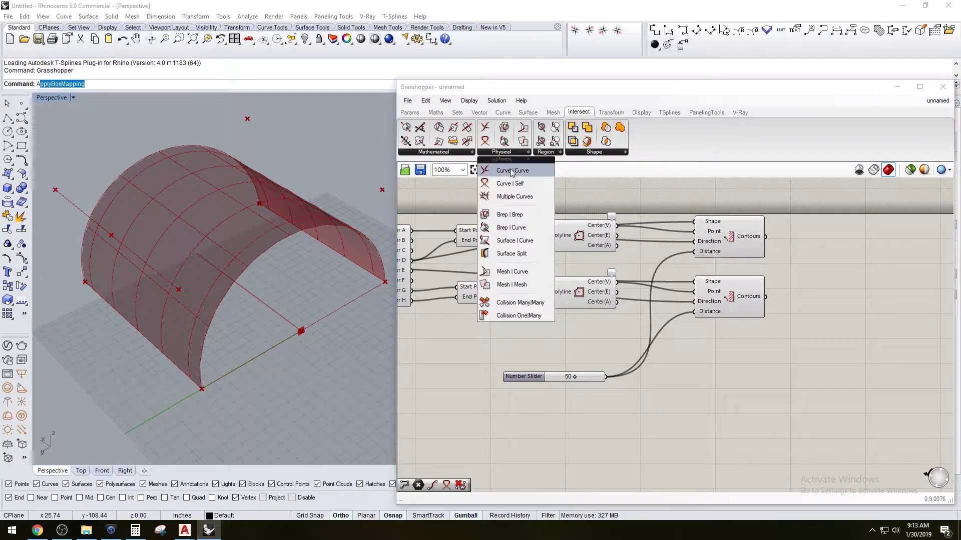
left_click(510, 170)
left_click(858, 260)
left_click(838, 236)
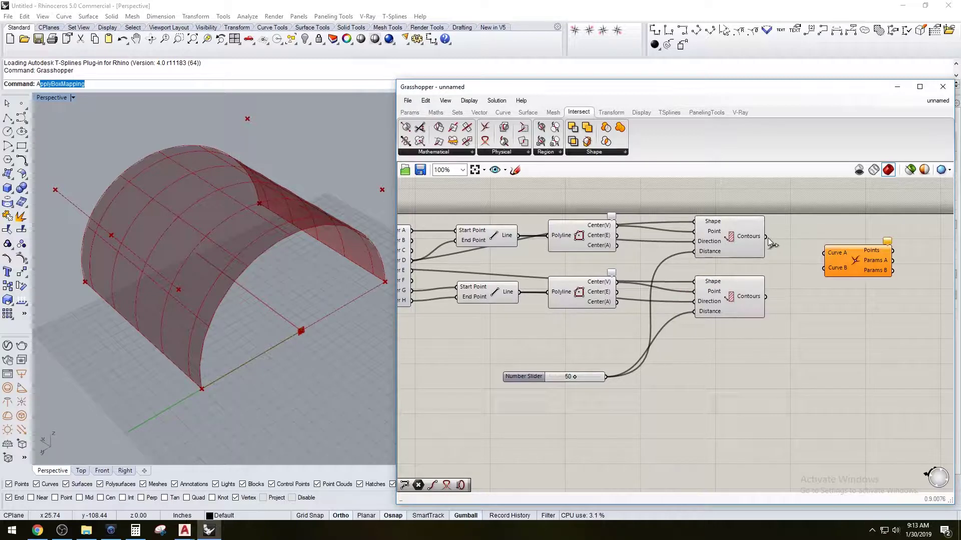
left_click_drag(769, 241, 823, 269)
Flatten the Curve A input of the Curve | Curve component so every contour pair is intersected
right_click_drag(283, 274, 214, 340)
left_click(854, 259)
scroll(214, 340, "down", 3)
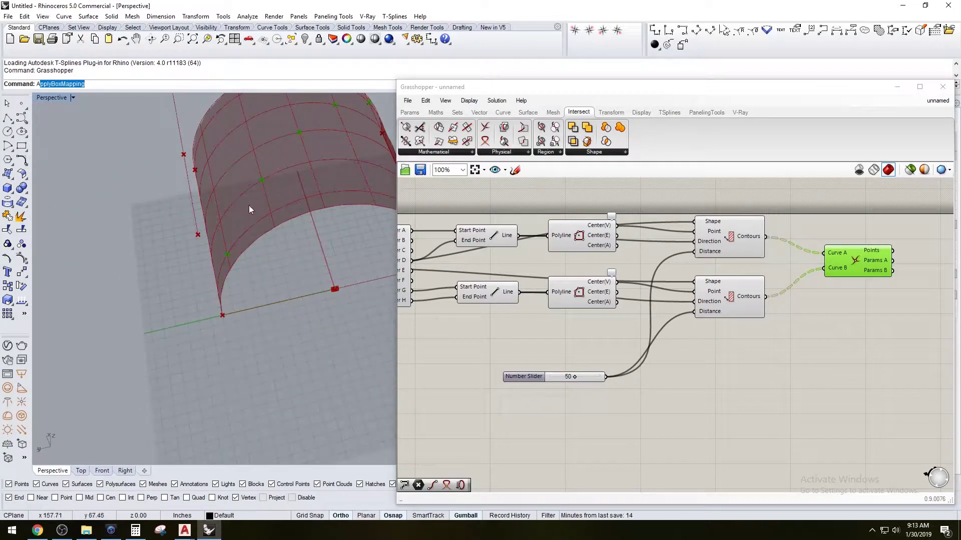
right_click_drag(251, 208, 208, 302)
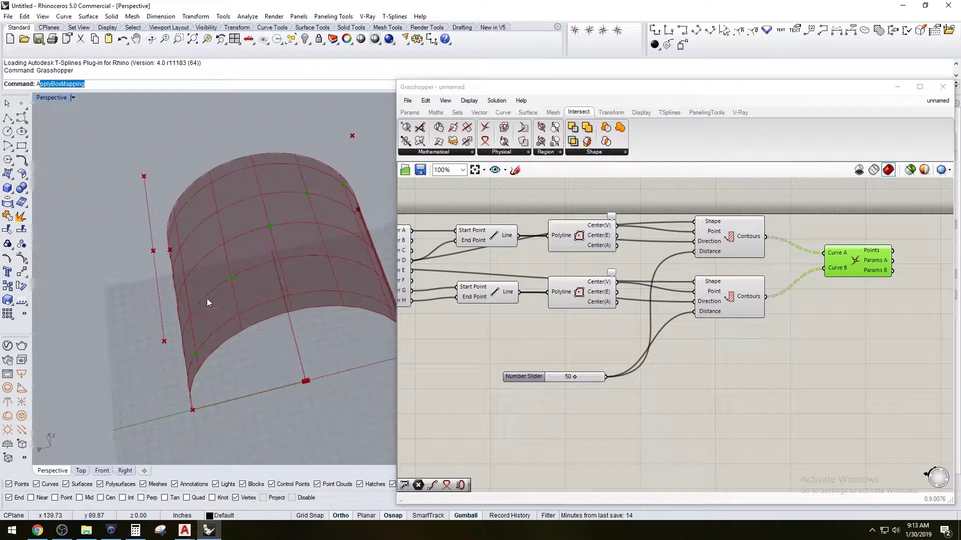
right_click(837, 253)
left_click(860, 337)
right_click_drag(349, 280, 222, 335)
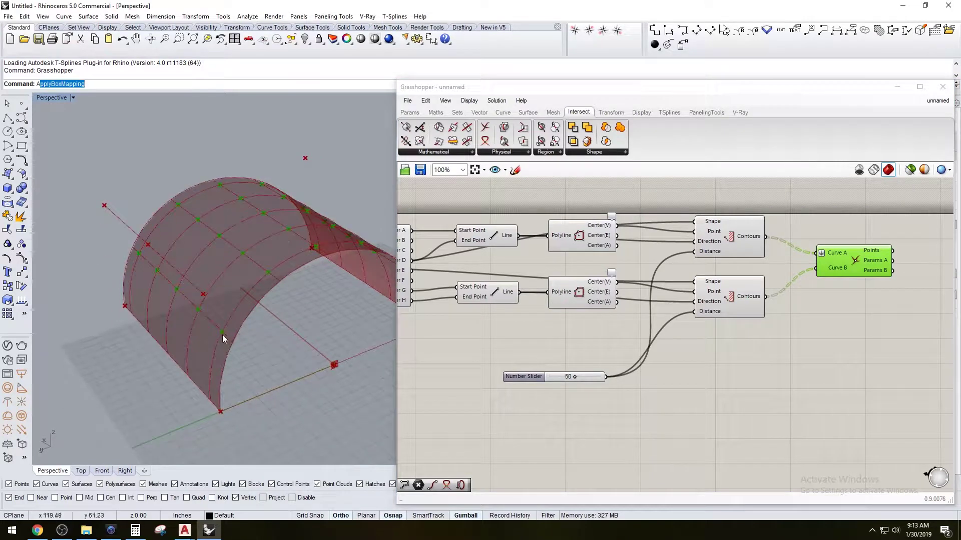
Turn off the preview of the Box Corners, both Line and both Polygon Center components
left_click(751, 333)
right_click_drag(594, 329, 689, 370)
left_click_drag(674, 355, 444, 258)
right_click_drag(665, 247, 675, 221)
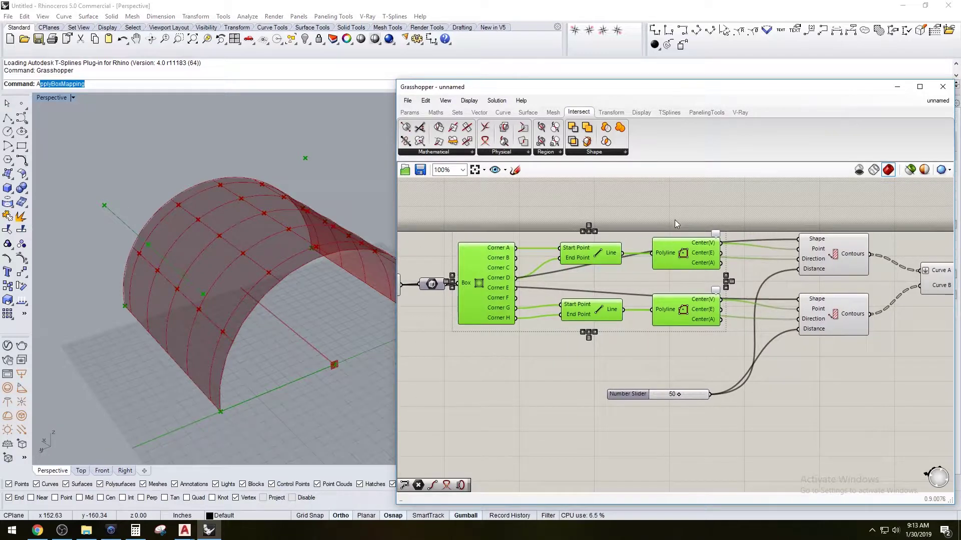
middle_click(685, 229)
right_click_drag(202, 302, 321, 300)
right_click_drag(936, 312, 854, 305)
left_click(855, 306)
Turn off the preview of the Arc and Extrusion components
scroll(581, 341, "down", 1)
right_click_drag(568, 341, 751, 333)
scroll(515, 285, "up", 1)
right_click_drag(516, 287, 587, 291)
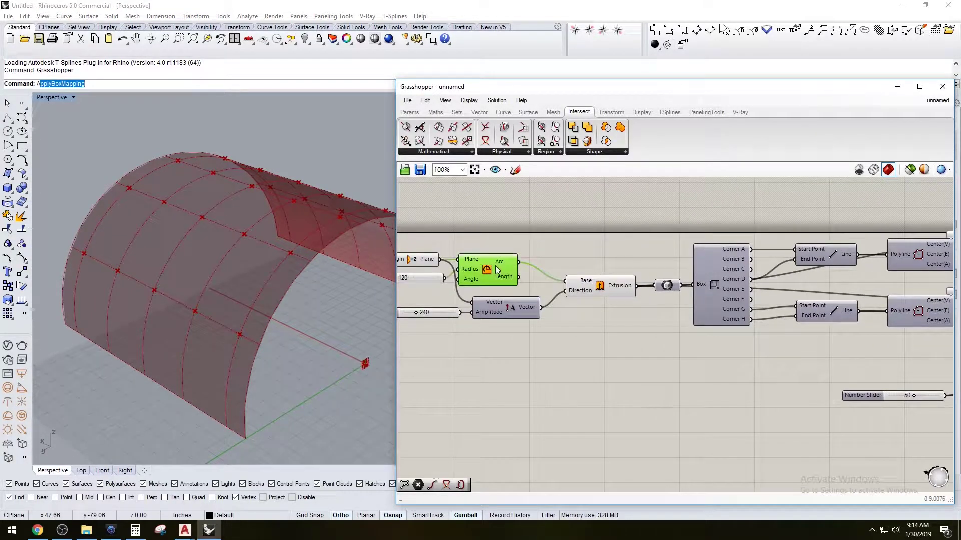
right_click(497, 264)
left_click(519, 261)
right_click(493, 267)
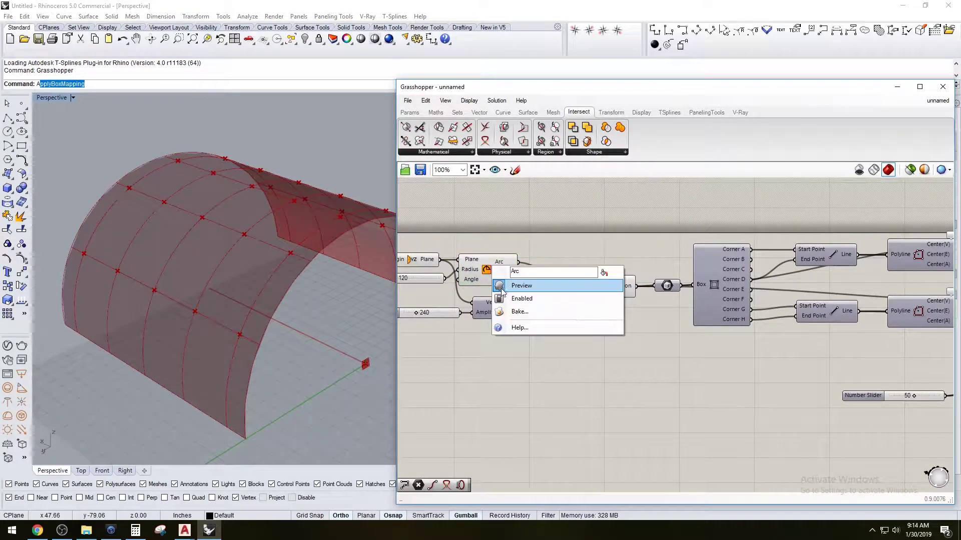
left_click(500, 288)
right_click(606, 289)
left_click(633, 305)
Examine the contour curves and their intersection points, checking which component generates each
mouse_move(310, 300)
right_mouse_down()
mouse_move(220, 308)
mouse_move(264, 214)
mouse_move(196, 241)
mouse_move(227, 248)
mouse_move(209, 220)
mouse_move(312, 294)
right_mouse_up()
right_click_drag(794, 371, 549, 369)
right_click_drag(204, 362, 247, 316)
scroll(770, 351, "down", 2)
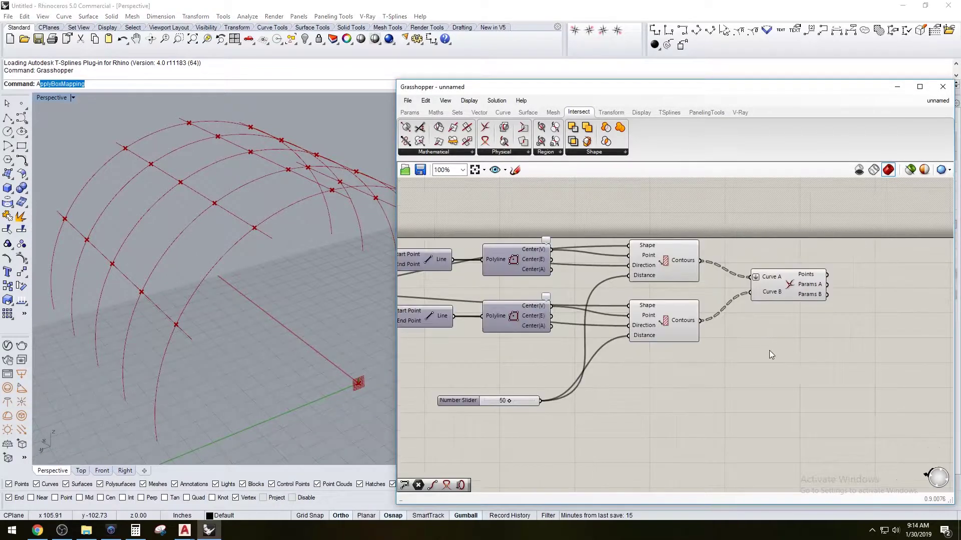
right_click_drag(380, 320, 223, 307)
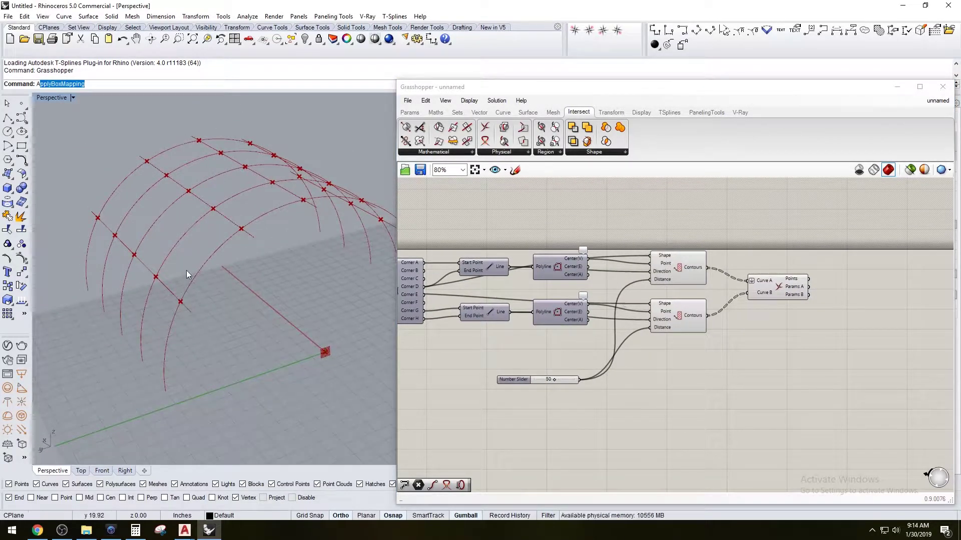
scroll(181, 310, "up", 3)
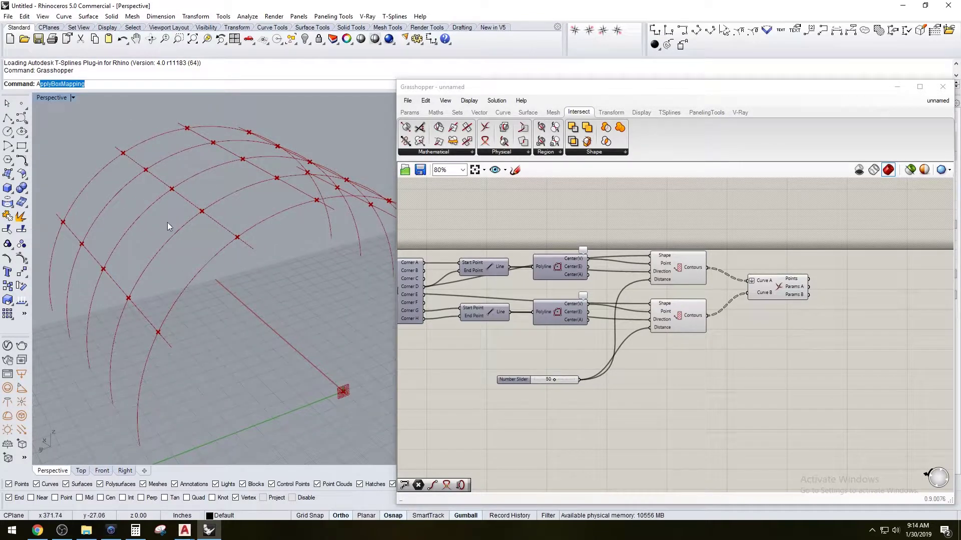
left_click(777, 283)
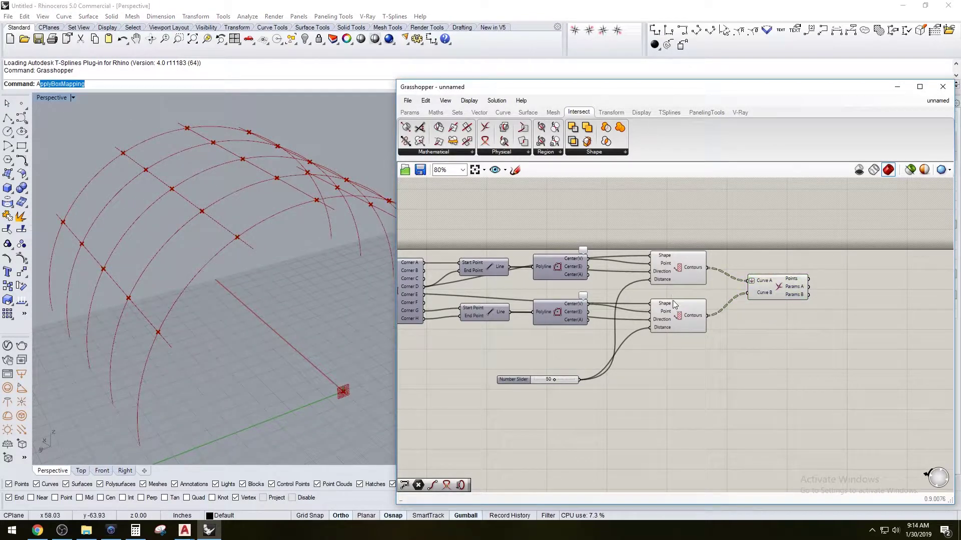
left_click(673, 301)
left_click(675, 268)
left_click(834, 390)
right_click_drag(870, 317, 835, 323)
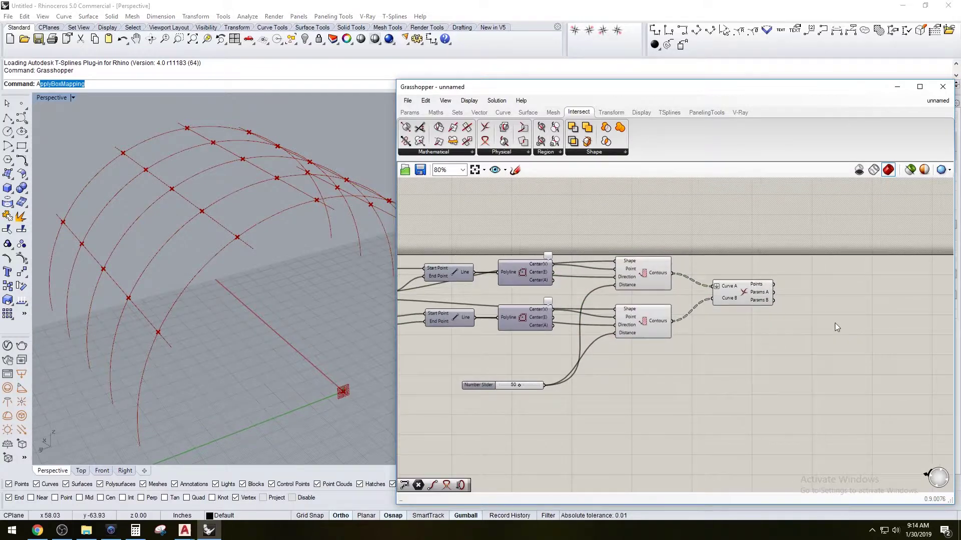
double_click(835, 323)
type("i")
key("Escape")
type("pIPE")
key("Escape")
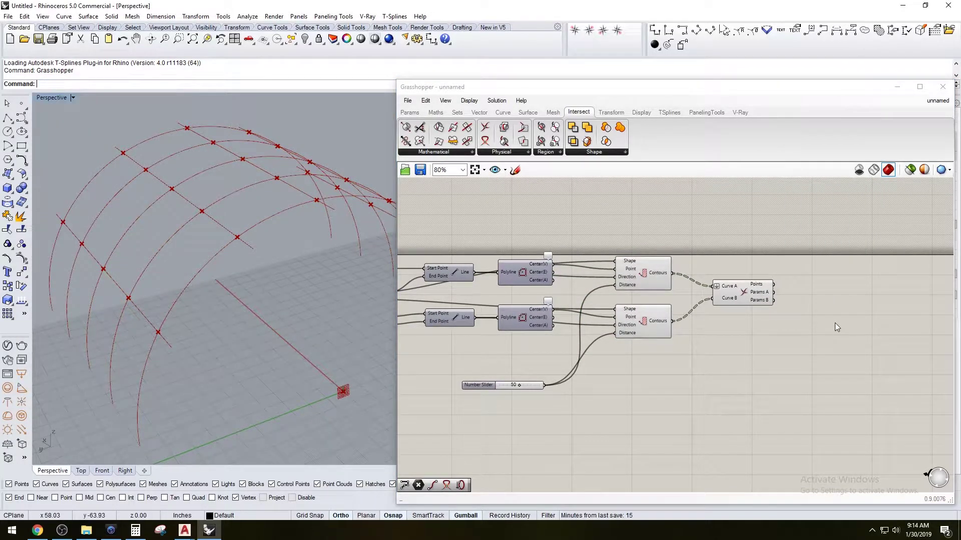
right_click(839, 328)
Add a Pipe component on the empty canvas beyond the Curve | Curve component
double_click(812, 315)
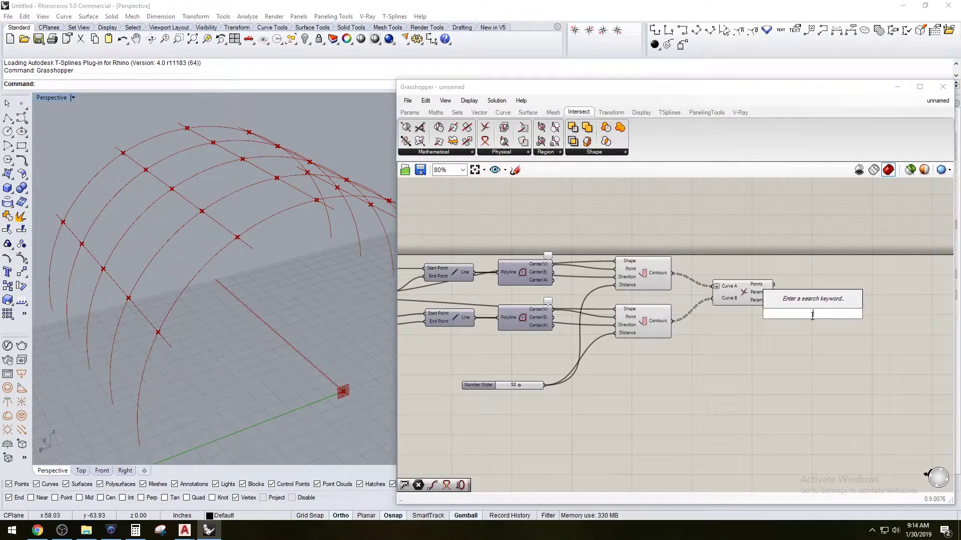
type("PIPE")
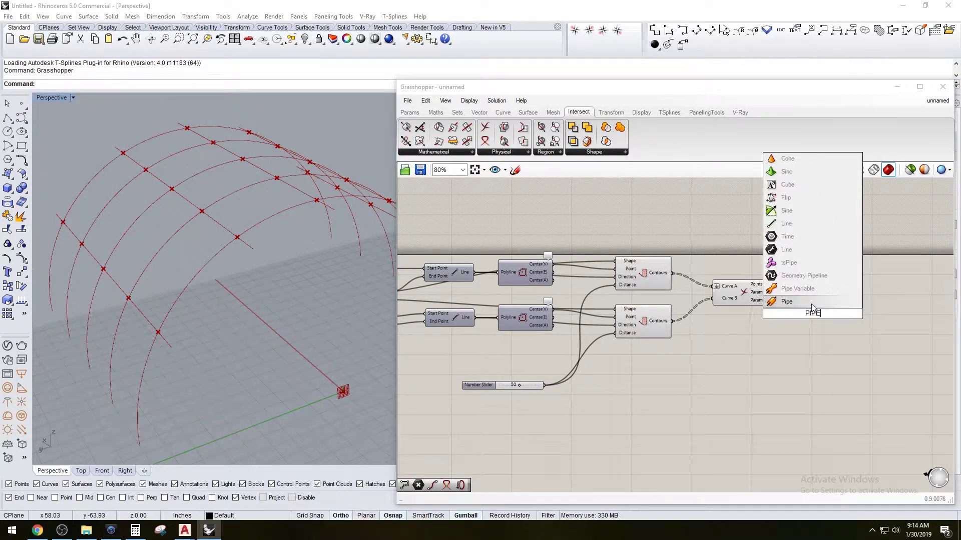
left_click(800, 302)
scroll(835, 310, "up", 2)
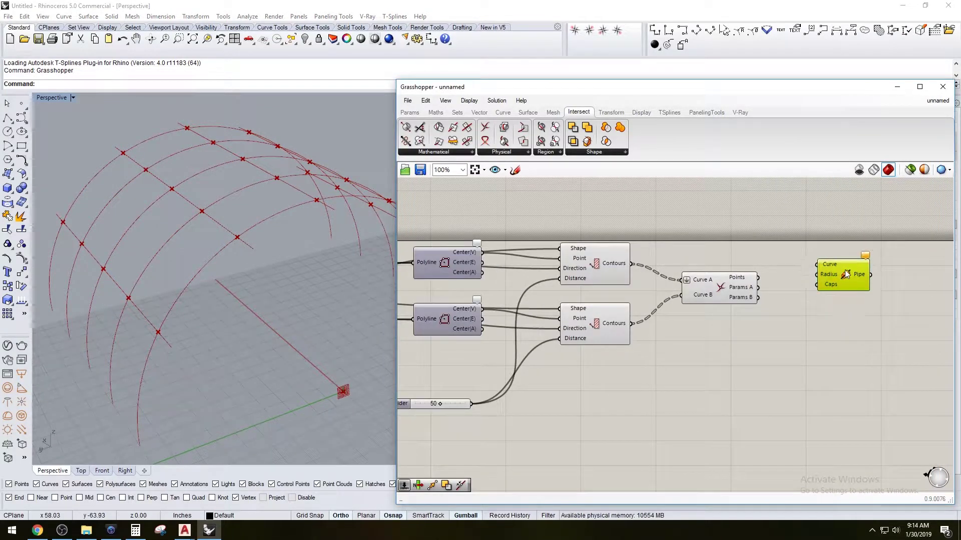
left_click(839, 311)
right_click_drag(840, 311, 808, 334)
Connect both Contours outputs to the Pipe's Curve input and set the pipe's end caps
right_click_drag(600, 290, 625, 289)
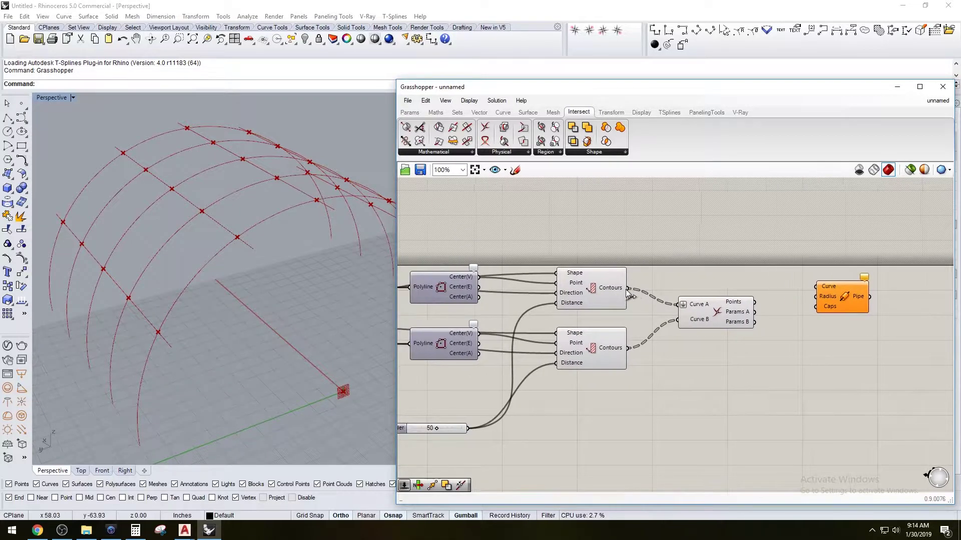
scroll(629, 295, "down", 1)
left_click(606, 291)
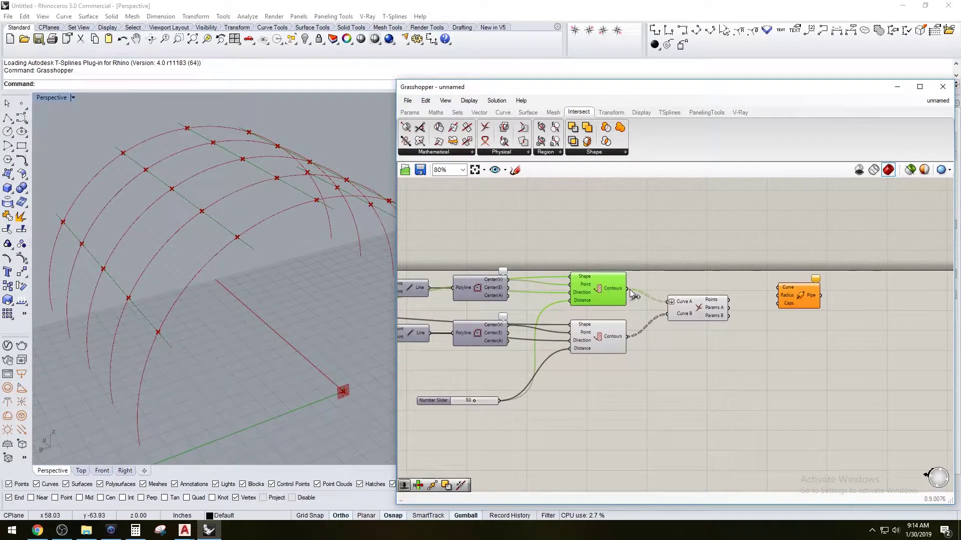
left_click_drag(628, 289, 777, 287)
left_click_drag(631, 342, 812, 299, "shift")
scroll(811, 300, "up", 3)
right_click(785, 306)
left_click(815, 405)
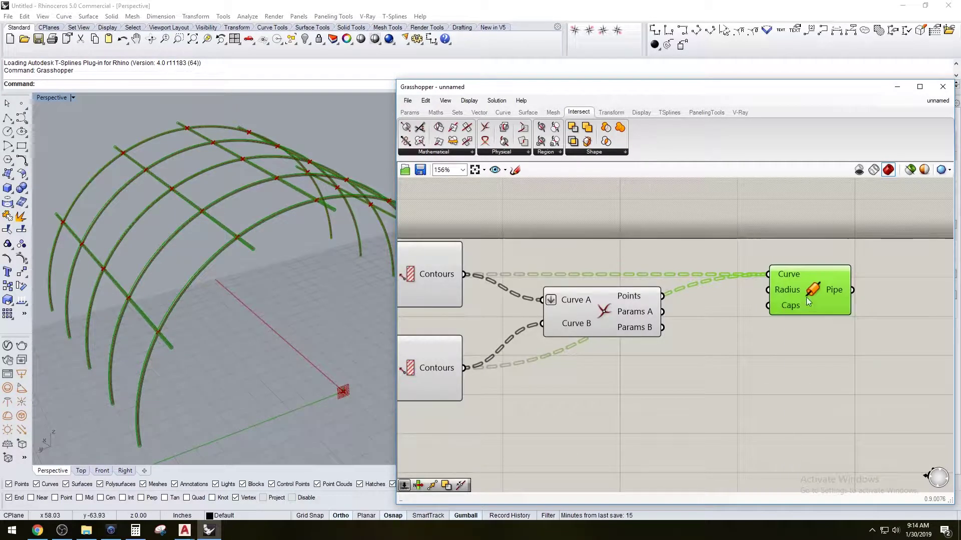
Move the Pipe component directly below the Curve | Curve component and inspect a pipe joint up close
left_click_drag(804, 292, 580, 382)
left_click(488, 326)
mouse_move(328, 265)
right_mouse_down()
mouse_move(270, 323)
mouse_move(307, 281)
mouse_move(316, 240)
mouse_move(282, 242)
mouse_move(298, 275)
mouse_move(230, 306)
mouse_move(338, 288)
mouse_move(308, 287)
mouse_move(318, 264)
right_mouse_up()
scroll(316, 240, "down", 4)
scroll(282, 242, "up", 3)
scroll(307, 287, "up", 6)
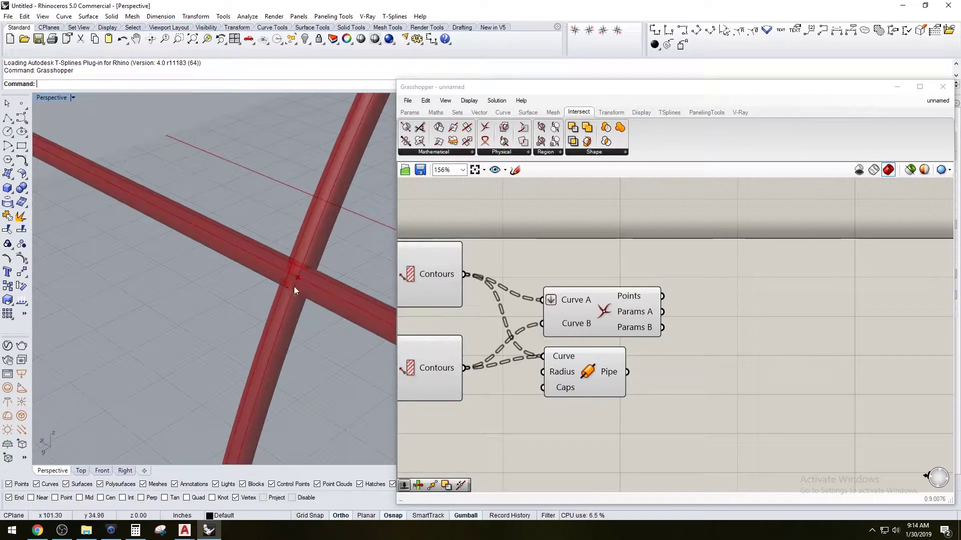
scroll(296, 274, "down", 4)
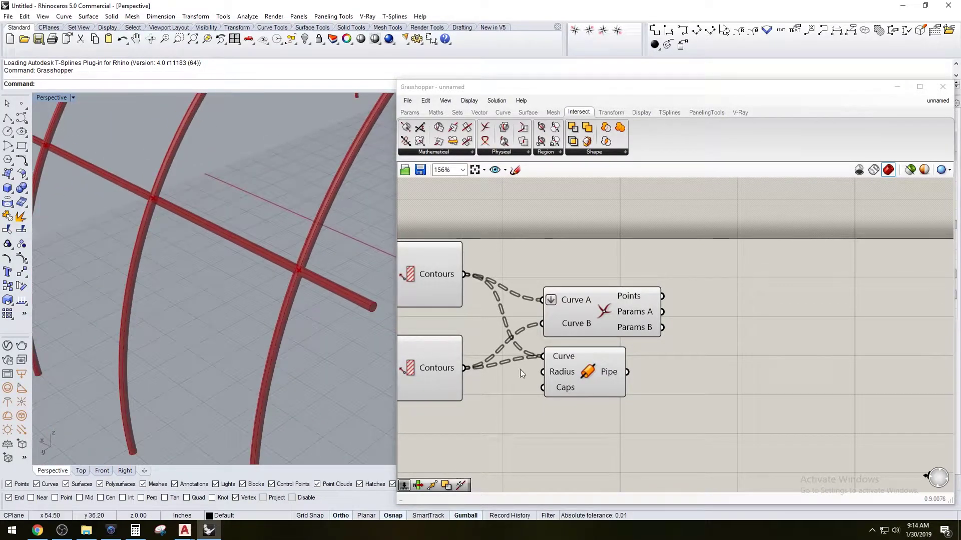
Move the Pipe component slightly farther from the Contours components to make room for its radius input
scroll(690, 368, "down", 3)
scroll(236, 313, "down", 3)
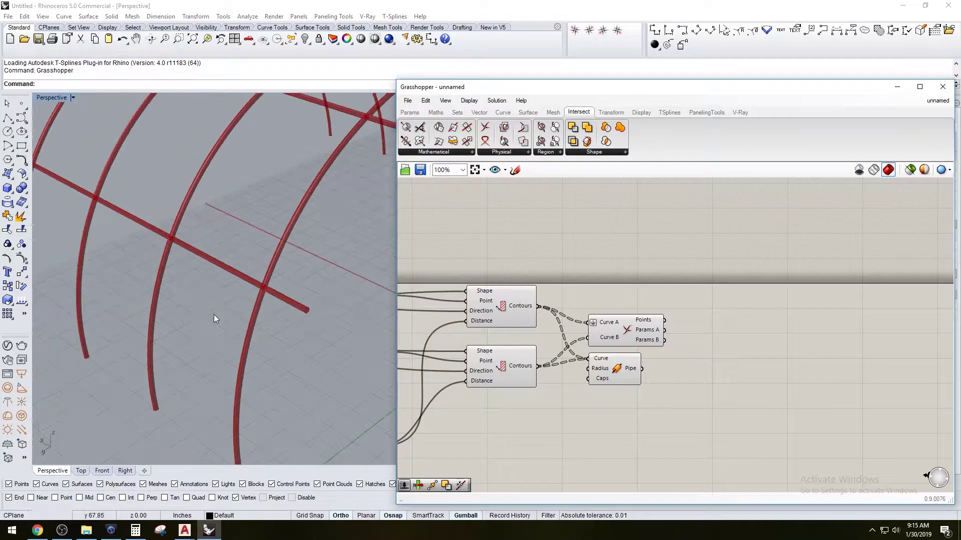
left_click(625, 371)
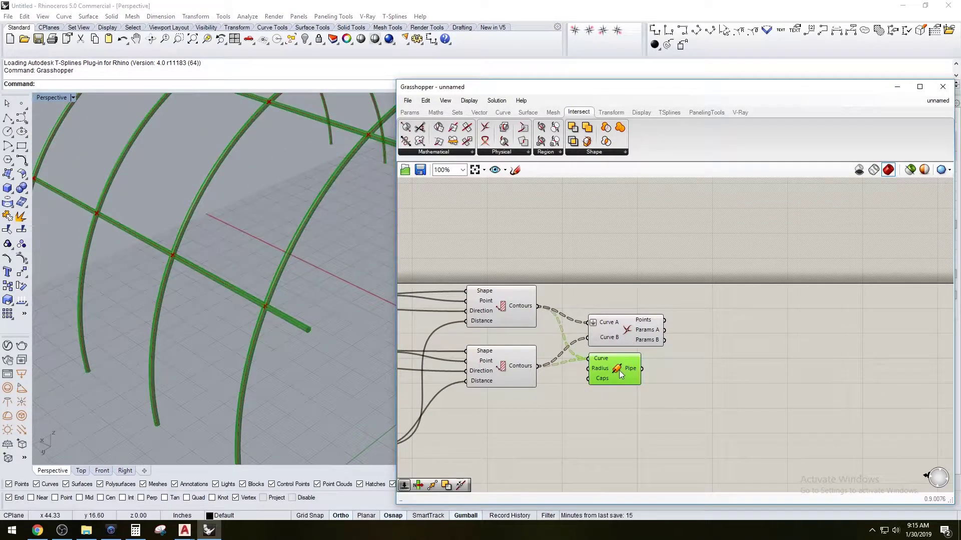
right_click(619, 370)
left_click(587, 423)
left_click_drag(607, 376, 641, 386)
Add a number slider set to 1.50 with a maximum of 3 below the Contours components
right_click_drag(599, 412, 690, 384)
double_click(602, 401)
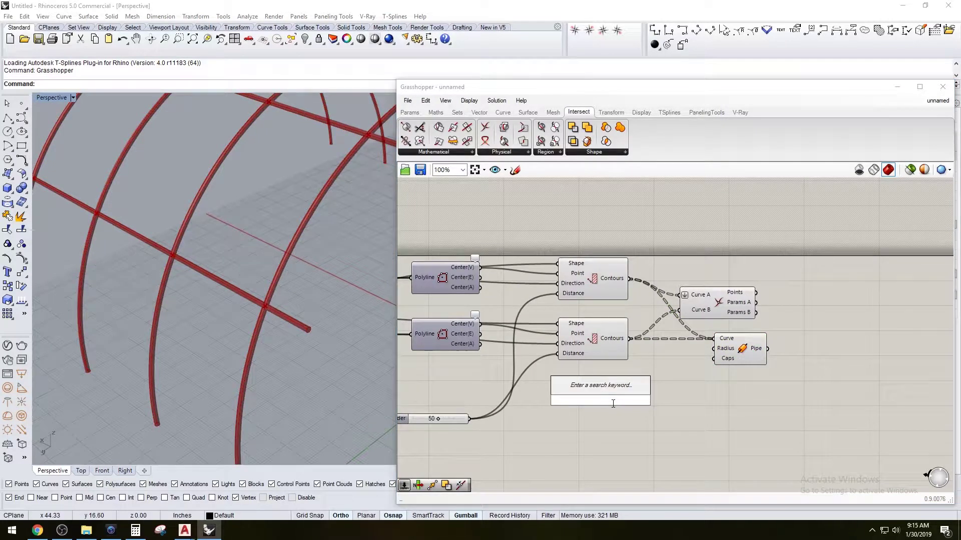
type("1.")
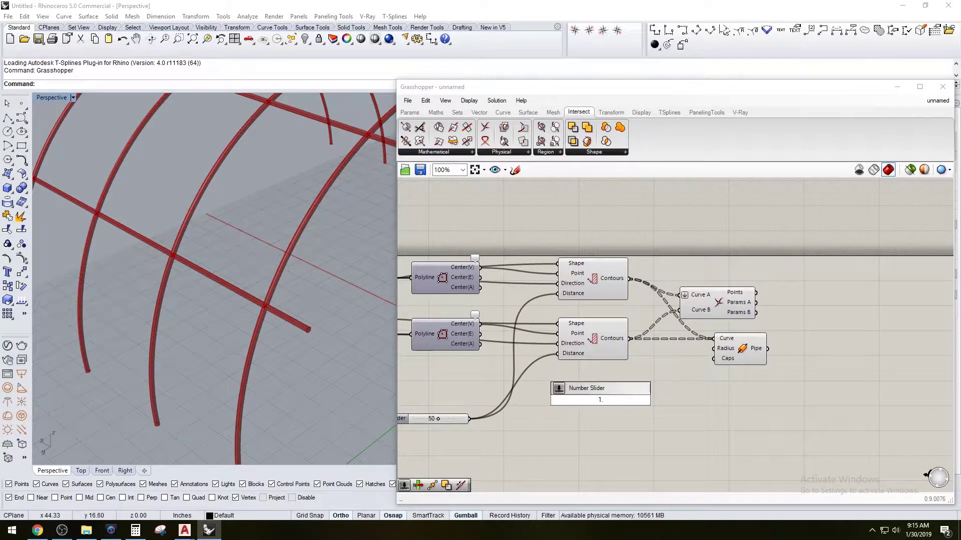
type("50...3")
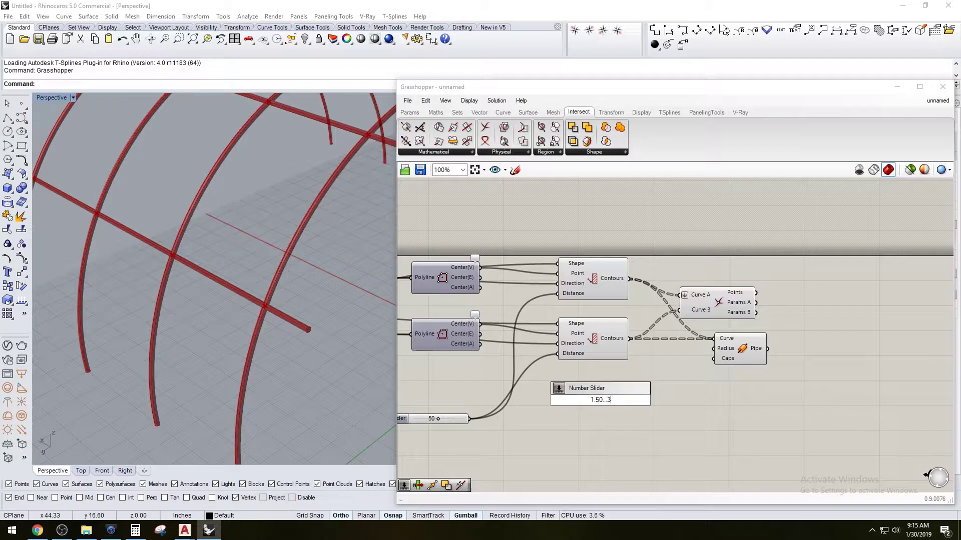
key("Return")
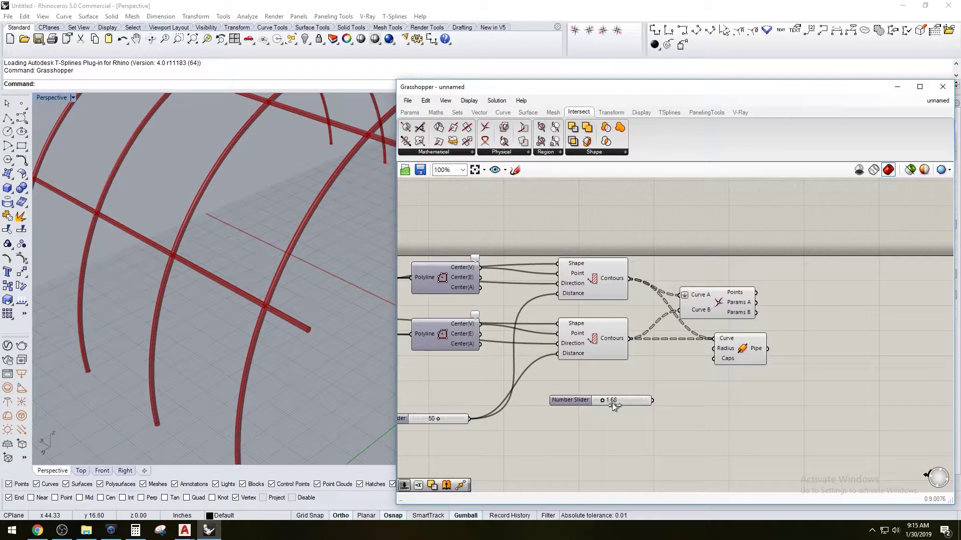
left_click_drag(621, 403, 590, 388)
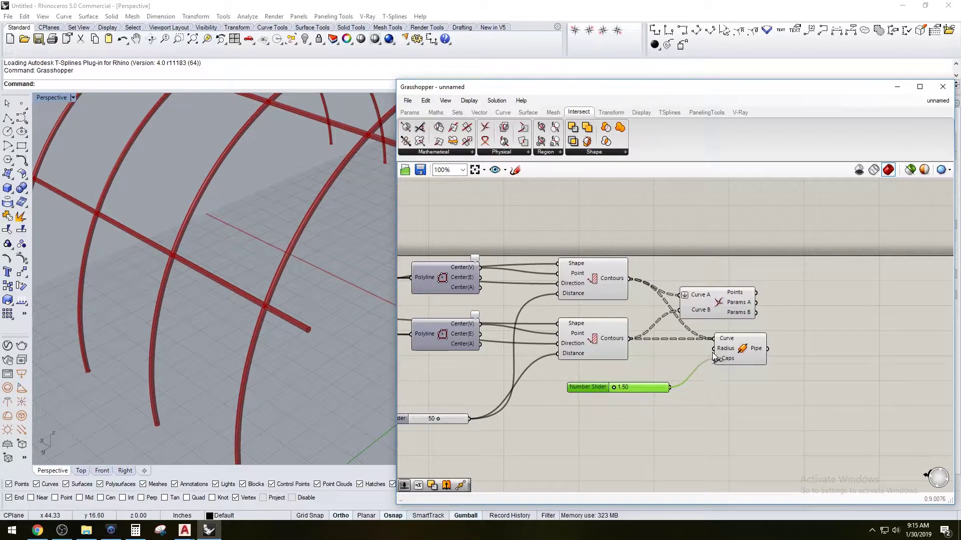
Connect the 1.50 slider to the Pipe's Radius input and shift the Pipe slightly back toward the Contours components
left_click_drag(713, 353, 715, 350)
left_click(734, 350)
scroll(340, 295, "down", 4)
right_click_drag(345, 293, 340, 320)
left_click(553, 374)
right_click_drag(260, 280, 314, 295)
left_click(731, 361)
left_click_drag(732, 362, 718, 358)
left_click(700, 401)
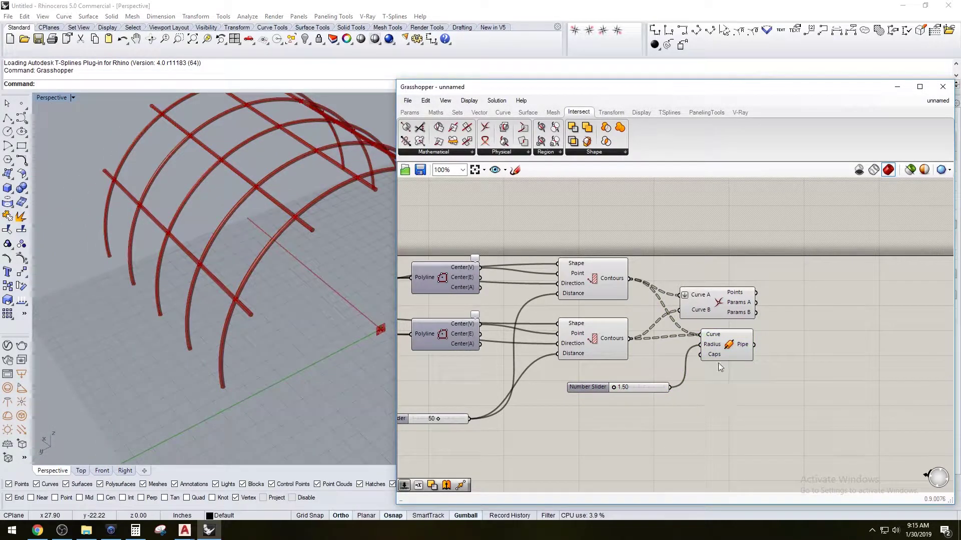
Hide the viewport preview of the Pipe component
left_click(736, 346)
right_click(735, 346)
left_click(766, 368)
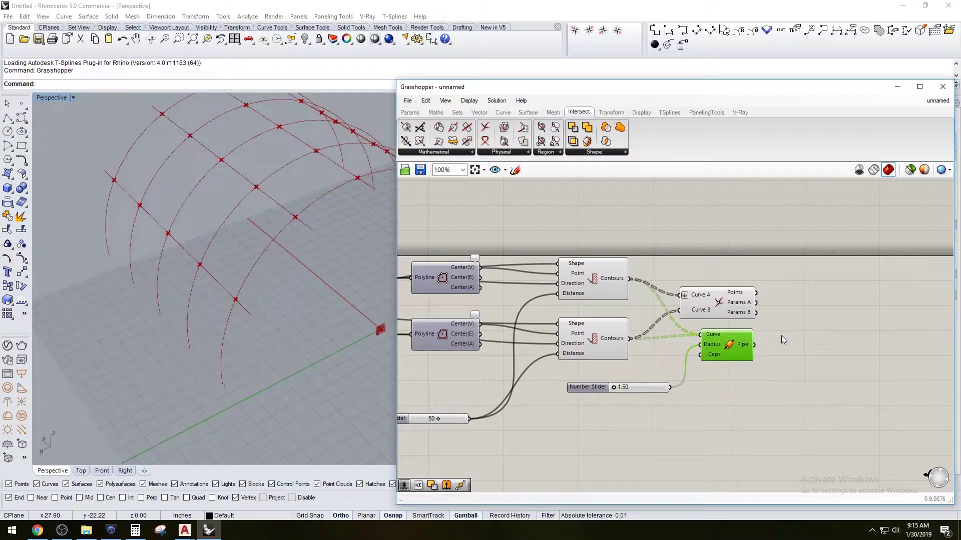
left_click(785, 340)
Add a second Pipe component beyond the hidden one and connect both Contours outputs to its Curve input
double_click(818, 335)
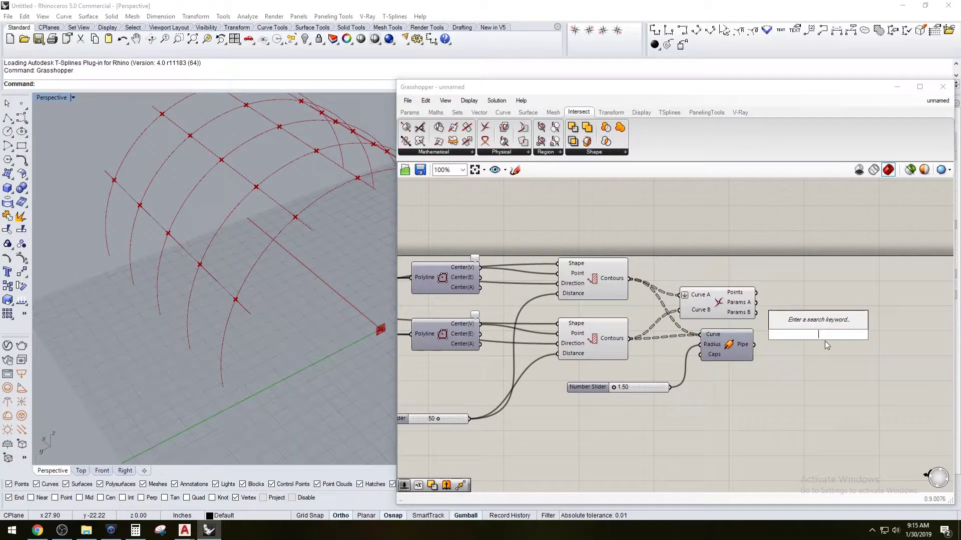
left_click(790, 398)
double_click(823, 374)
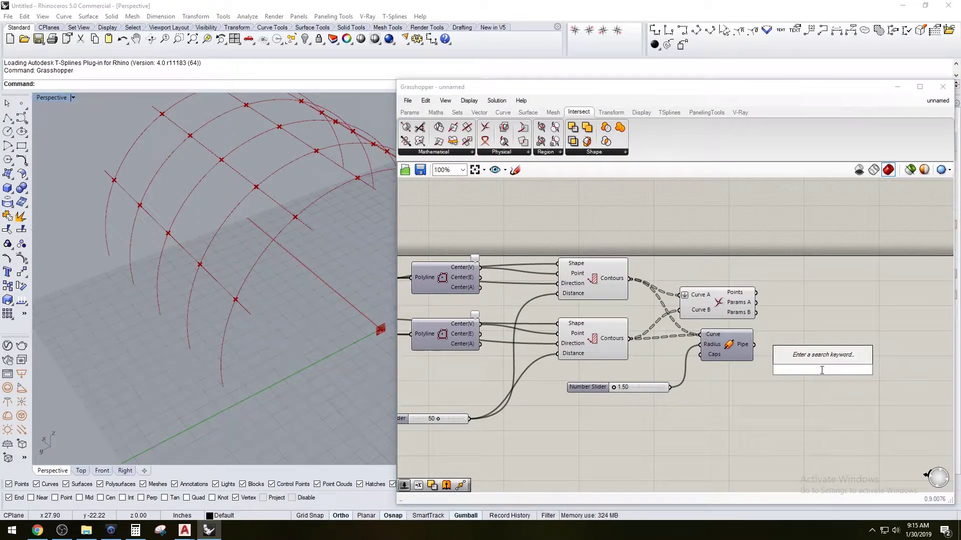
type("PIPE")
key("Return")
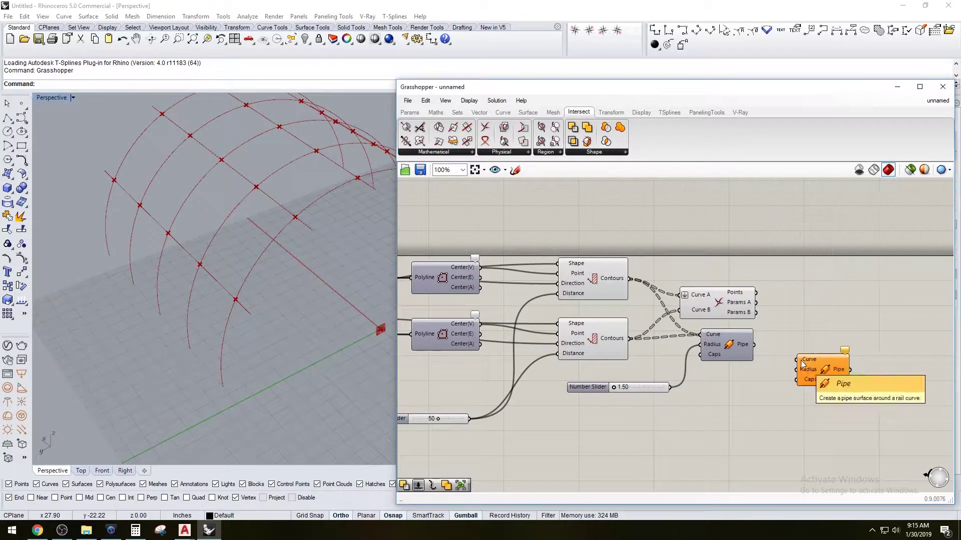
left_click_drag(825, 370, 835, 384)
left_click_drag(642, 275, 620, 321)
left_click_drag(629, 279, 808, 379)
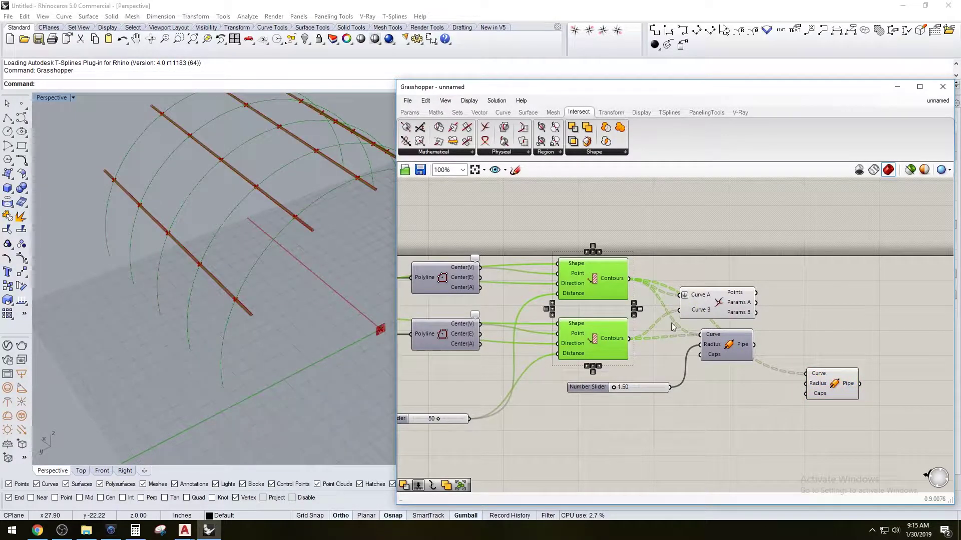
left_click_drag(632, 338, 807, 374, "shift")
left_click_drag(825, 384, 775, 394)
Duplicate the 1.50 slider, set the copy to 2.00 and connect it to the second Pipe's Radius input
left_click(716, 388)
scroll(660, 384, "up", 1)
mouse_move(578, 387)
left_mouse_down()
mouse_move(556, 377)
mouse_move(568, 401)
left_mouse_up()
left_click(674, 403)
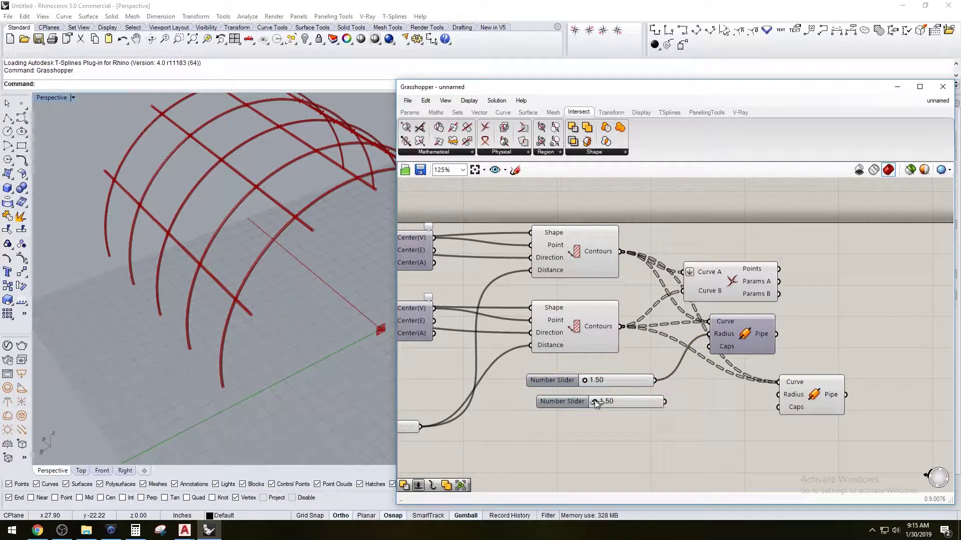
left_click_drag(602, 403, 776, 395)
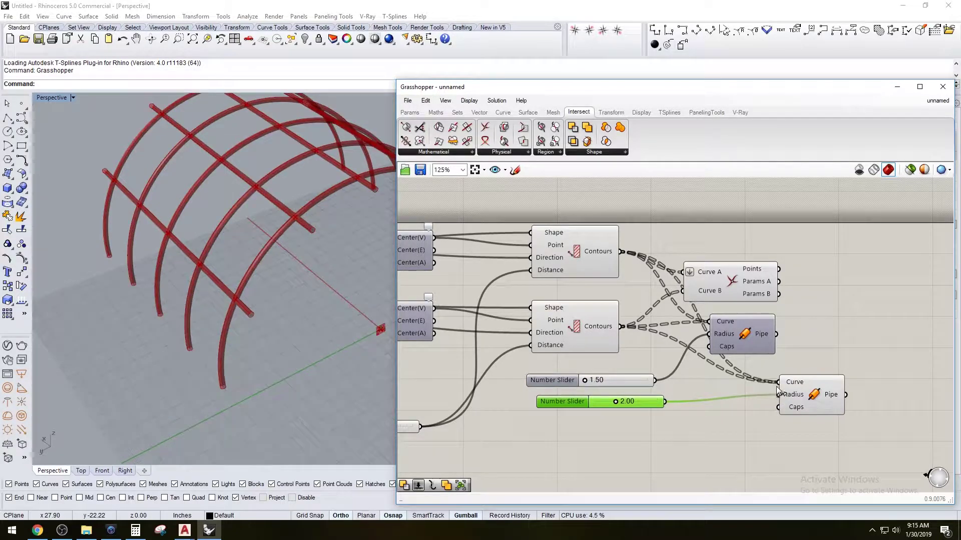
left_click(796, 396)
Examine the thicker pipes up close where the curves intersect, with the Curve | Curve component selected
right_click_drag(265, 268, 275, 262)
left_click(842, 288)
mouse_move(819, 388)
left_mouse_down()
mouse_move(811, 386)
mouse_move(820, 387)
left_mouse_up()
left_click(763, 311)
left_click(738, 284)
right_click_drag(854, 272, 848, 293)
scroll(278, 283, "up", 6)
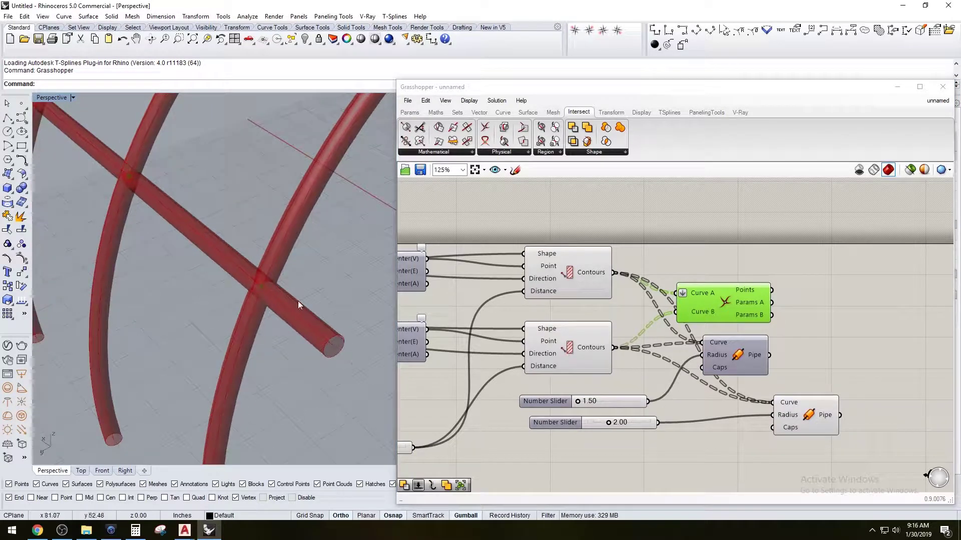
scroll(275, 300, "down", 5)
scroll(270, 292, "up", 4)
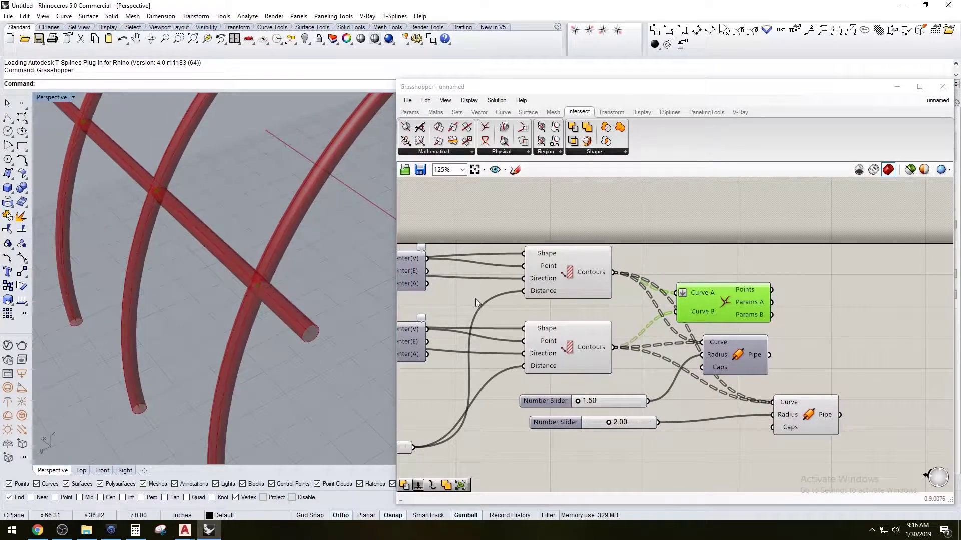
Add a Sphere component and connect the Curve | Curve Points output to its Base input
double_click(850, 275)
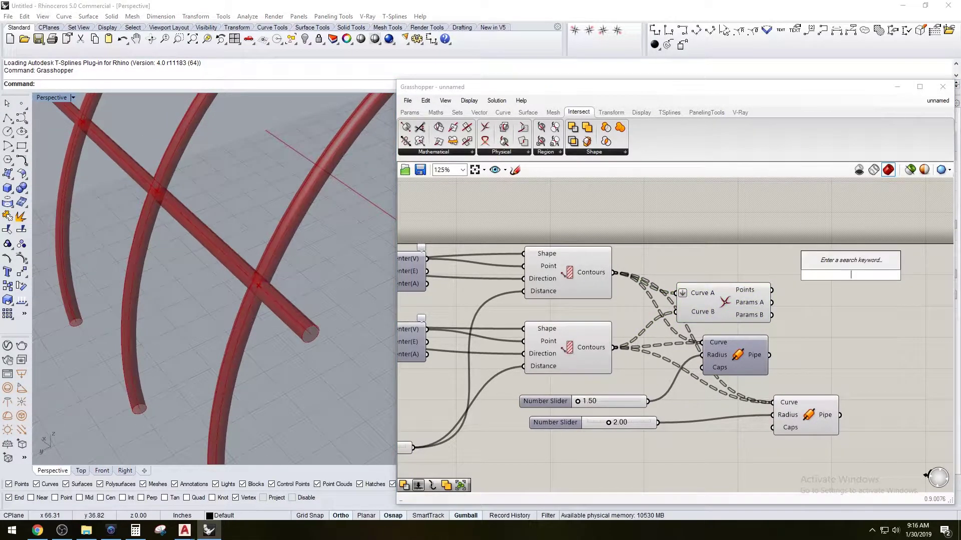
type("SPHERE")
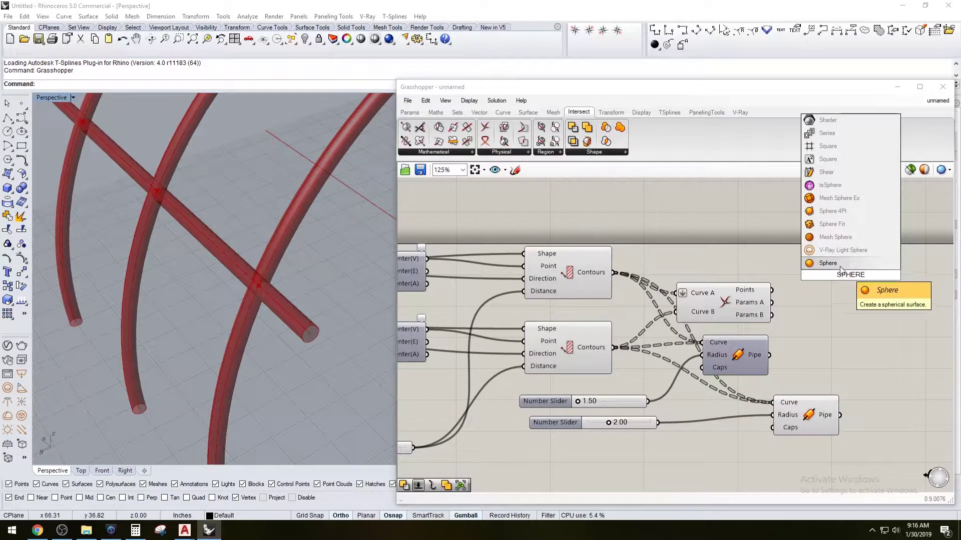
key("Return")
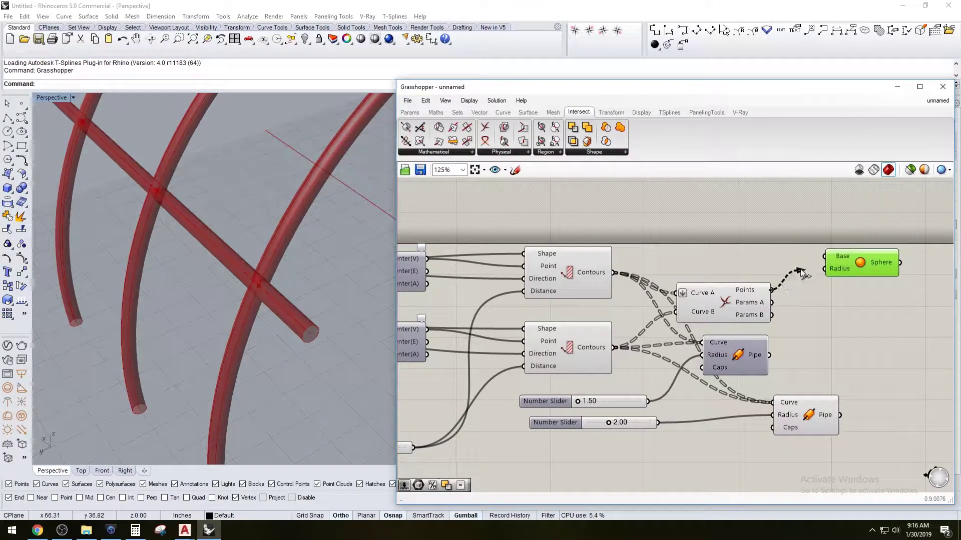
left_click_drag(855, 270, 870, 272)
Add a number slider set to 8 and connect it to the Sphere's Radius input
double_click(775, 227)
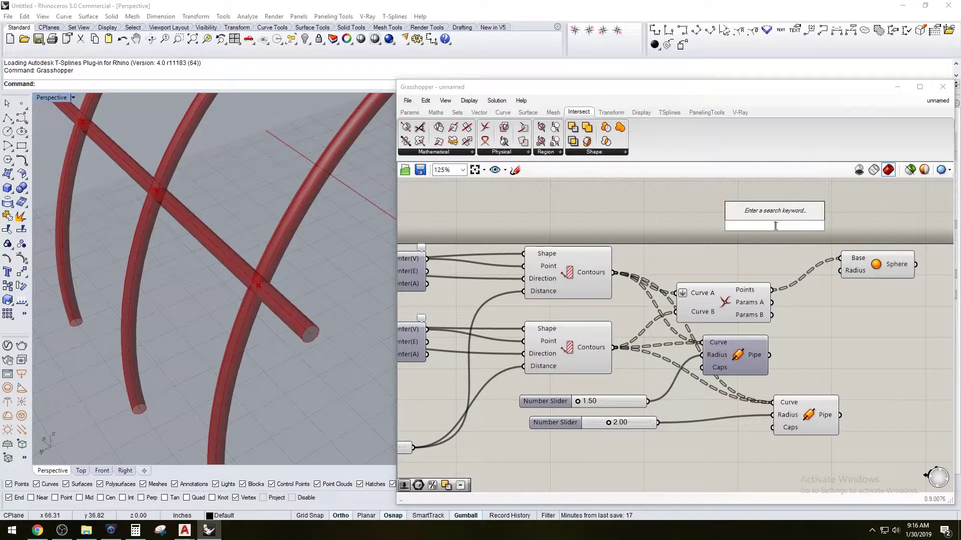
type("8")
key("Return")
left_click_drag(787, 218, 862, 271)
left_click(847, 323)
scroll(291, 293, "down", 4)
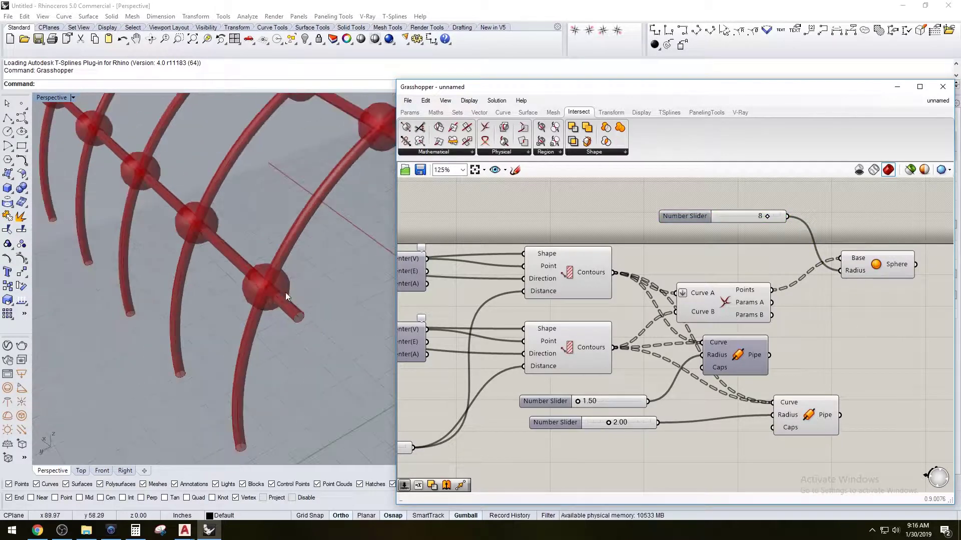
right_click_drag(290, 293, 313, 272)
left_click(943, 174)
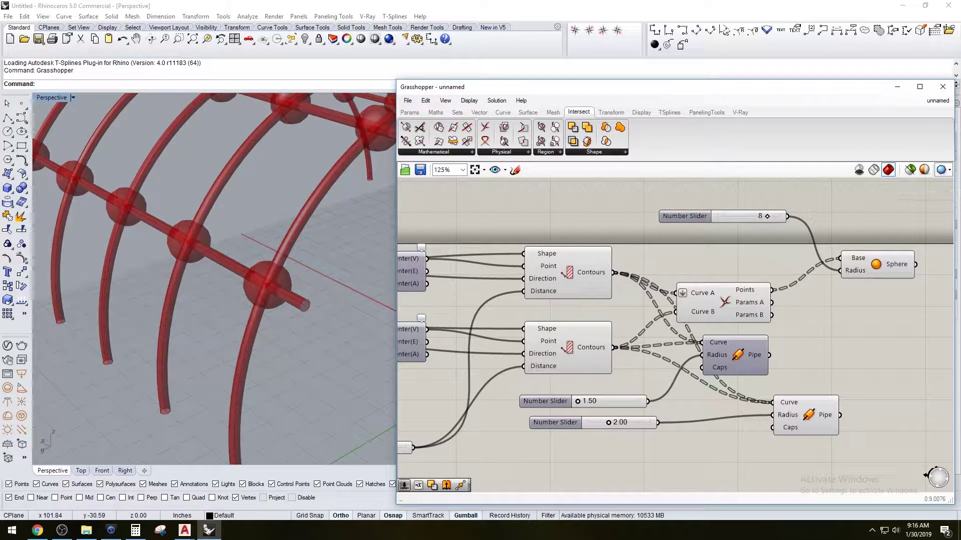
Reposition the Grasshopper window slightly higher and set the second Pipe's end caps to Flat
mouse_move(750, 86)
left_mouse_down()
mouse_move(503, 70)
mouse_move(717, 76)
mouse_move(706, 66)
mouse_move(734, 82)
left_mouse_up()
left_click(696, 153)
left_click(725, 200)
right_click_drag(269, 308, 225, 306, "shift")
scroll(777, 418, "up", 3)
right_click(777, 418)
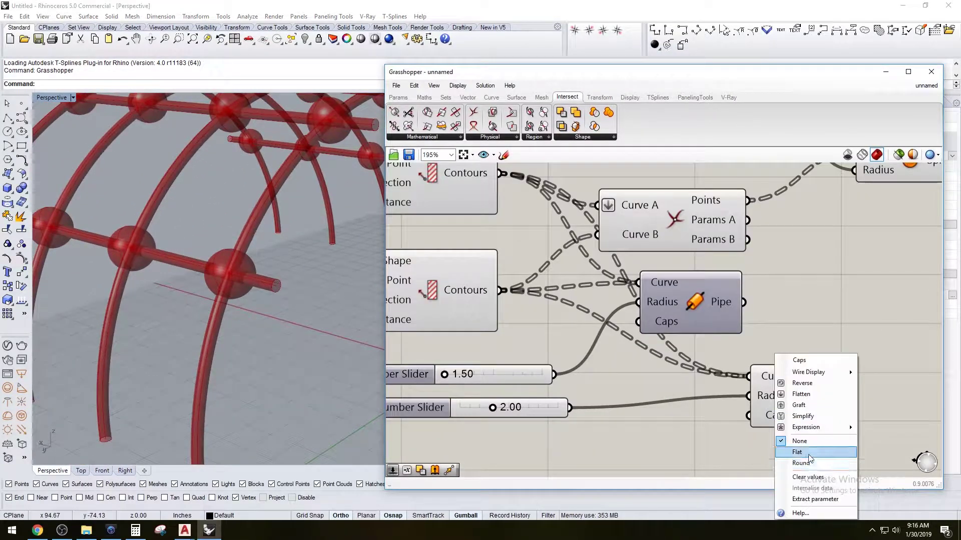
left_click(810, 457)
scroll(226, 330, "down", 6)
scroll(247, 310, "up", 3)
right_click_drag(241, 298, 258, 309)
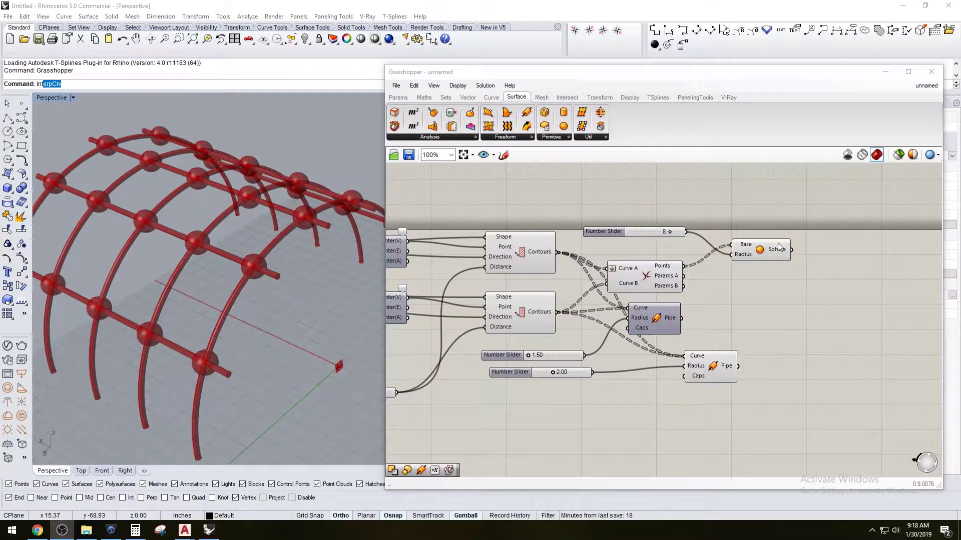
Add a Solid Intersection component beyond the Sphere and second Pipe components
left_click(763, 250)
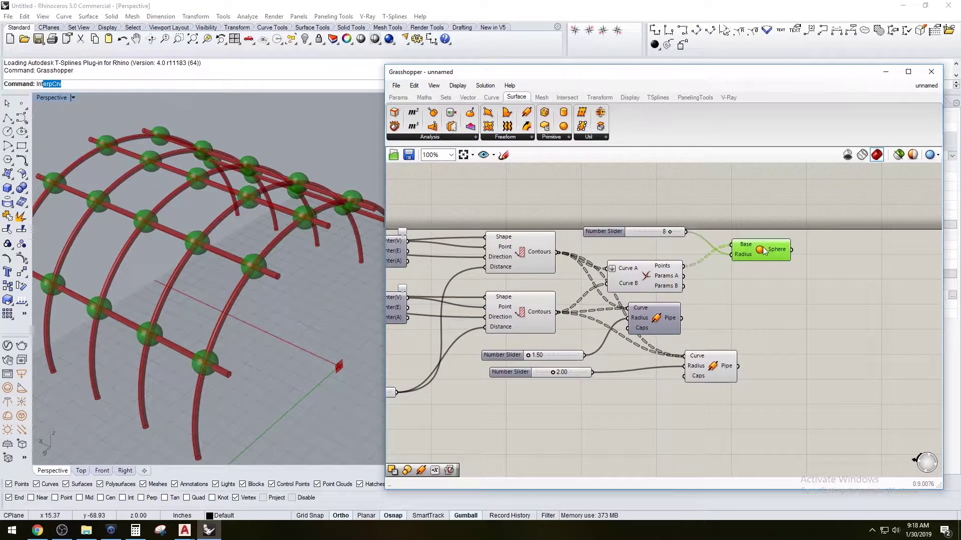
left_click(711, 364)
left_click(809, 313)
double_click(810, 313)
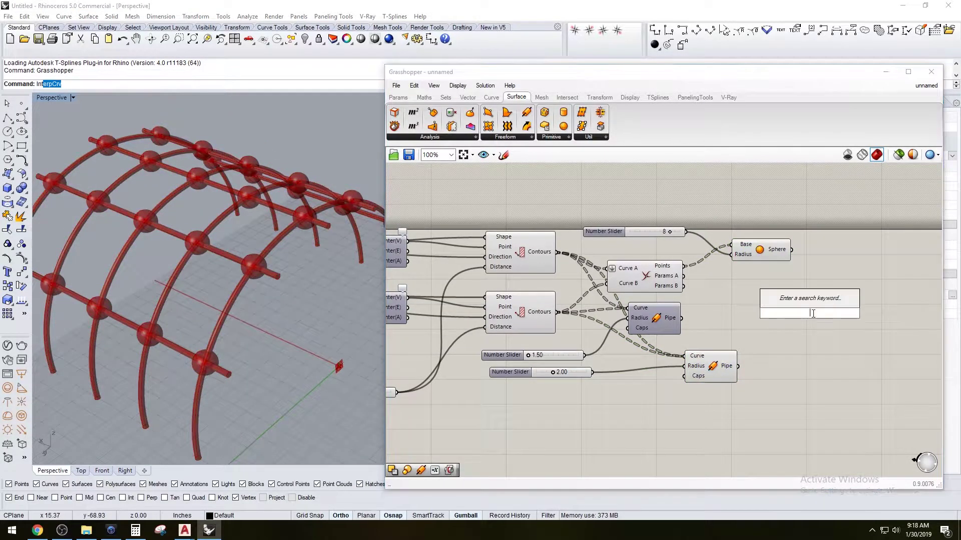
type("INTER")
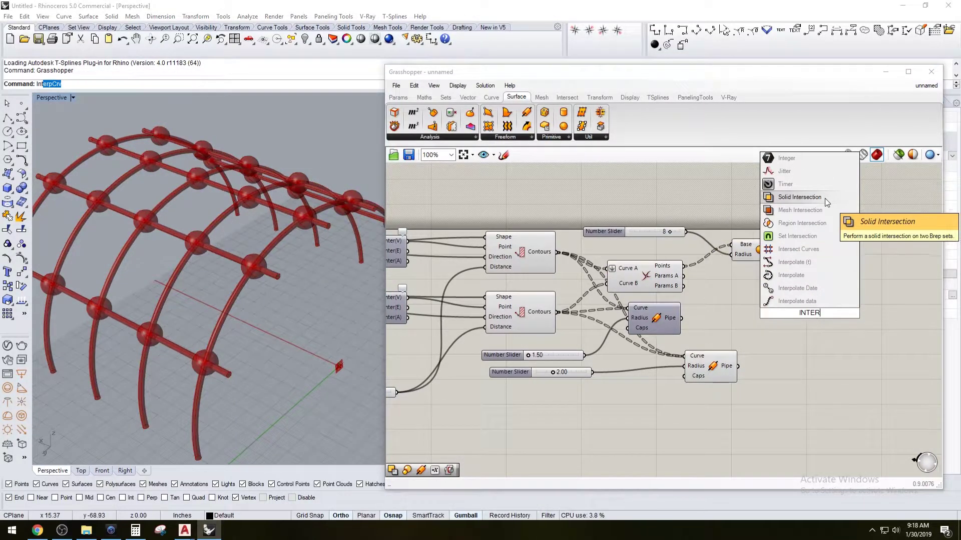
left_click(824, 198)
right_click_drag(758, 352, 747, 317)
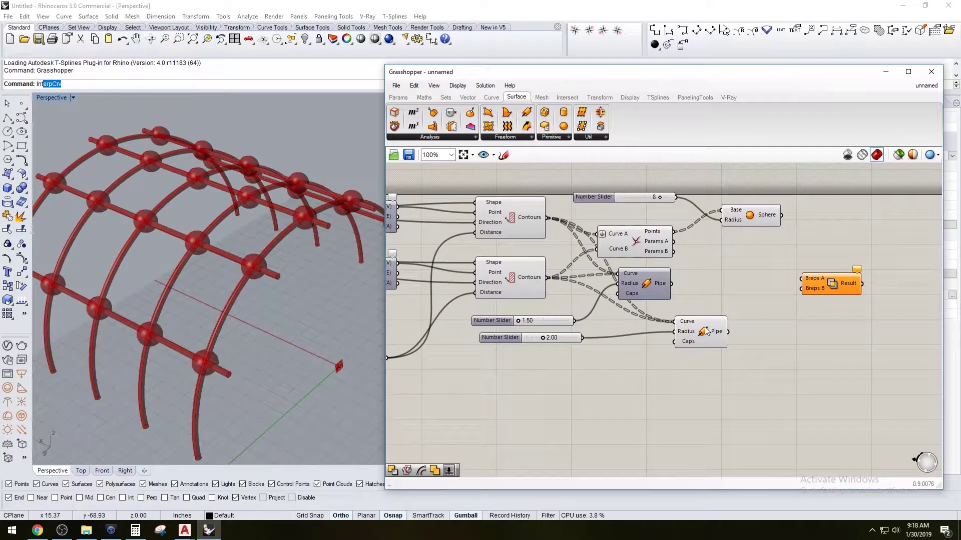
Connect the second Pipe's output to Breps A and the Sphere's output to Breps B of Solid Intersection
left_click(714, 336)
left_click_drag(728, 332, 846, 288)
left_click(807, 260)
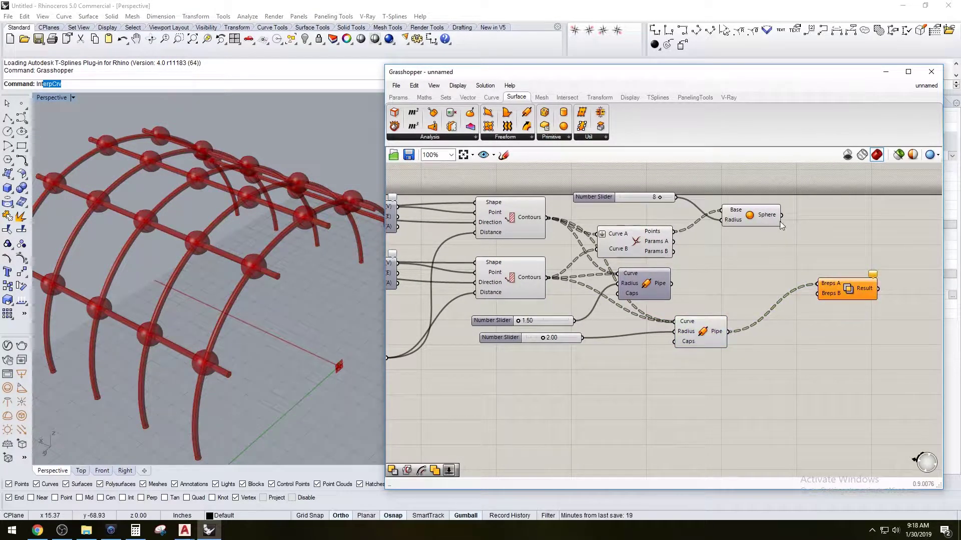
left_click_drag(782, 215, 844, 284)
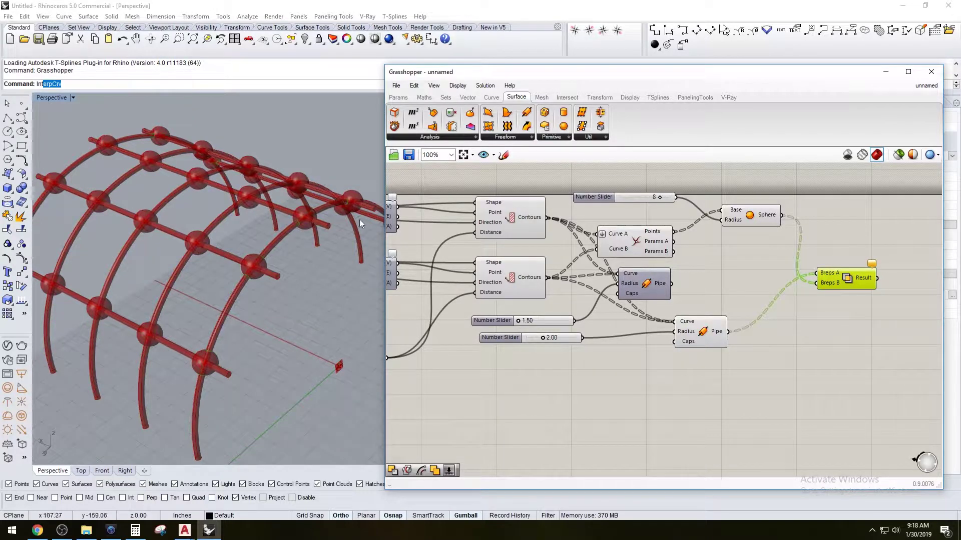
scroll(305, 214, "up", 5)
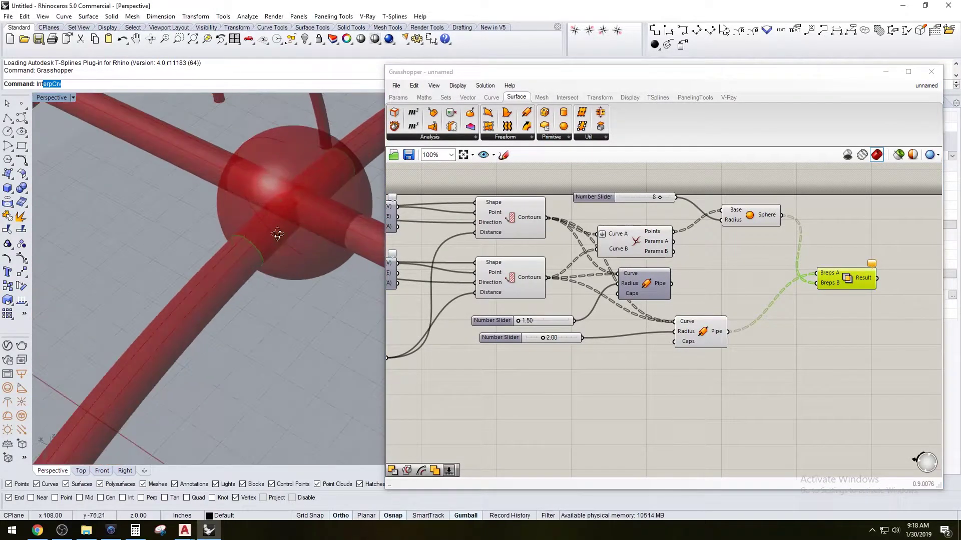
Hide the viewport previews of the second Pipe and the Sphere to isolate the solid intersection result
left_click(749, 216)
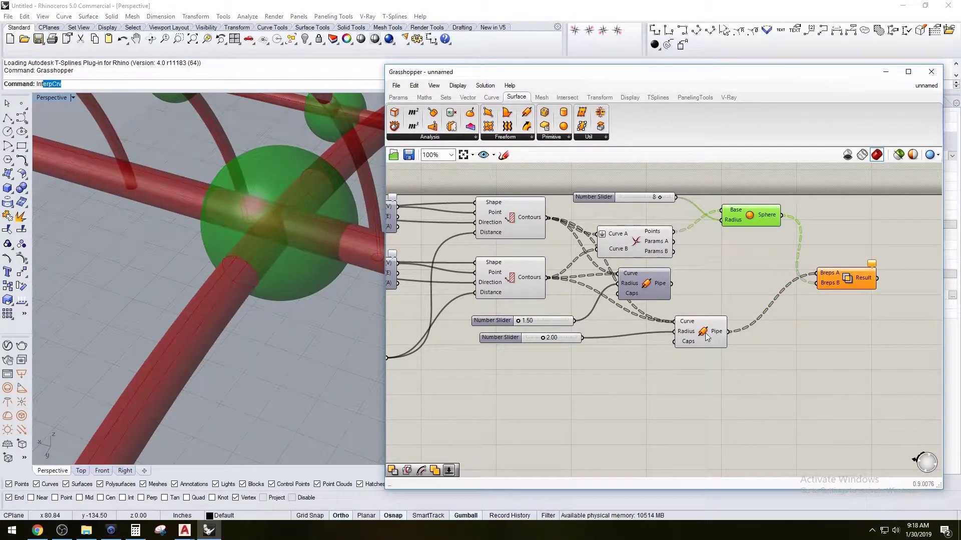
left_click(701, 330, "shift")
right_click(707, 332)
left_click(714, 354)
scroll(228, 199, "down", 5)
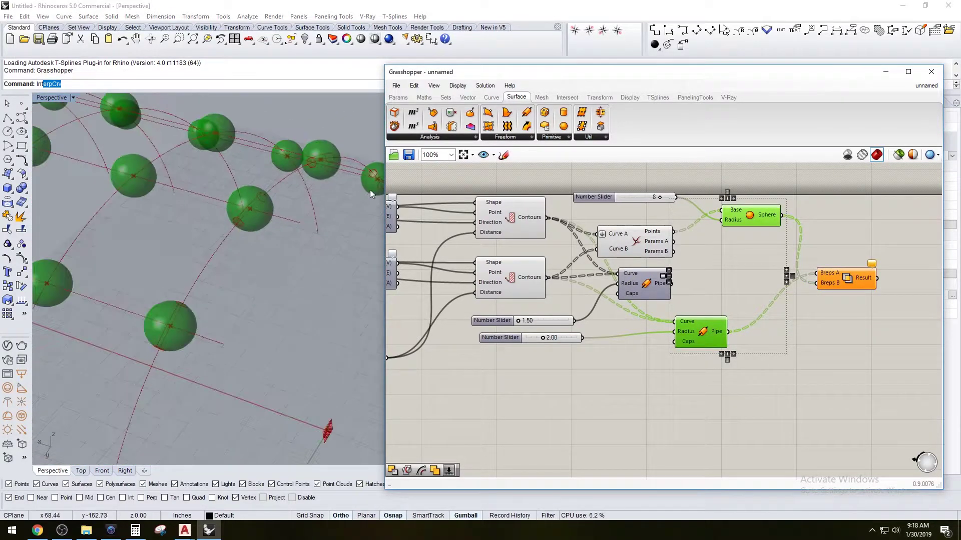
left_click(758, 231)
right_click(748, 215)
left_click(763, 235)
scroll(289, 221, "down", 6)
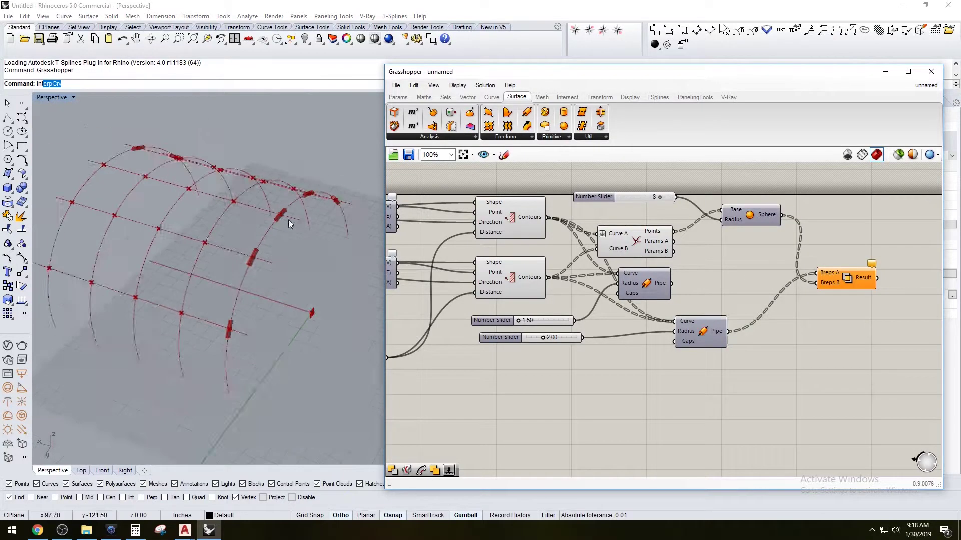
Flatten the Breps A input of the Solid Intersection component
scroll(290, 221, "up", 4)
right_click_drag(287, 198, 270, 163)
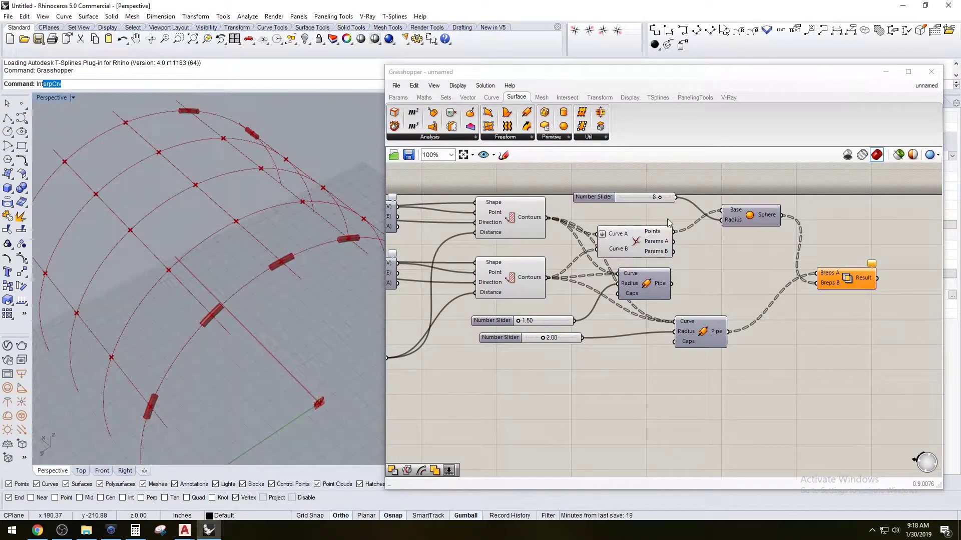
right_click(829, 275)
left_click(855, 361)
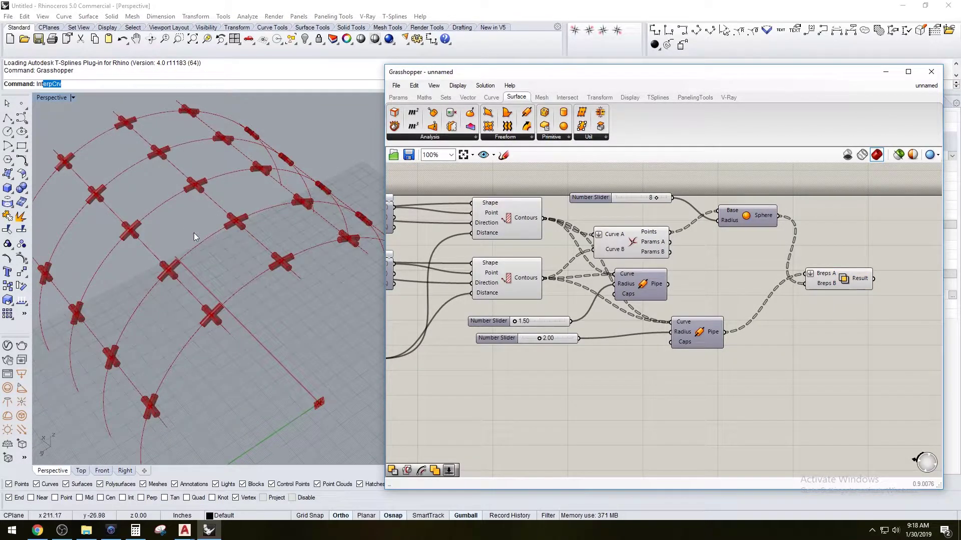
Temporarily show the second Pipe's viewport preview to compare its pipes with the cross-shaped intersection pieces, then hide it again
scroll(195, 232, "down", 6)
right_click_drag(220, 242, 237, 212)
scroll(237, 213, "up", 8)
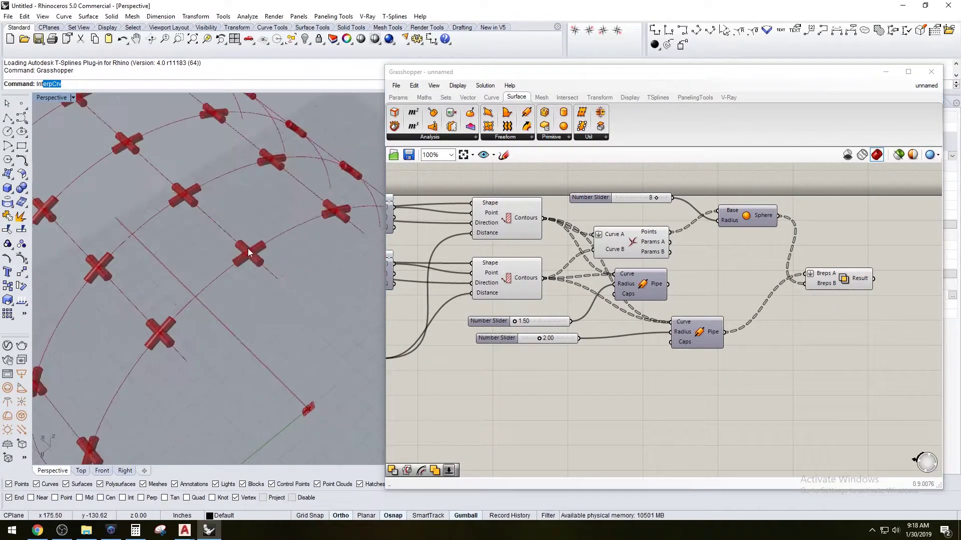
scroll(260, 227, "down", 2)
right_click_drag(271, 242, 292, 238)
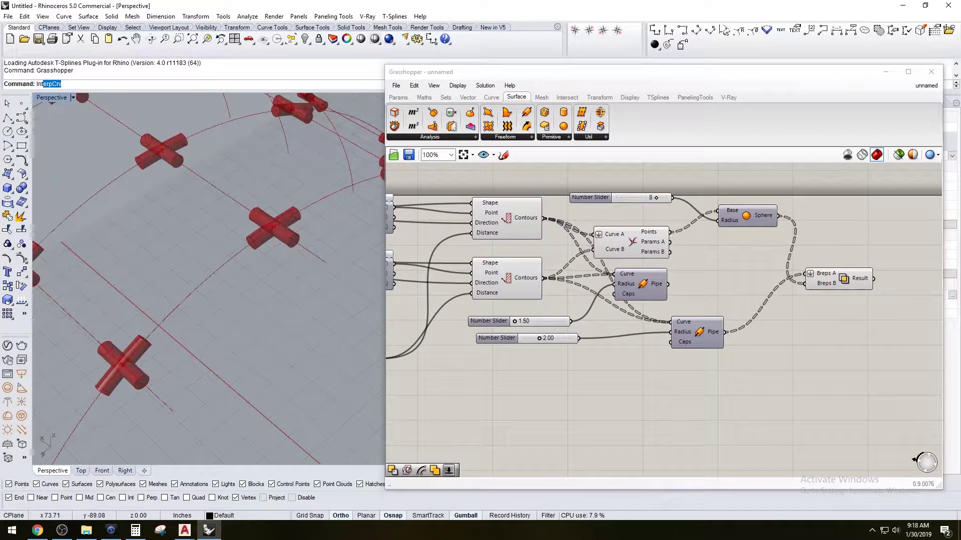
scroll(268, 250, "down", 5)
left_click(698, 335)
right_click(698, 335)
left_click(715, 356)
scroll(309, 283, "up", 5)
right_click_drag(286, 232, 281, 216)
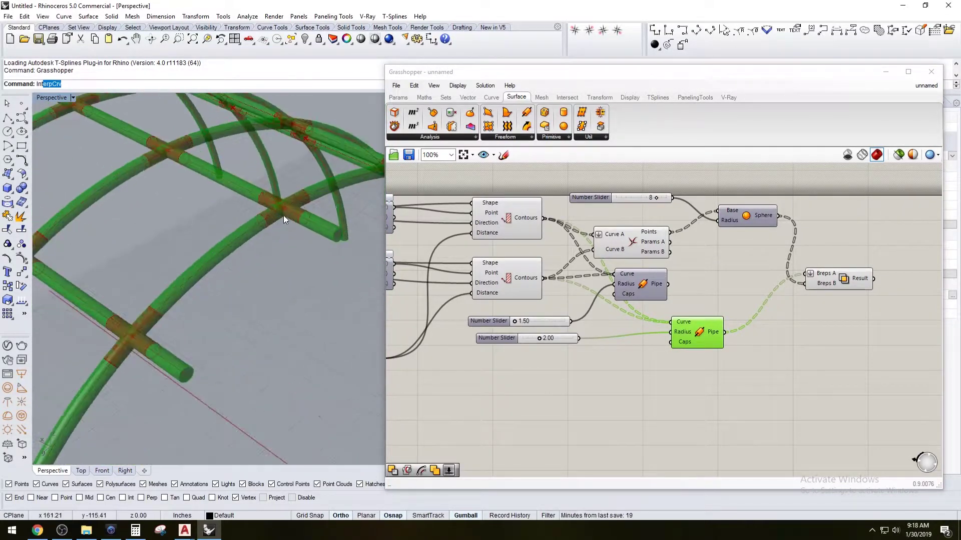
scroll(282, 216, "up", 3)
right_click(698, 334)
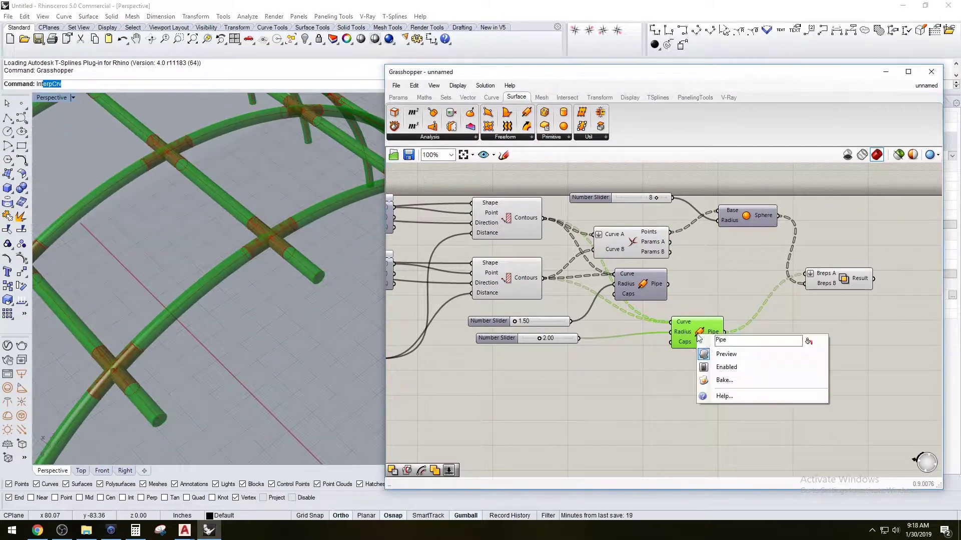
left_click(715, 356)
left_click(723, 296)
Add a Solid Union component beside Solid Intersection and feed the intersection's Result into its Breps input
scroll(823, 316, "down", 2)
scroll(821, 317, "down", 1)
scroll(293, 288, "down", 8)
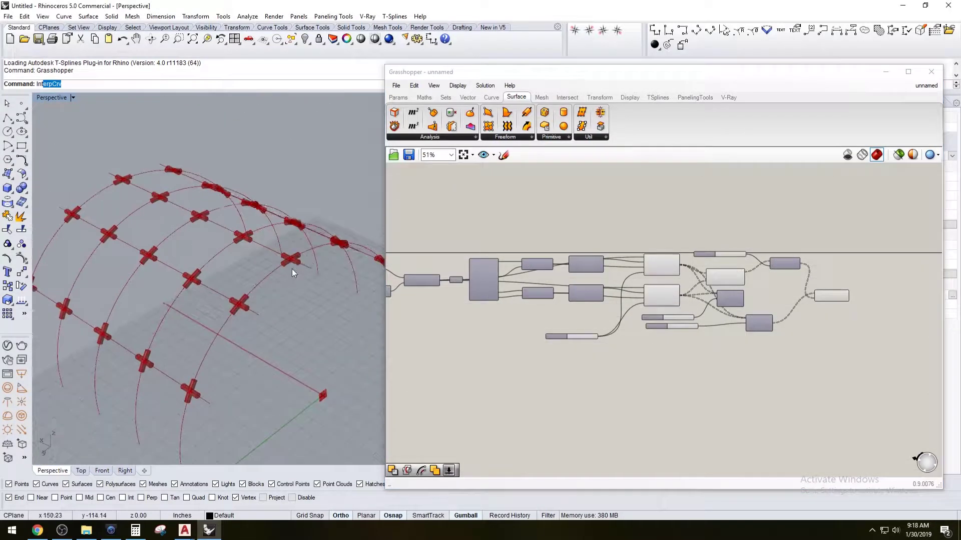
scroll(317, 253, "down", 2)
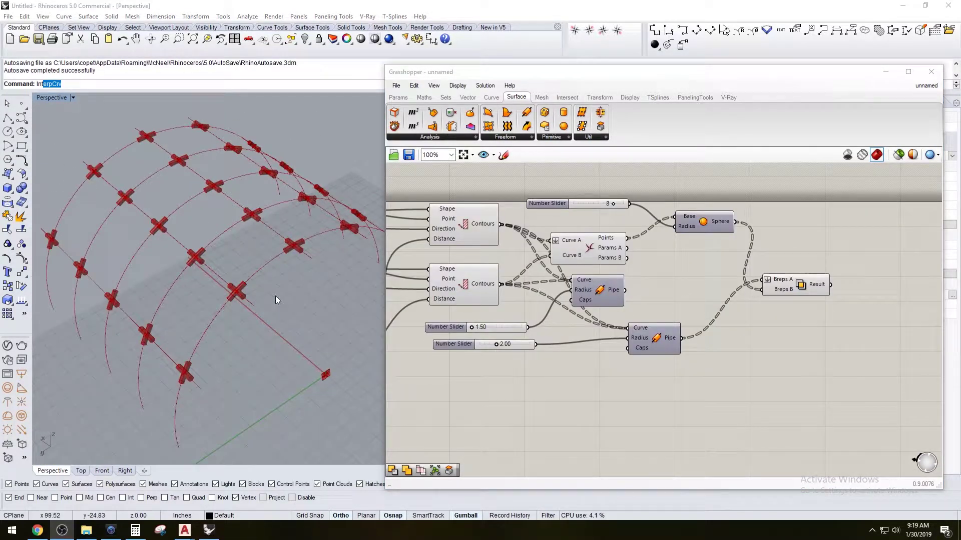
scroll(243, 281, "up", 10)
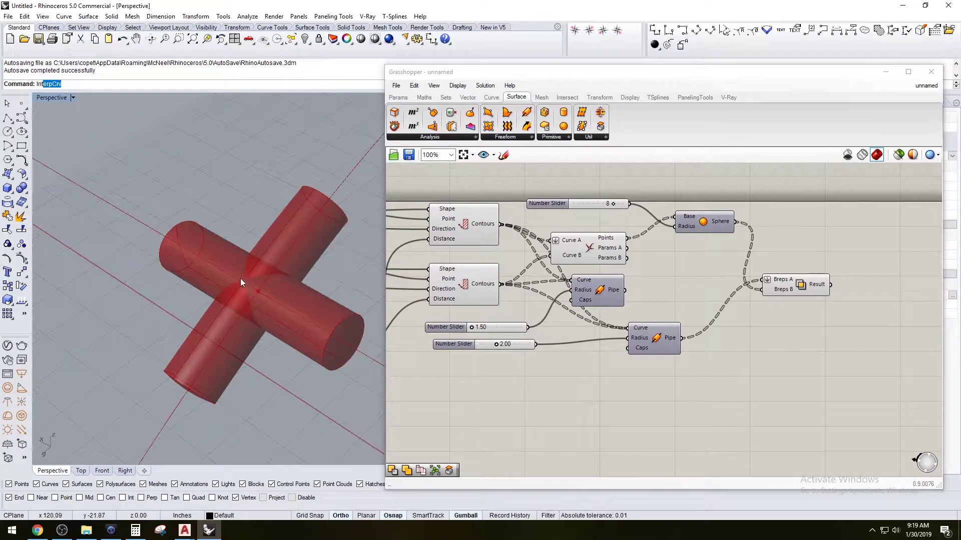
double_click(863, 301)
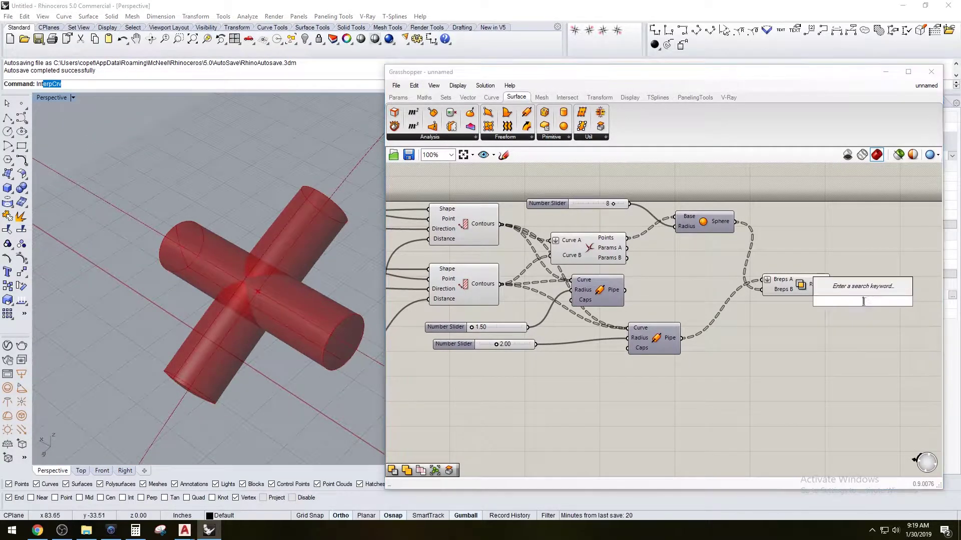
type("SOLI")
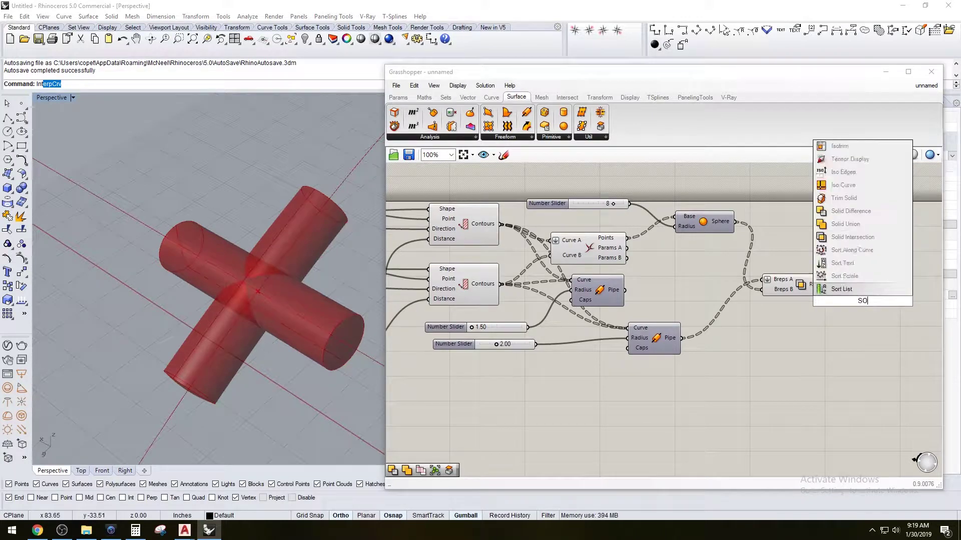
left_click(839, 279)
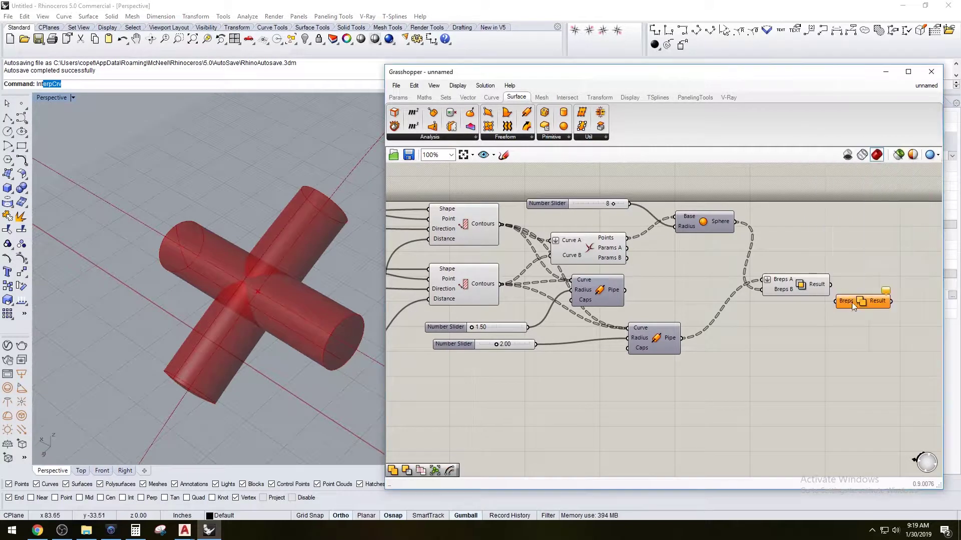
left_click_drag(834, 291, 865, 293)
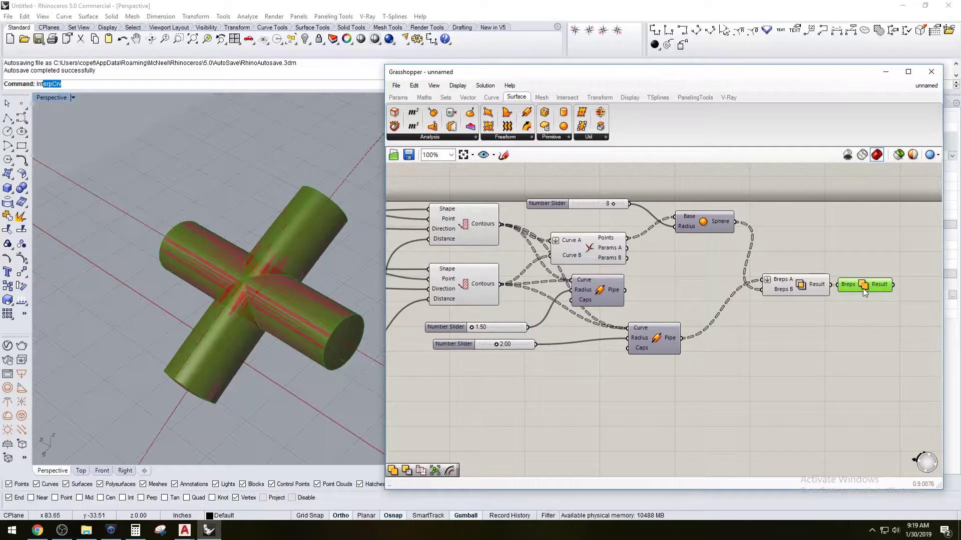
Hide the viewport preview of Solid Intersection and examine the unioned cross-shaped joints
right_click(791, 288)
left_click(822, 304)
scroll(246, 278, "down", 5)
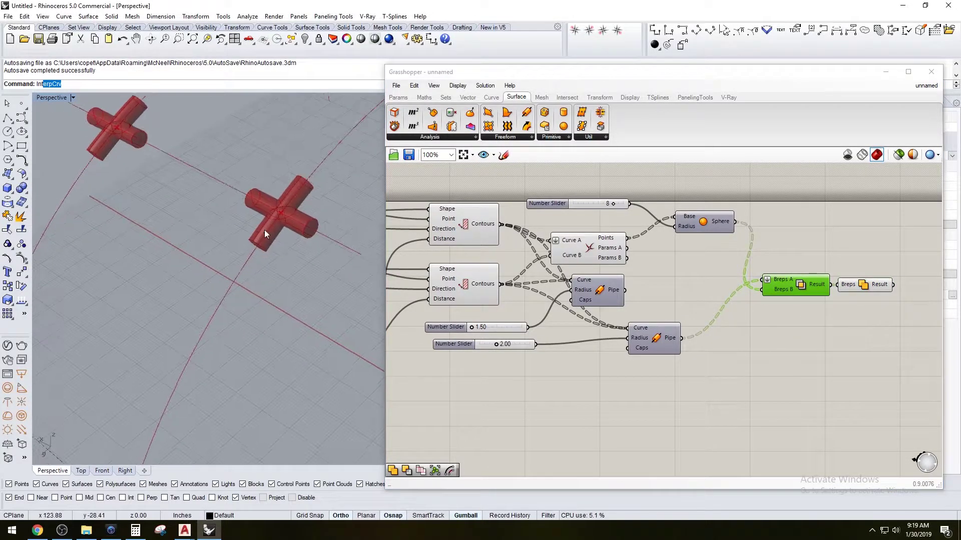
scroll(253, 239, "down", 6)
scroll(217, 357, "up", 8)
right_click_drag(223, 348, 278, 322)
scroll(226, 364, "up", 6)
scroll(270, 315, "down", 8)
Turn on the first Pipe's viewport preview to check the thinner pipes against the joints
left_click(871, 293)
left_click(595, 290)
right_click(595, 290)
left_click(622, 310)
scroll(265, 321, "up", 5)
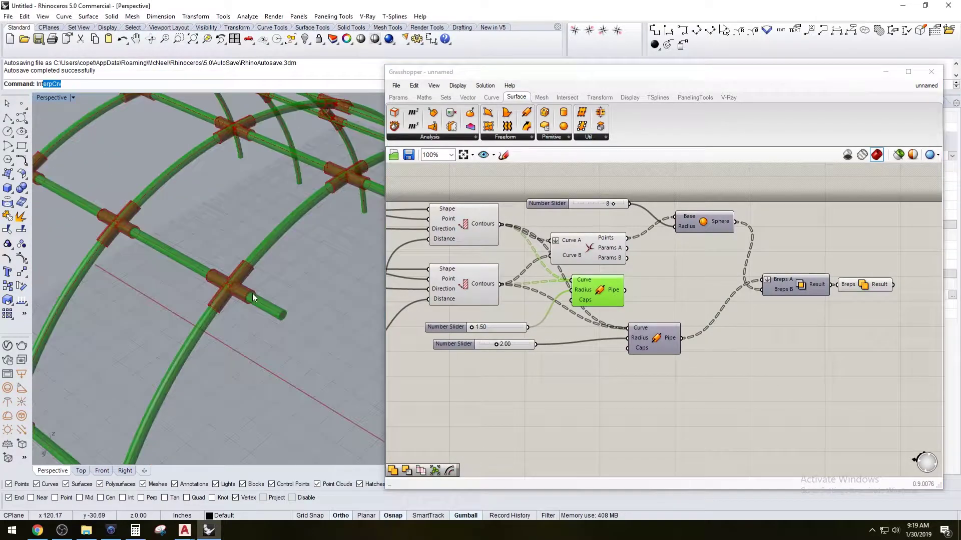
left_click(818, 368)
right_click_drag(249, 311, 248, 283)
scroll(248, 250, "up", 8)
right_click_drag(249, 251, 215, 300)
scroll(230, 289, "down", 7)
Add a Solid Difference component beyond Solid Union
right_click_drag(871, 315, 843, 321)
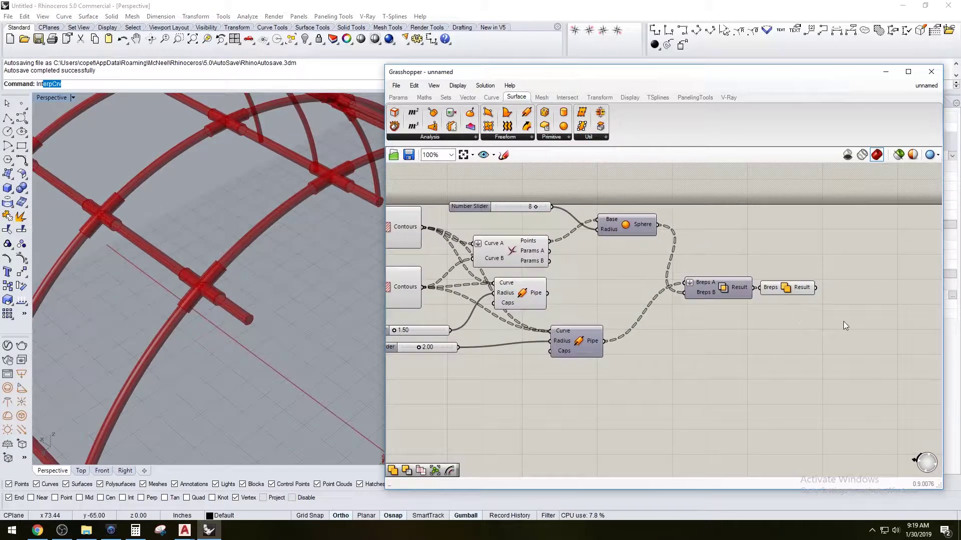
double_click(842, 321)
type("DIF")
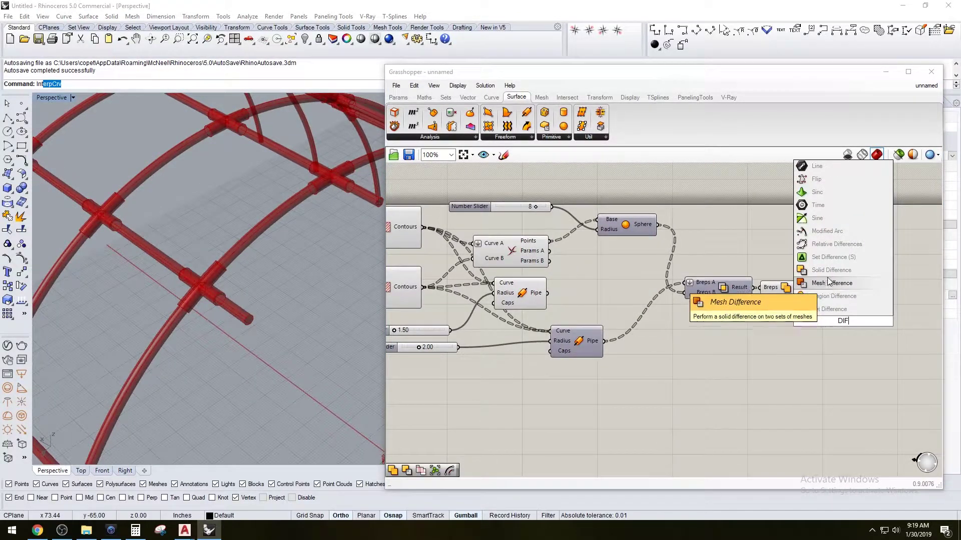
left_click(829, 270)
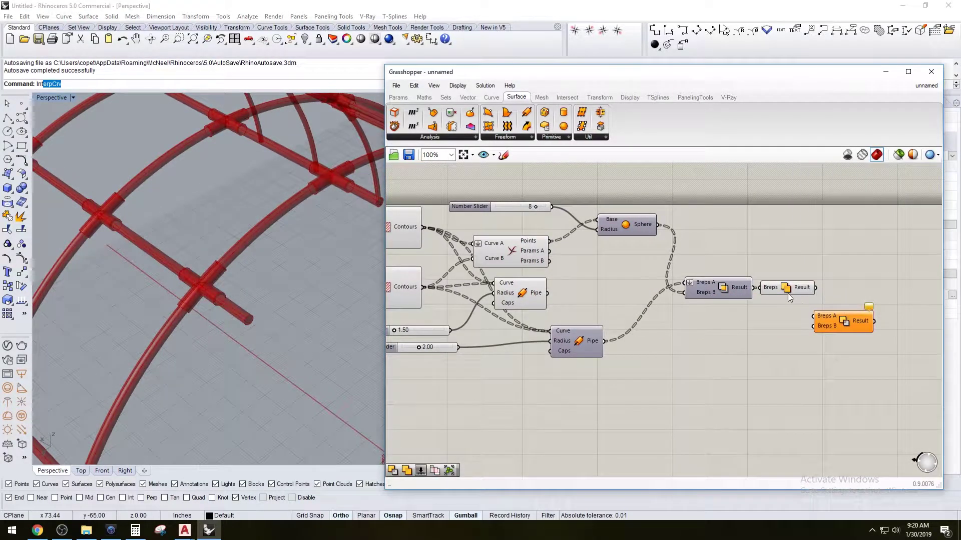
left_click(788, 293)
left_click_drag(837, 318, 877, 308)
Connect Solid Union's Result to Breps A and the first Pipe's output to Breps B of Solid Difference
left_click(790, 289)
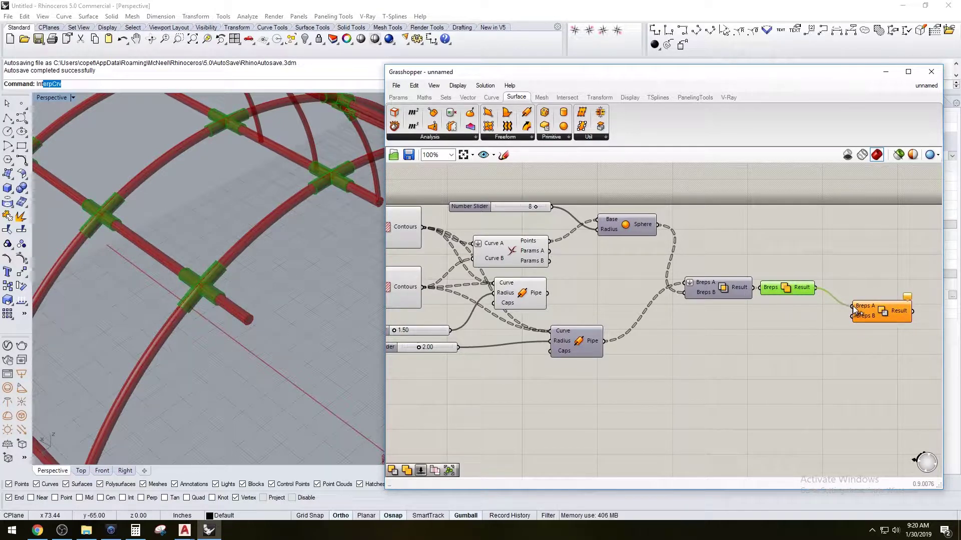
left_click_drag(859, 314, 850, 300)
left_click(794, 289)
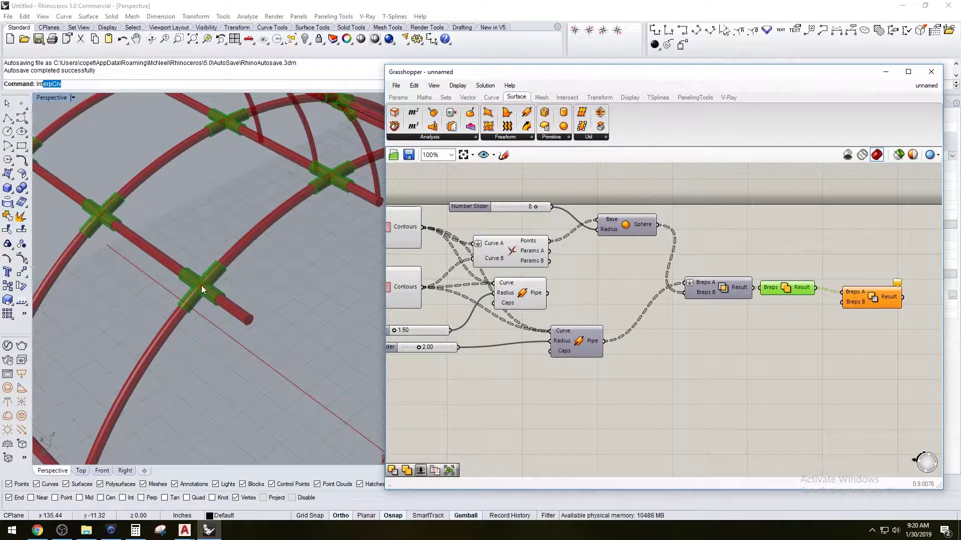
left_click(534, 299)
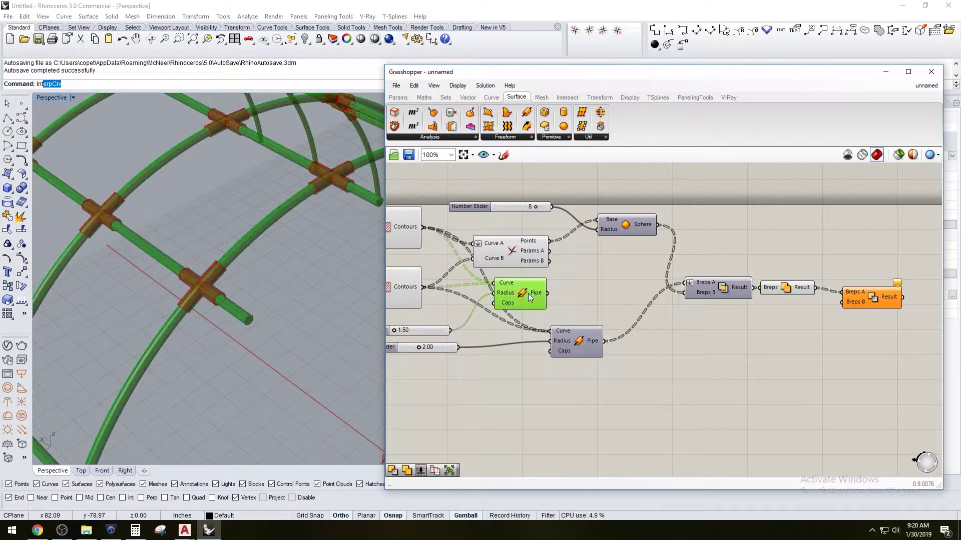
left_click_drag(655, 307, 842, 310)
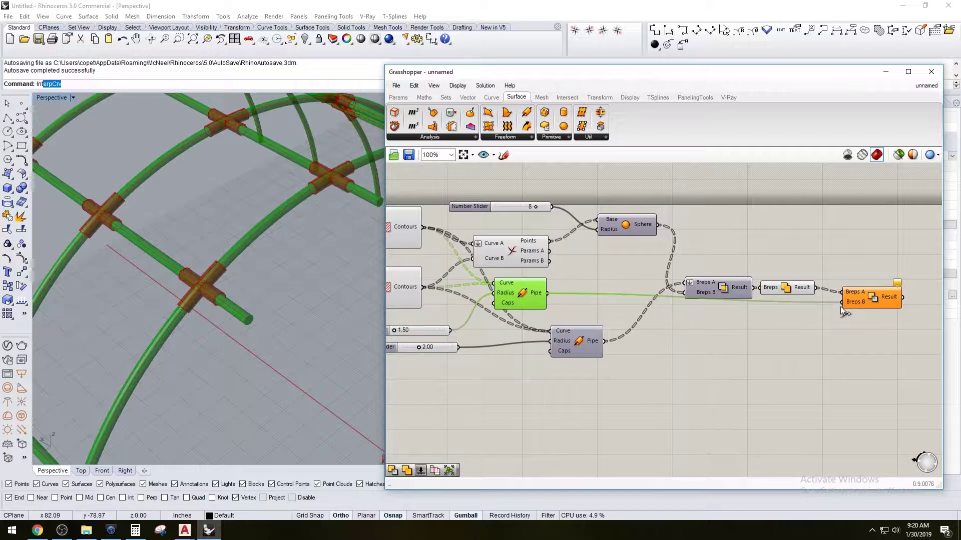
left_click(870, 300)
left_click(791, 353)
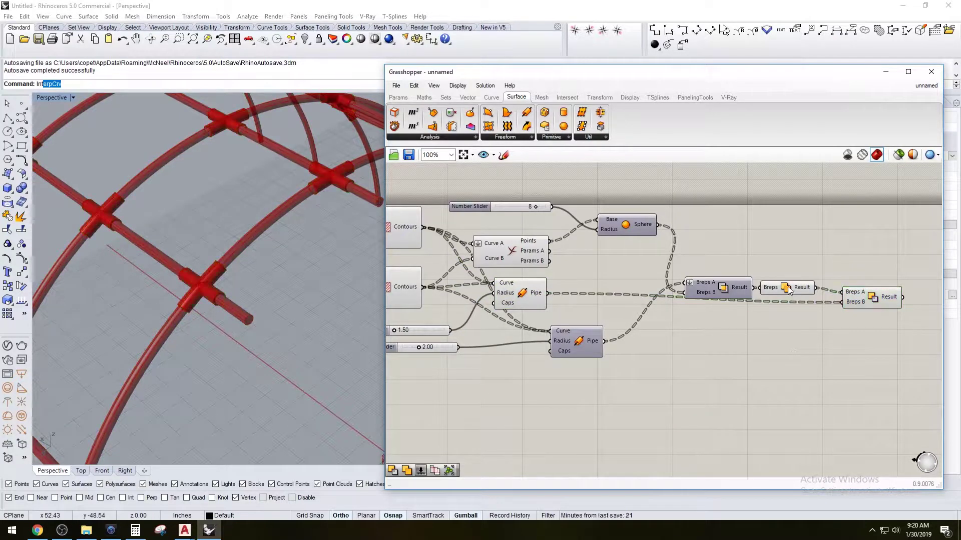
Hide the Solid Union's viewport preview and inspect the Solid Difference result around one joint
right_click(786, 283)
left_click(795, 305)
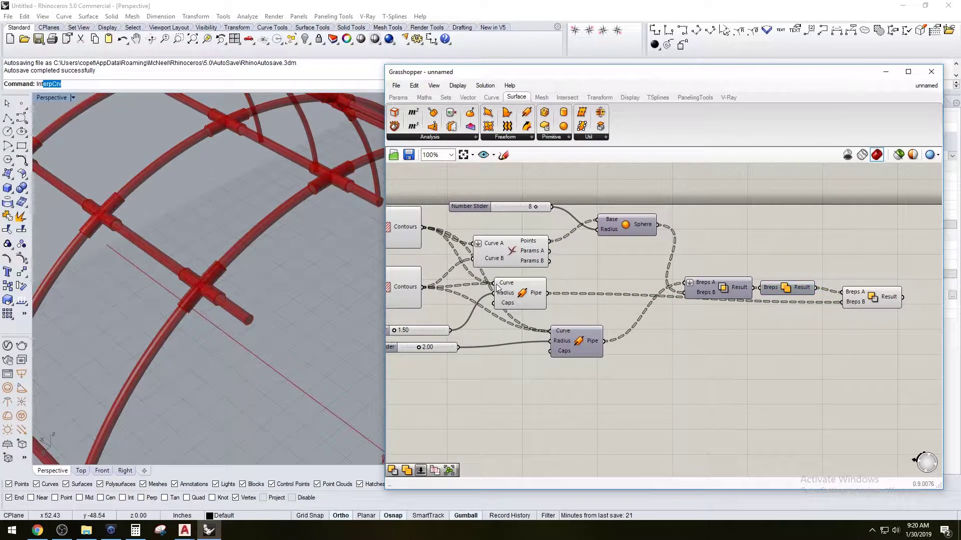
left_click(523, 295)
scroll(200, 292, "up", 5)
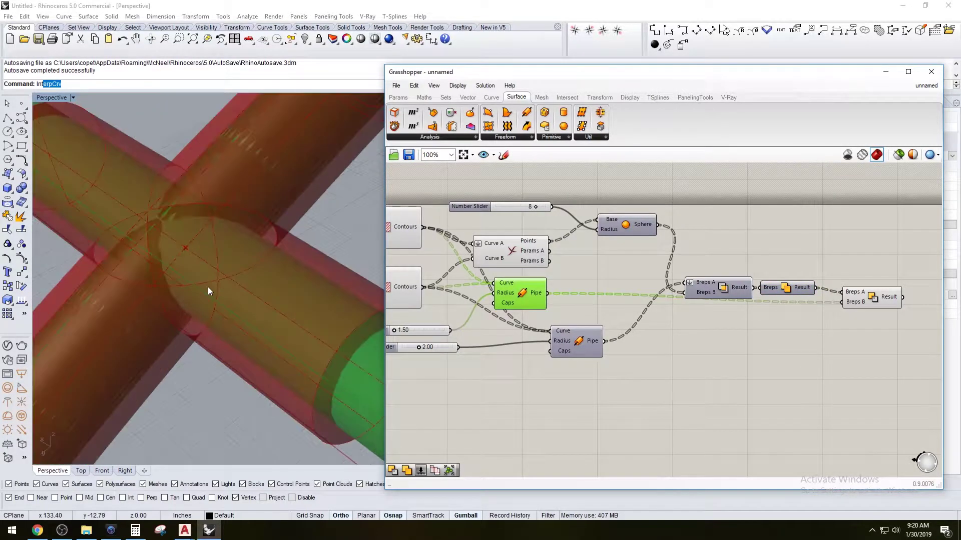
scroll(208, 287, "down", 3)
left_click(870, 318)
left_click(860, 300)
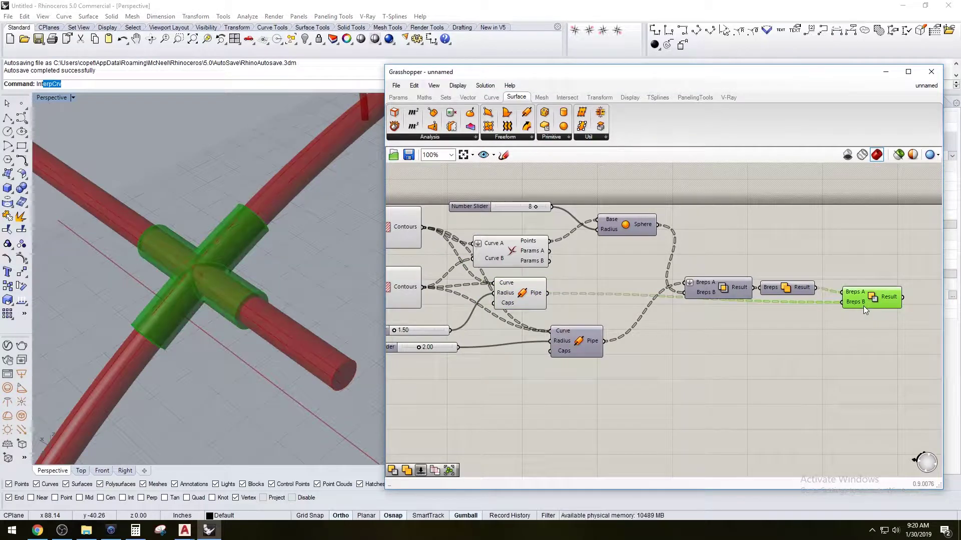
scroll(231, 322, "up", 6)
scroll(236, 317, "down", 4)
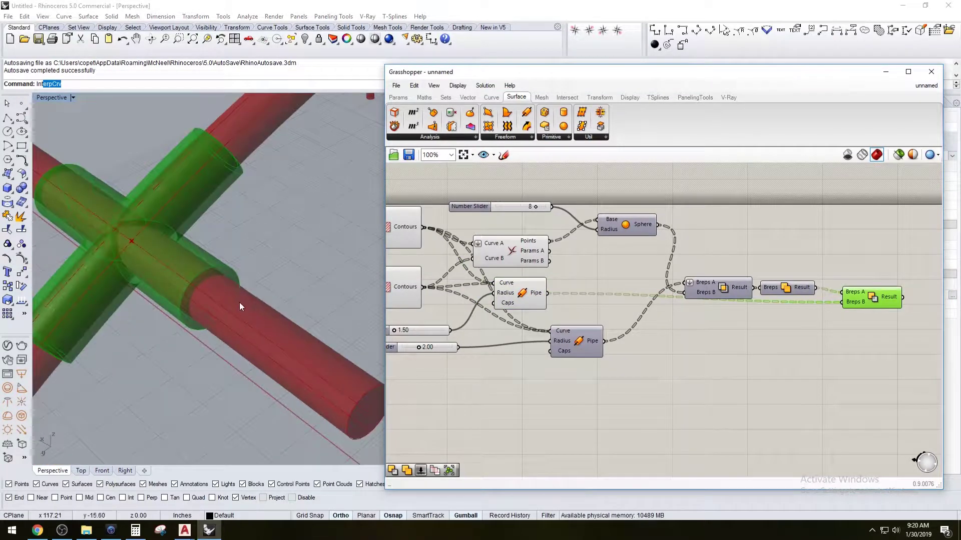
Try flattening the Breps A input of Solid Difference and check the joints
right_click(852, 294)
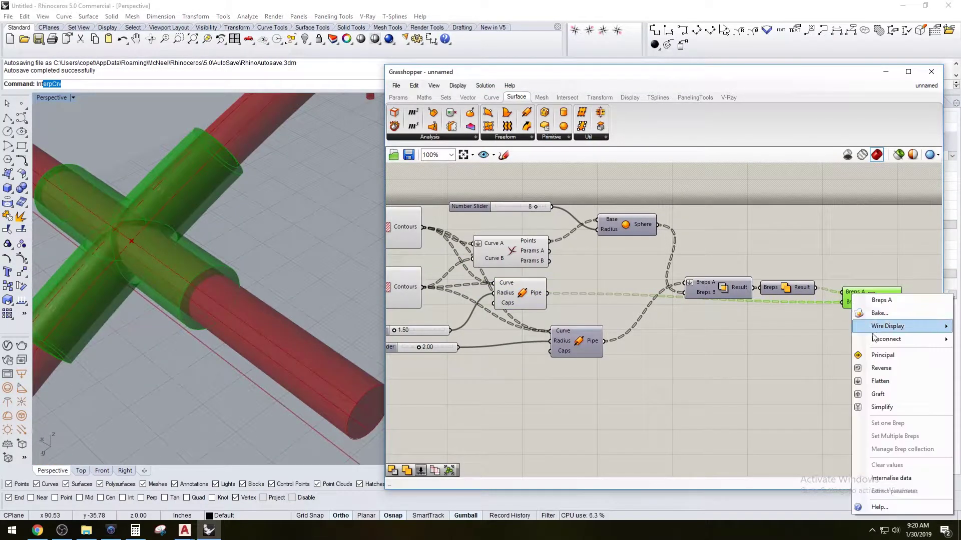
left_click(878, 380)
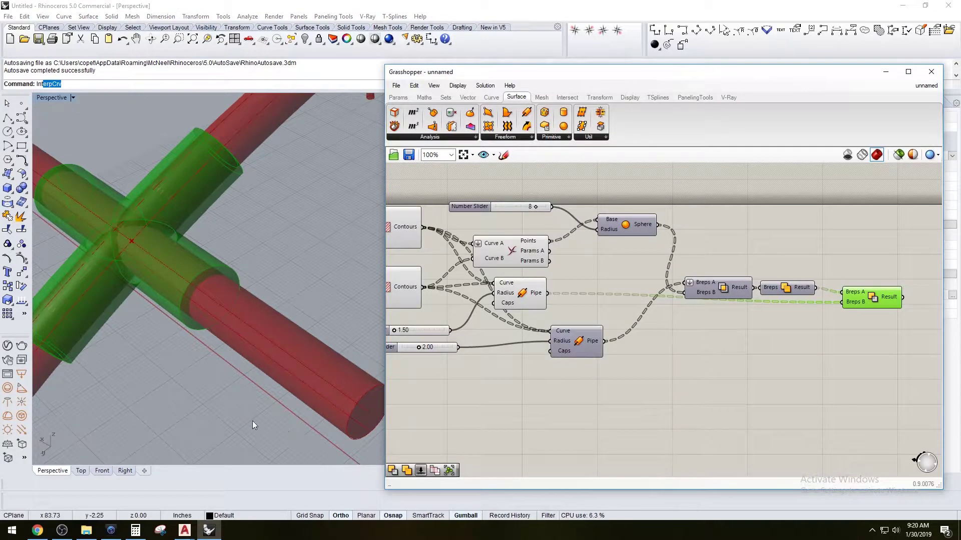
scroll(252, 421, "down", 5)
scroll(326, 270, "down", 4)
right_click_drag(326, 270, 295, 283)
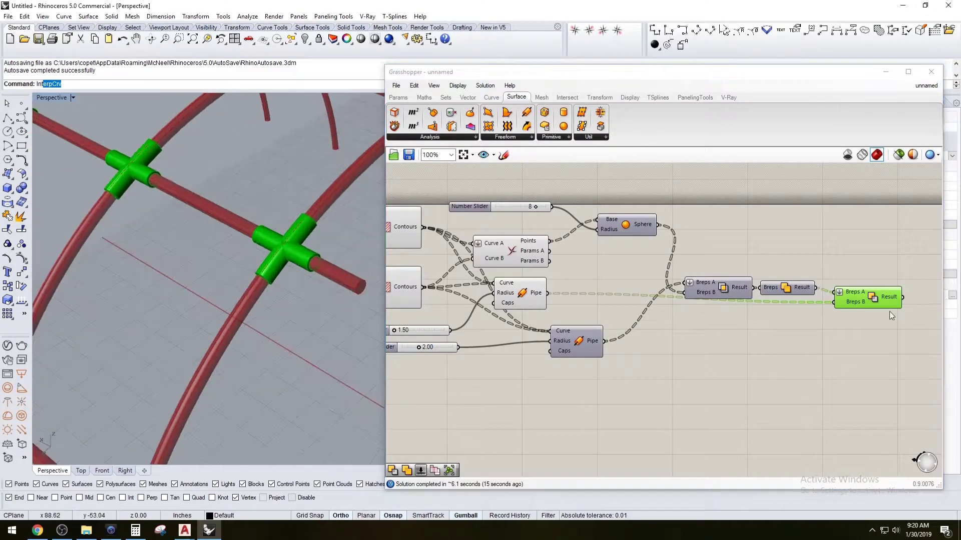
Remove the flattening from Solid Difference's Breps A and flatten its Breps B input instead
scroll(852, 298, "up", 2)
right_click(844, 295)
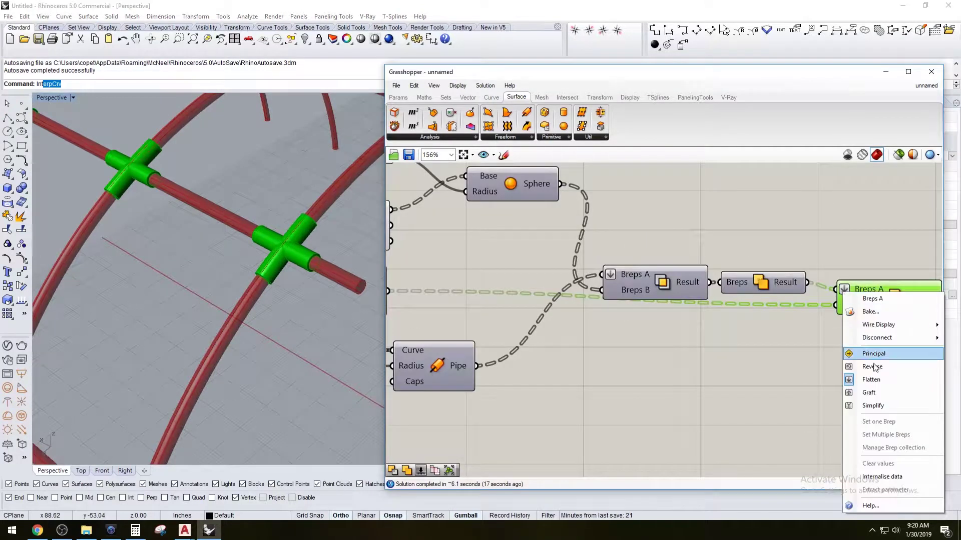
left_click(867, 390)
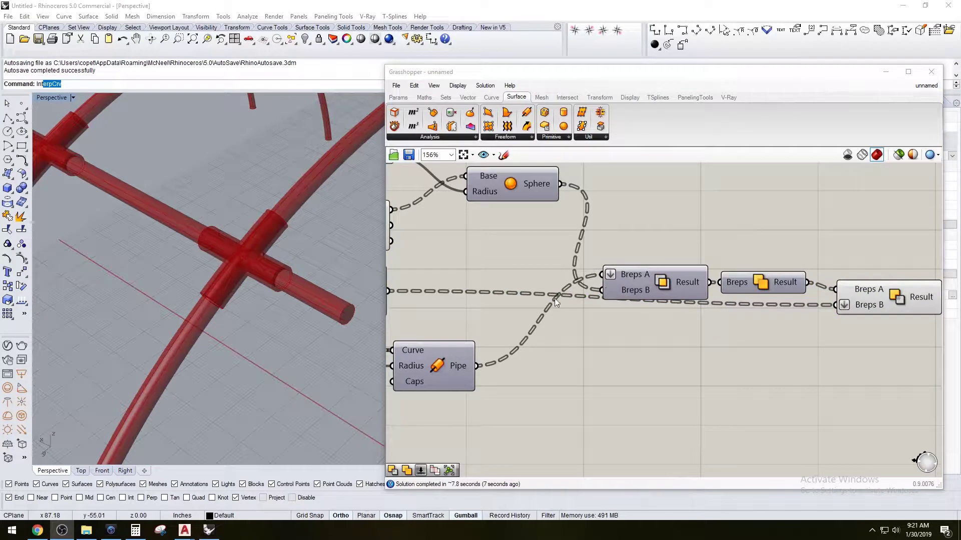
Highlight the Solid Difference result to inspect a joint up close, and move the component slightly down and closer to Solid Union
right_click_drag(240, 300, 345, 240)
right_click_drag(758, 238, 755, 240)
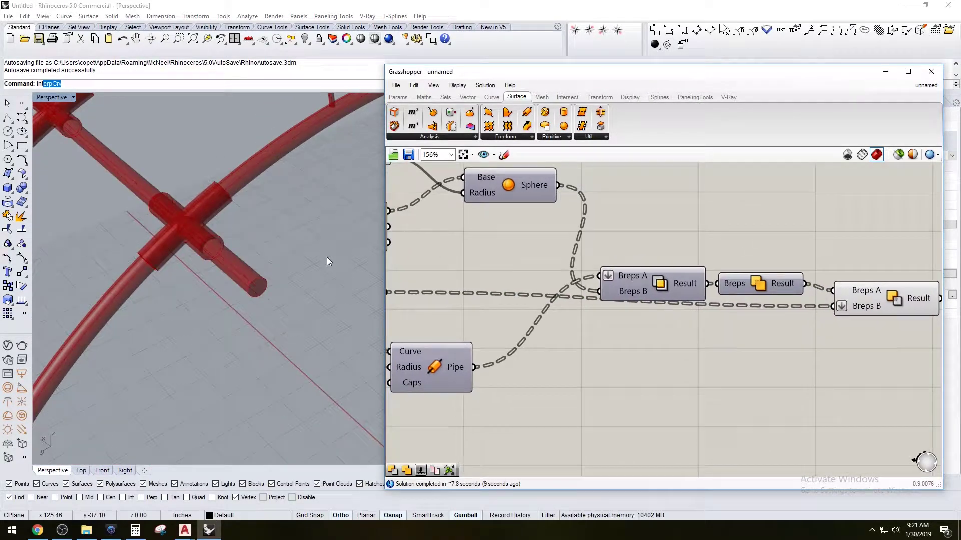
left_click(890, 306)
right_click_drag(196, 250, 259, 271)
scroll(259, 271, "up", 3)
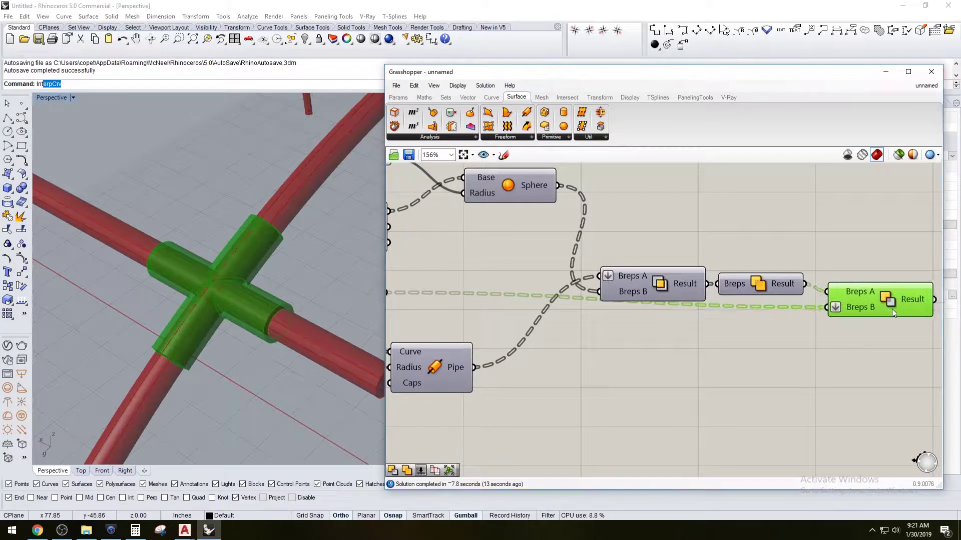
left_click_drag(853, 309, 842, 319)
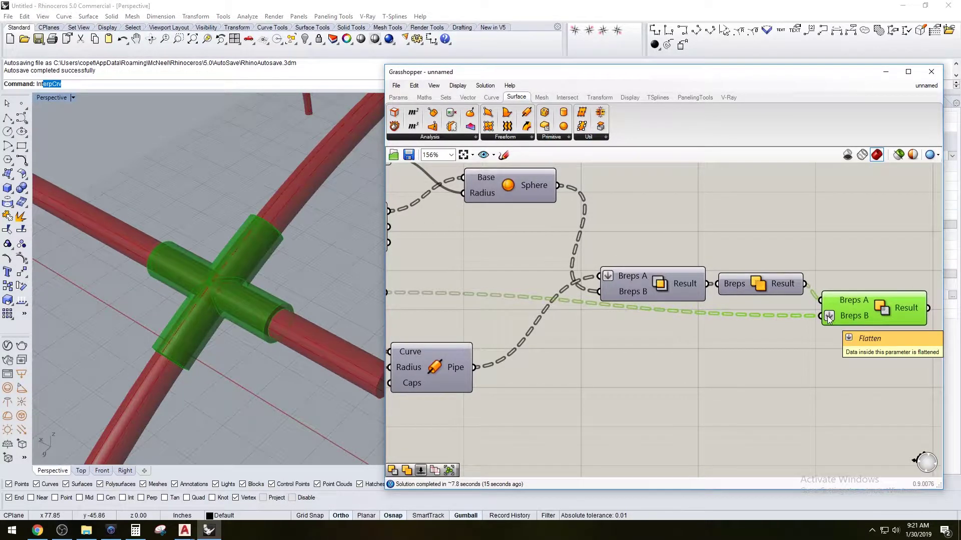
Examine the whole piped frame and the definition upstream, from the joint components back to the contours
left_click(839, 253)
scroll(194, 260, "down", 10)
right_click_drag(198, 259, 303, 258)
left_click(689, 369)
scroll(147, 249, "down", 4)
right_click_drag(147, 250, 341, 265)
scroll(500, 259, "down", 2)
right_click_drag(528, 260, 786, 285)
scroll(665, 302, "down", 1)
right_click_drag(663, 301, 732, 290)
scroll(531, 283, "up", 4)
scroll(533, 281, "down", 3)
right_click_drag(534, 281, 481, 254)
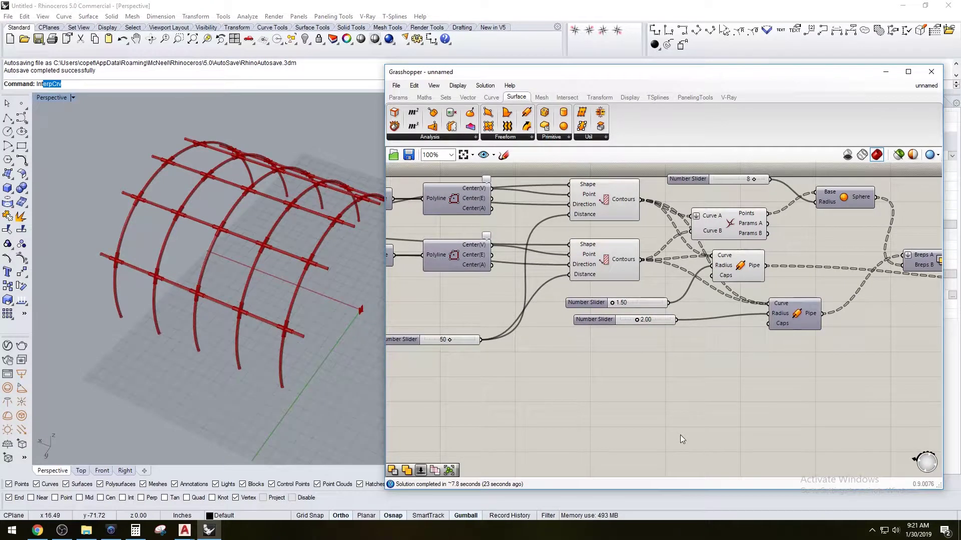
double_click(680, 434)
type("BE")
key("BackSpace")
type("RE")
key("Escape")
type("IntDE")
key("Escape")
double_click(675, 401)
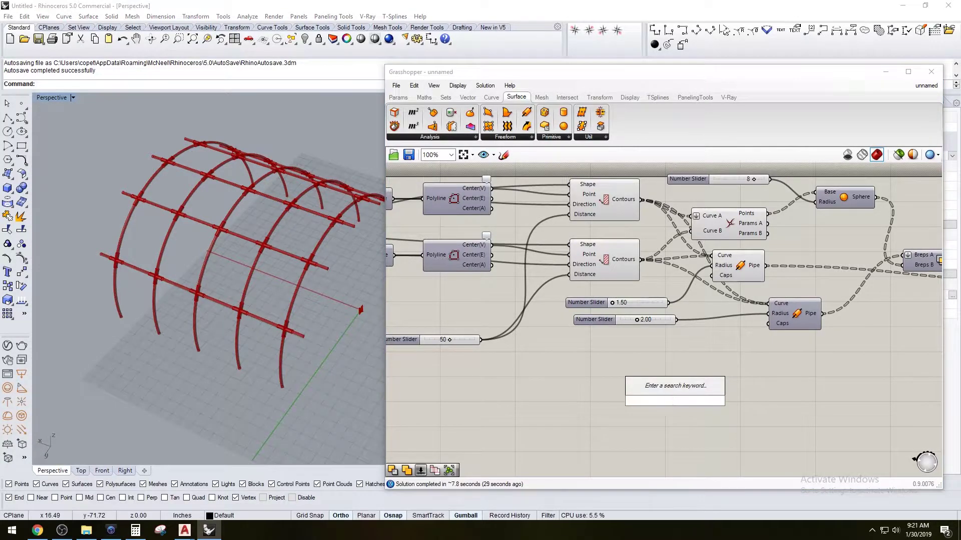
type("DECO")
left_click(659, 364)
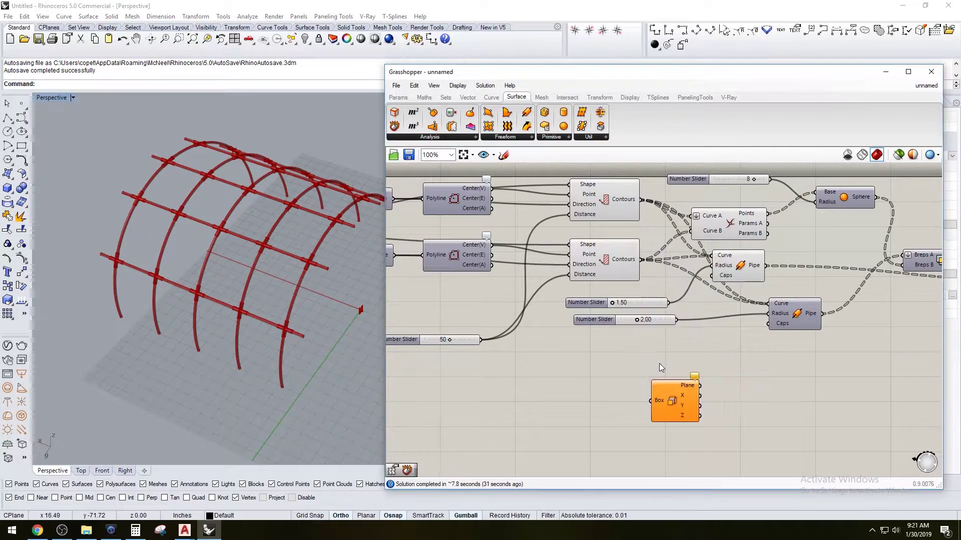
key("Delete")
Add a Deconstruct Brep component and feed its Brep input from the geometry parameter that follows the extrusion
double_click(666, 392)
type("DECO")
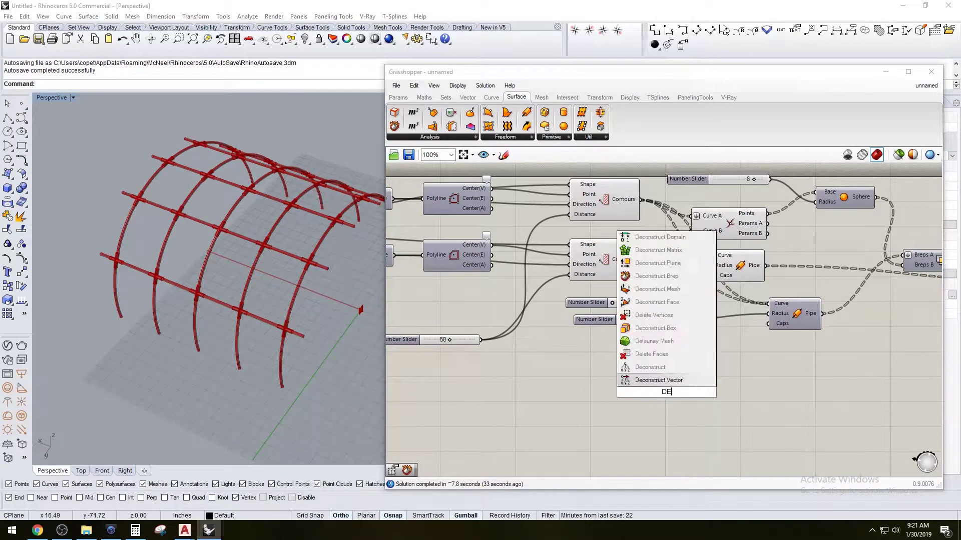
left_click(603, 367)
scroll(595, 385, "down", 1)
right_click_drag(543, 362, 588, 360)
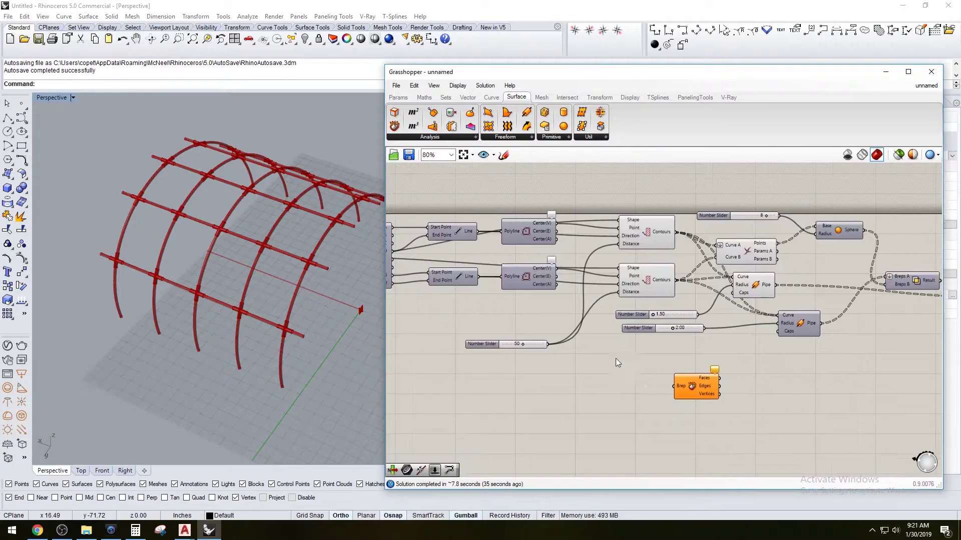
right_click_drag(545, 384, 695, 362)
scroll(694, 363, "down", 2)
scroll(536, 291, "up", 1)
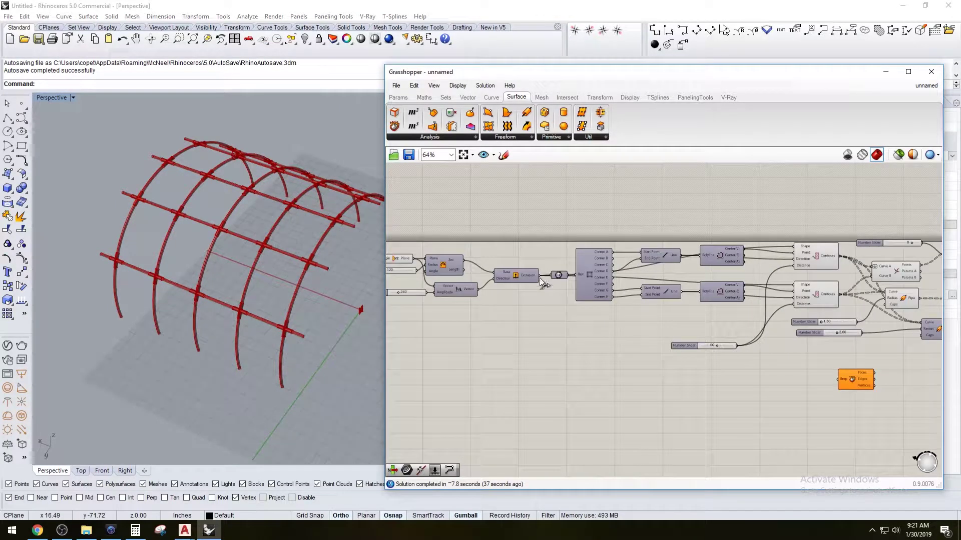
left_click_drag(735, 396, 838, 379)
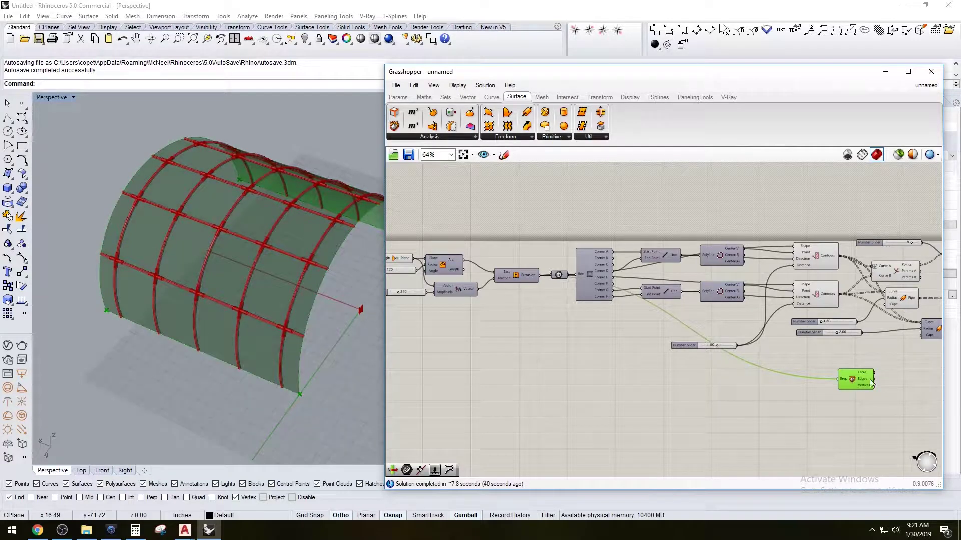
Hide Deconstruct Brep's viewport preview and move the component directly beneath the Box Corners component
scroll(773, 373, "up", 2)
right_click(683, 370)
left_click(710, 389)
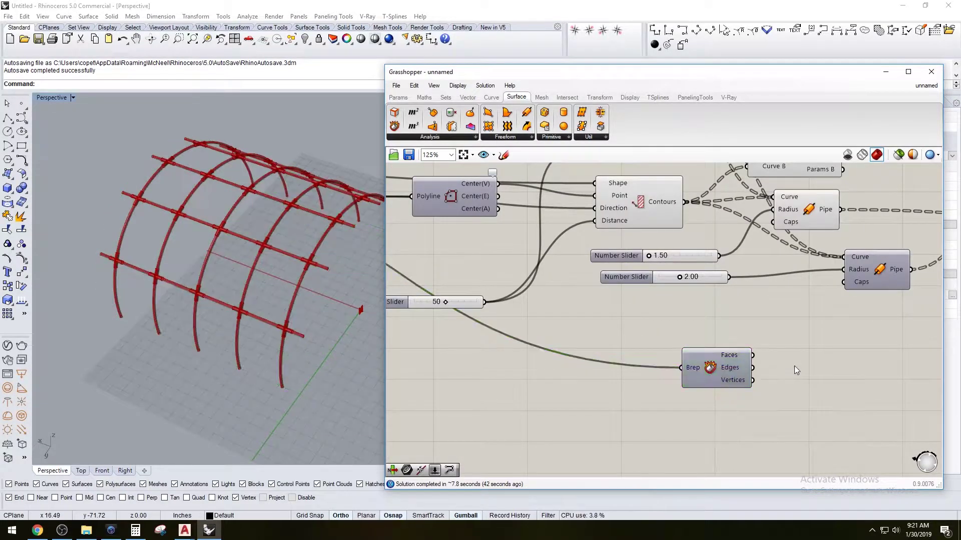
scroll(690, 368, "up", 1)
scroll(692, 367, "down", 1)
left_click_drag(668, 371, 517, 384)
scroll(555, 387, "down", 2)
right_click_drag(563, 387, 758, 414)
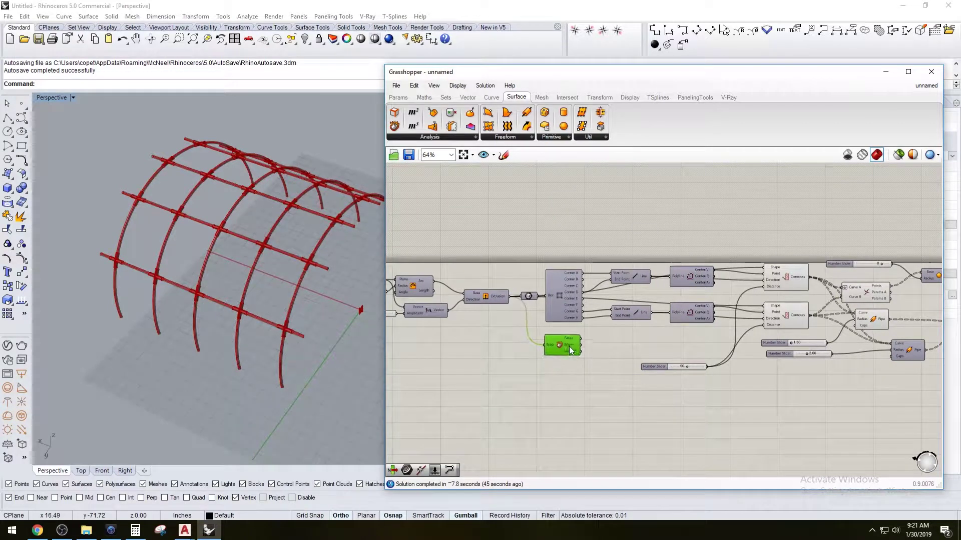
left_click(596, 382)
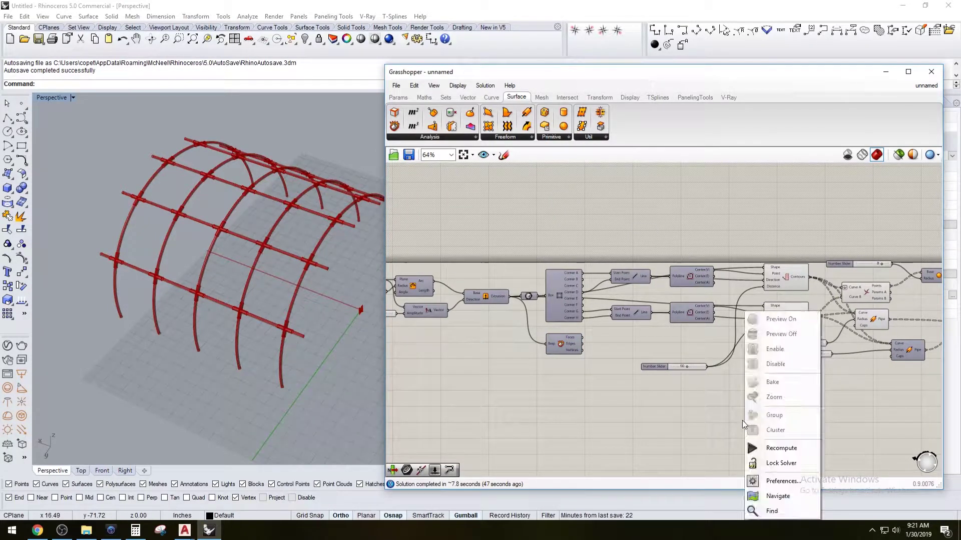
Add a third Pipe component beneath the existing ones and connect Deconstruct Brep's Edges to its Curve input
scroll(742, 424, "up", 1)
double_click(794, 396)
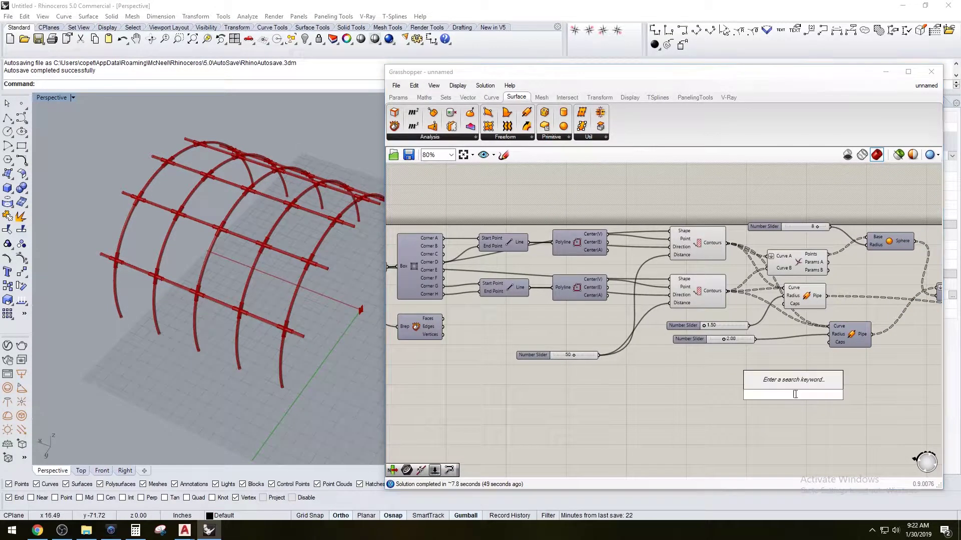
type("pipe")
left_click(778, 385)
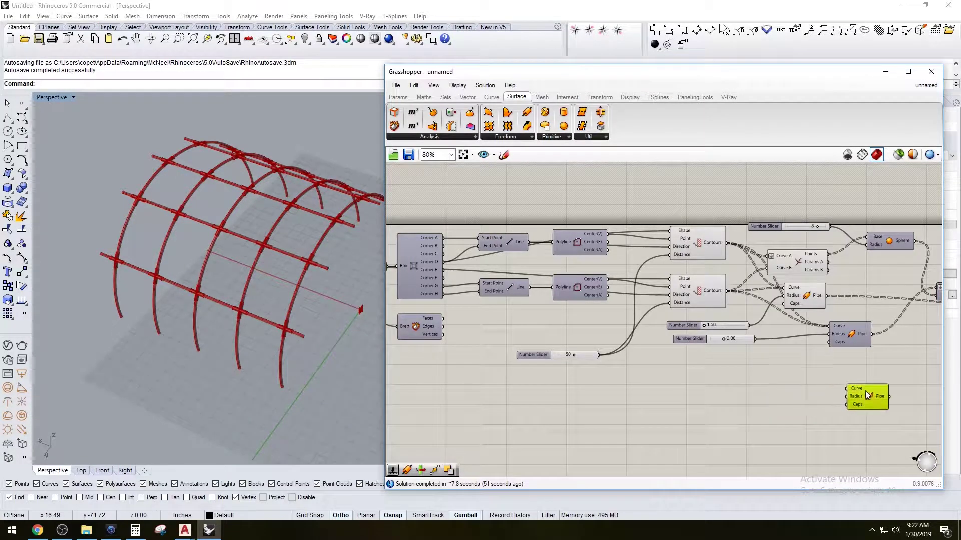
left_click_drag(443, 326, 861, 382)
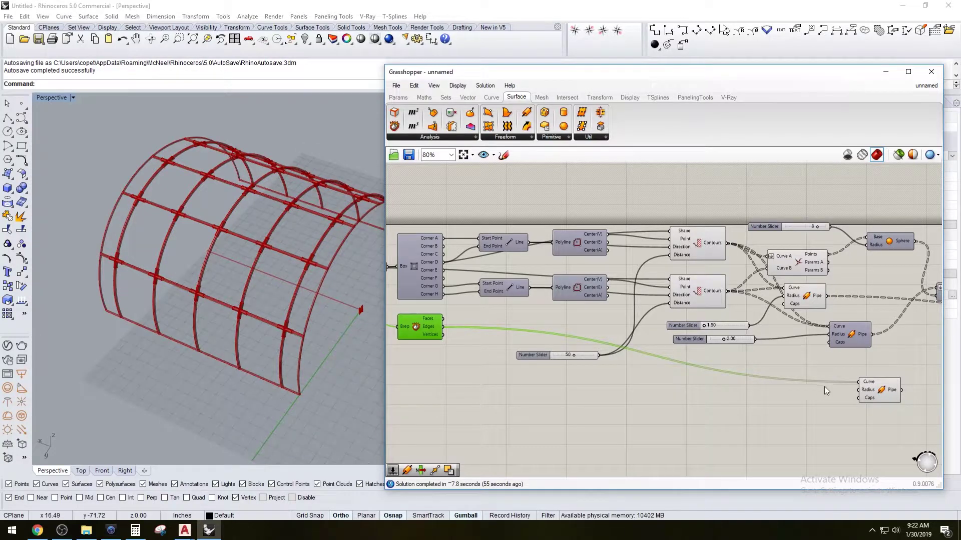
scroll(830, 389, "up", 3)
left_click(908, 397)
right_click_drag(909, 397, 751, 393)
left_click_drag(749, 388, 693, 362)
Connect the 2.00 number slider to the Radius input of the edge Pipe
left_click(524, 381)
scroll(251, 330, "up", 4)
right_click_drag(273, 336, 292, 318)
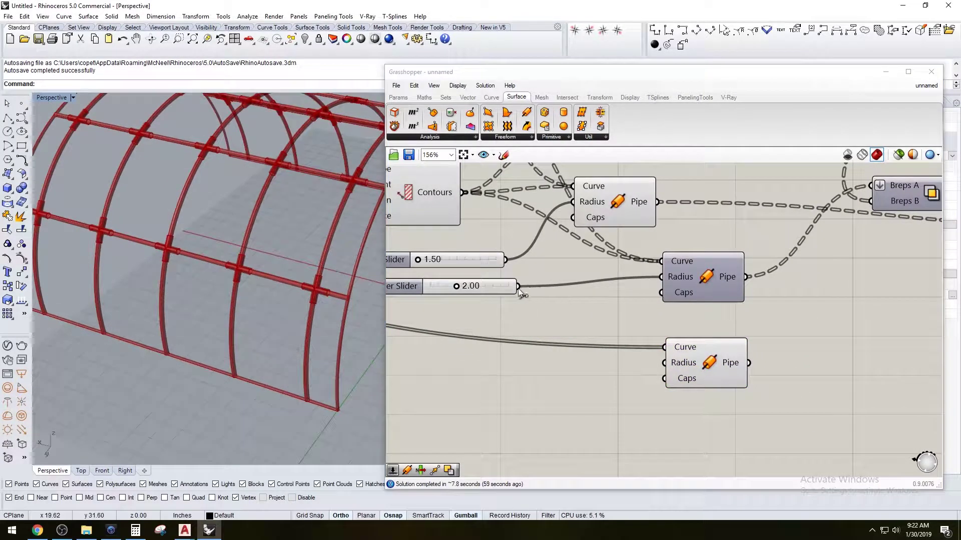
right_click_drag(515, 287, 578, 290)
left_click_drag(581, 290, 748, 368)
left_click(766, 380)
scroll(766, 381, "up", 3)
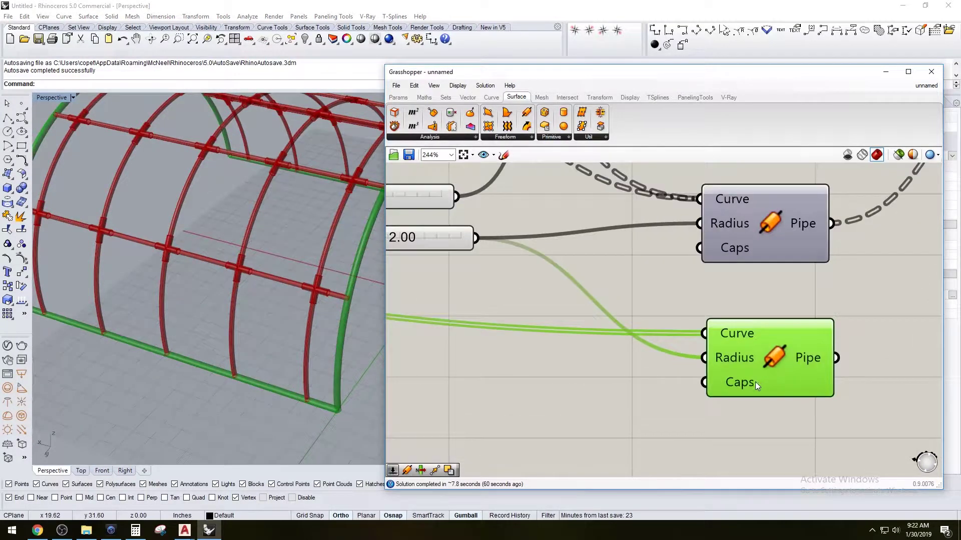
right_click(737, 353)
left_click(671, 433)
scroll(650, 425, "down", 5)
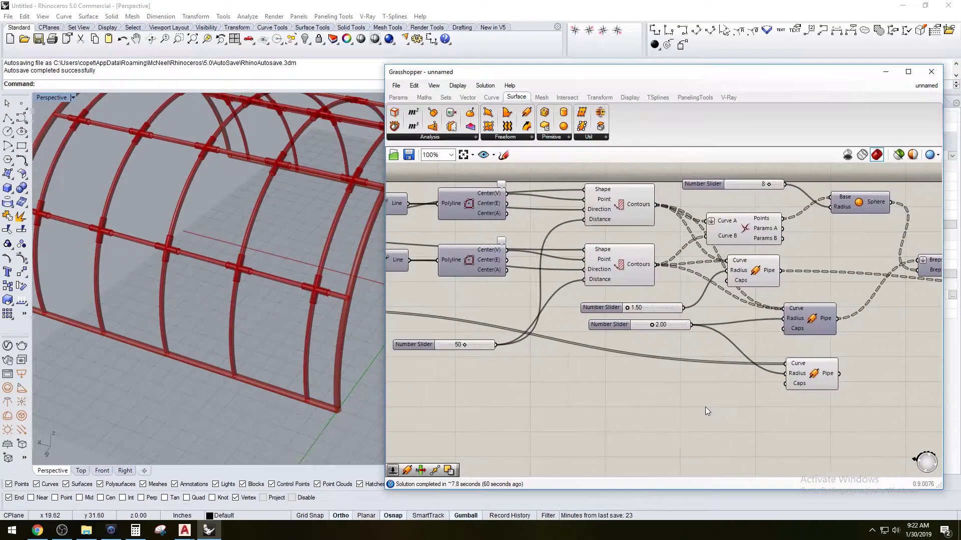
Try to join the surface edges with a Join Curves component placed between Deconstruct Brep's Edges and the edge Pipe's Curve input
double_click(704, 407)
type("join")
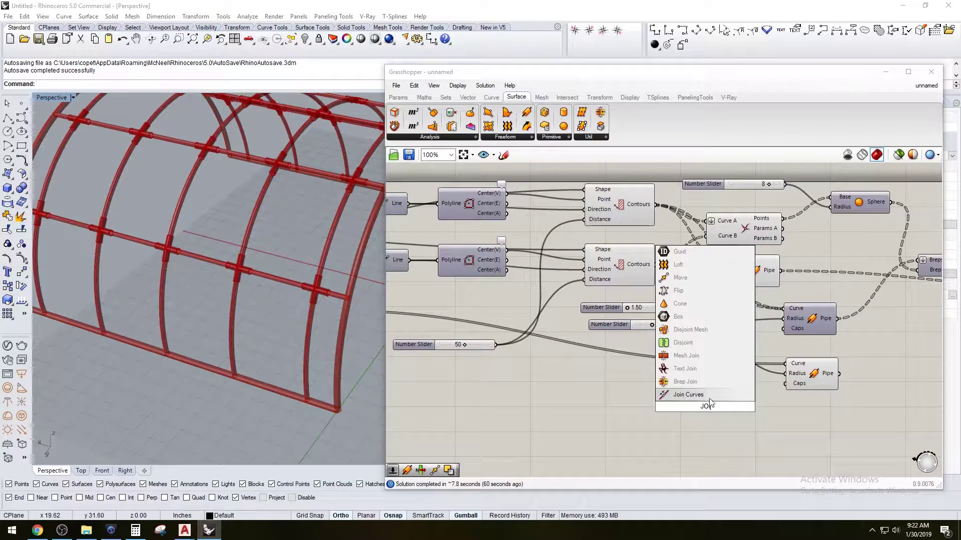
left_click(703, 396)
scroll(630, 401, "down", 1)
right_click_drag(626, 403, 758, 408)
left_click_drag(766, 386, 811, 394)
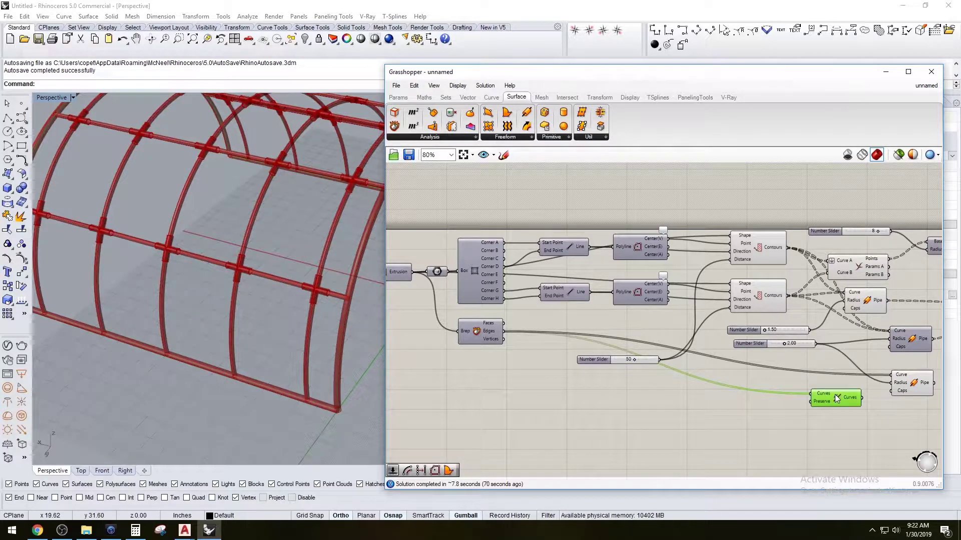
left_click_drag(890, 374, 892, 375)
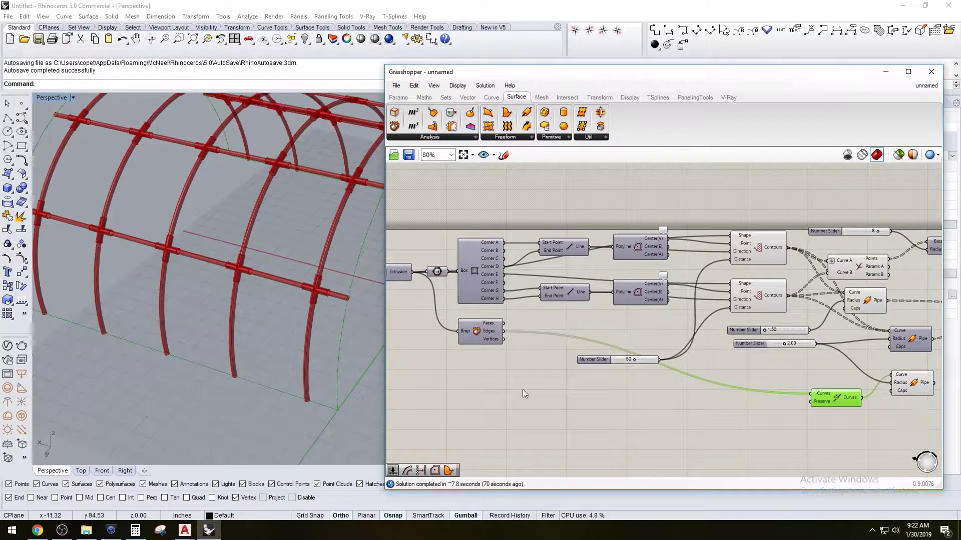
Try flattening and grafting the edge Pipe's Curve input, and switch both off again
scroll(792, 389, "up", 2)
right_click(820, 358)
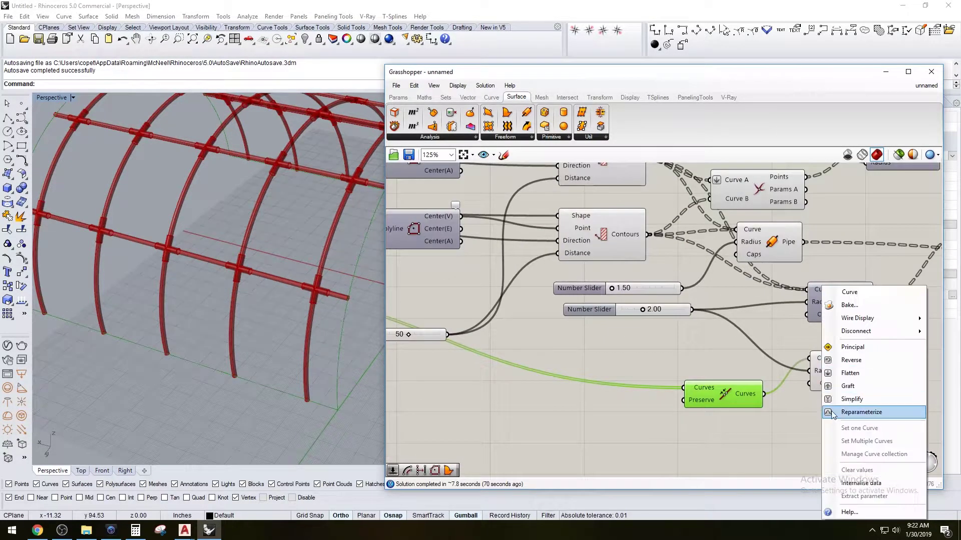
left_click(844, 375)
right_click(804, 358)
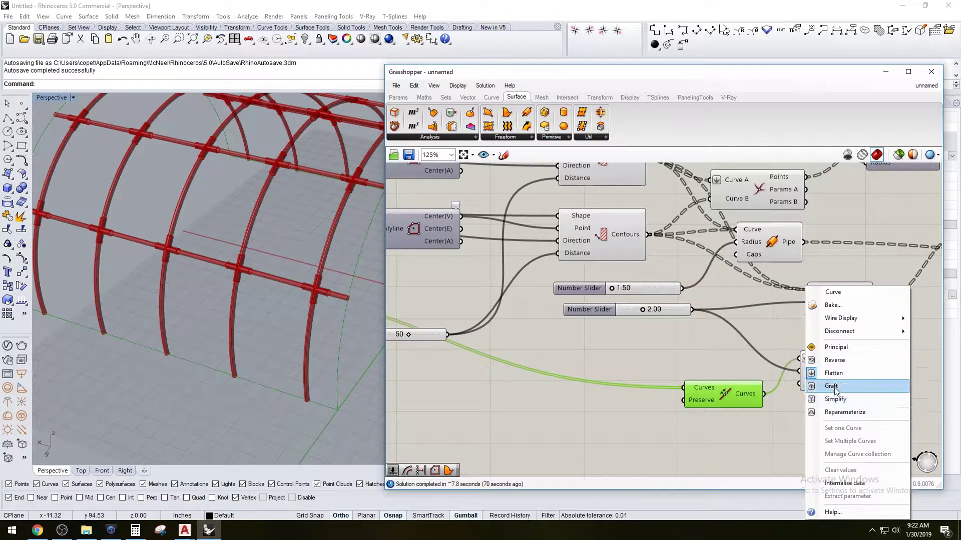
left_click(823, 385)
right_click(806, 360)
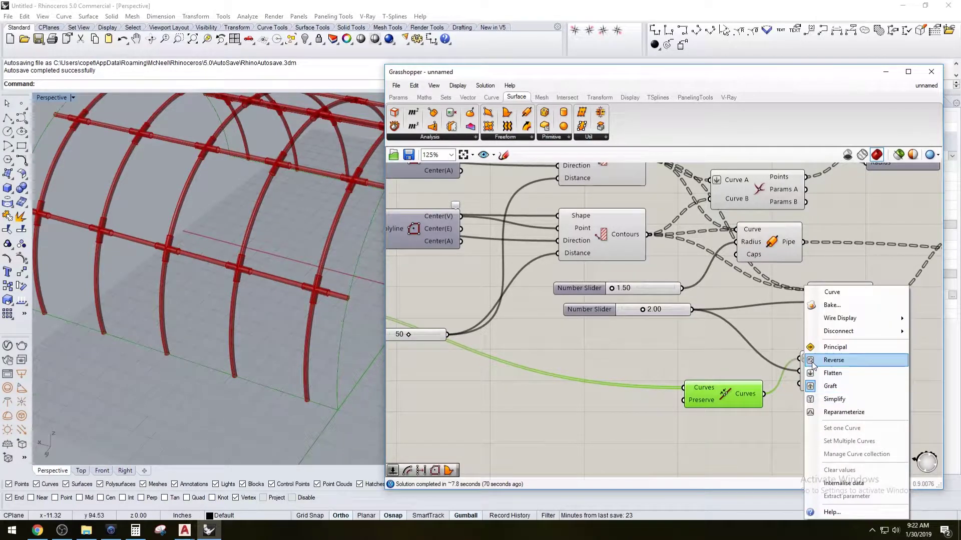
left_click(811, 387)
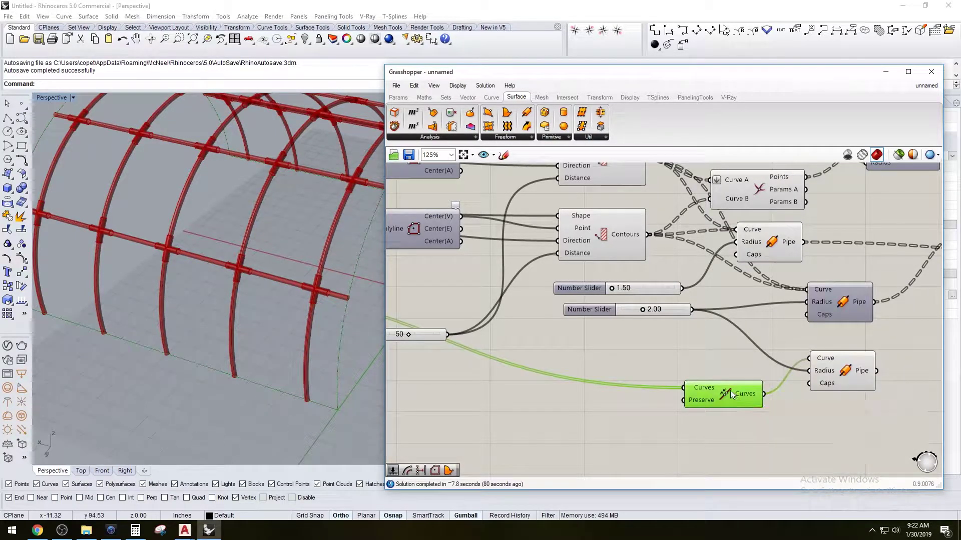
Delete the Join Curves component and reconnect Deconstruct Brep's Edges directly to the edge Pipe's Curve input
scroll(728, 389, "down", 2)
key("Delete")
scroll(720, 394, "up", 1)
right_click_drag(415, 361, 566, 352)
scroll(567, 353, "down", 1)
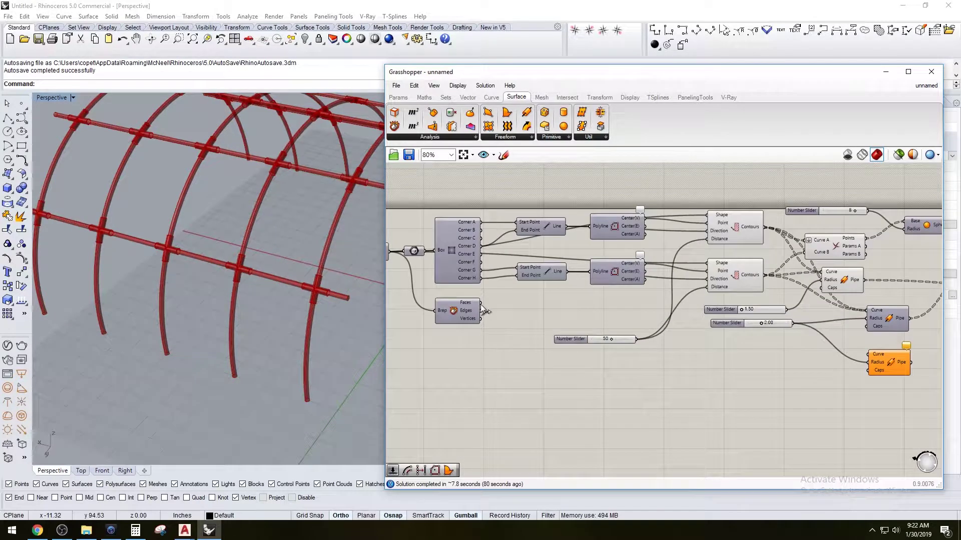
left_click_drag(527, 325, 868, 354)
scroll(885, 378, "up", 3)
right_click(865, 361)
left_click(905, 451)
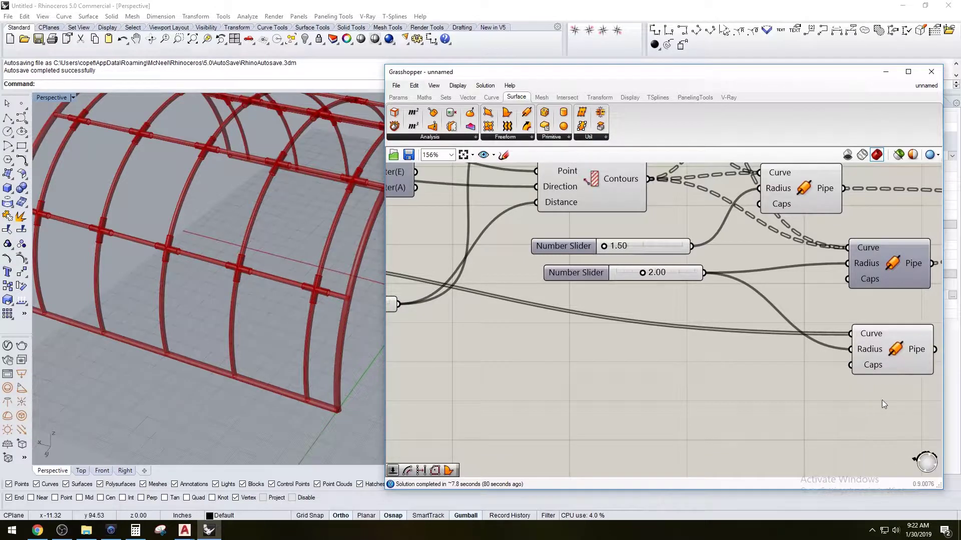
Examine where the contour pipes run into the edge pipes, highlighting the edge Pipe and the thinner contour Pipe in turn
right_click_drag(313, 368, 305, 277)
scroll(283, 279, "up", 8)
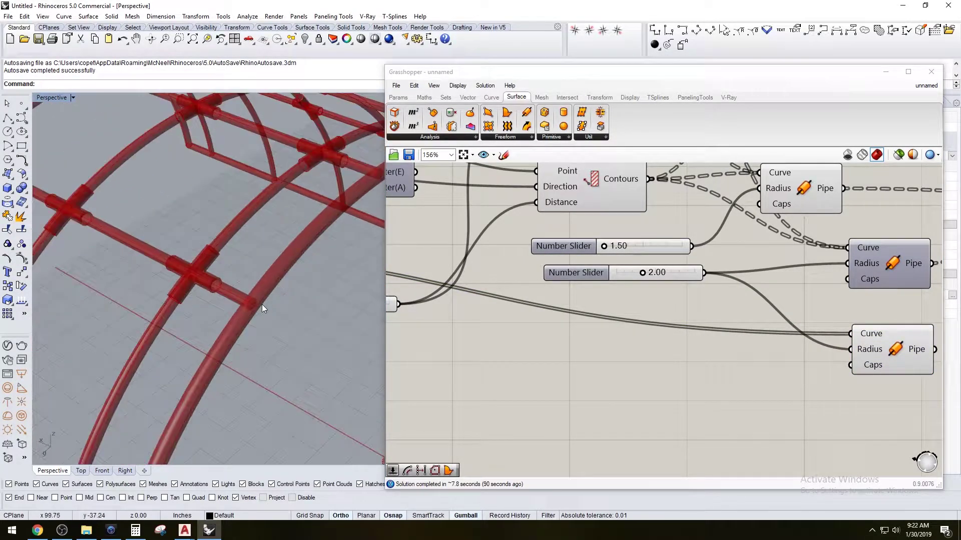
right_click_drag(262, 305, 276, 343)
scroll(306, 316, "down", 8)
scroll(287, 323, "up", 5)
right_click_drag(691, 386, 567, 377)
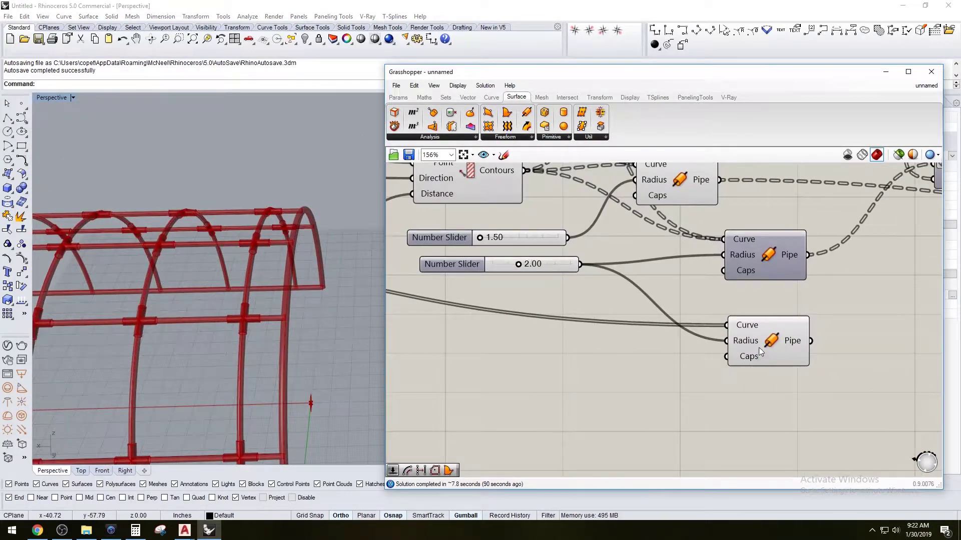
left_click(758, 347)
right_click_drag(851, 385, 777, 365)
scroll(777, 366, "down", 4)
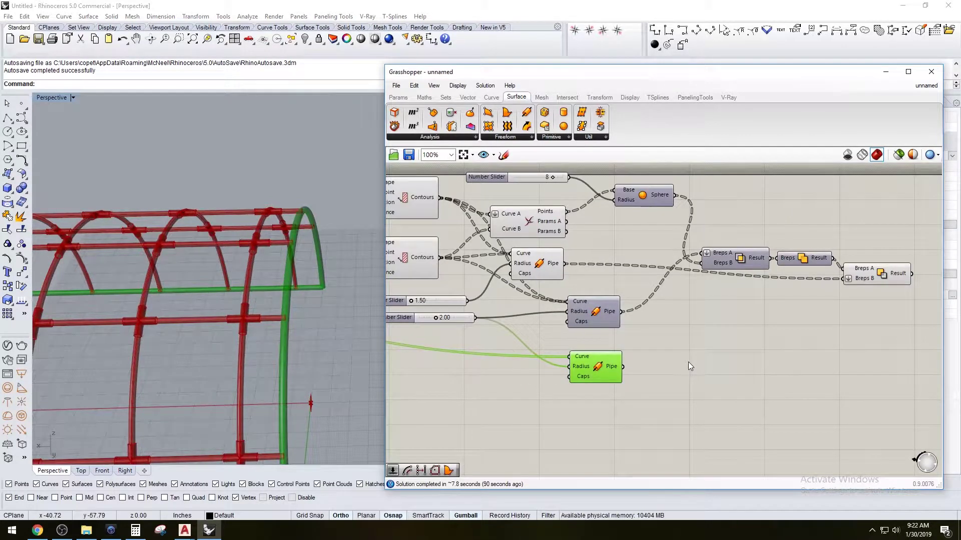
right_click_drag(688, 362, 752, 332)
right_click_drag(232, 395, 184, 357)
scroll(160, 349, "up", 6)
scroll(160, 347, "up", 2)
scroll(162, 343, "down", 8)
left_click(776, 351)
right_click_drag(775, 351, 675, 406)
left_click(499, 289)
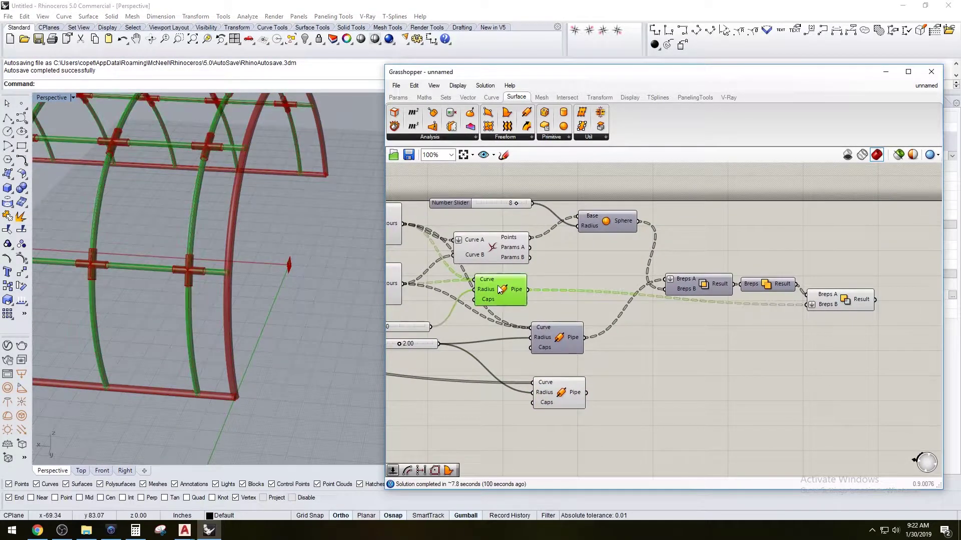
Add a second Solid Difference with the thinner contour Pipe as Breps A and the edge Pipe as Breps B
double_click(789, 382)
type("DIV")
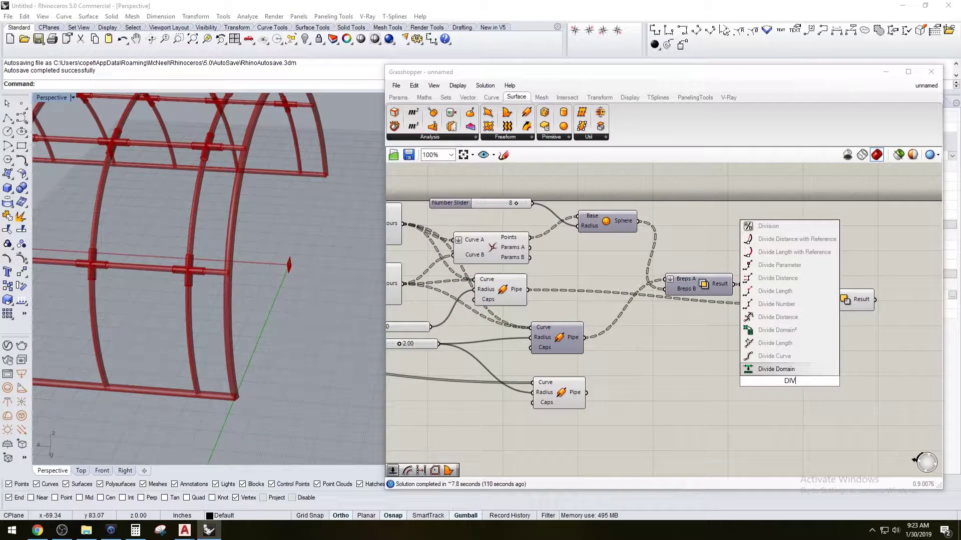
key("BackSpace")
type("F")
key("Return")
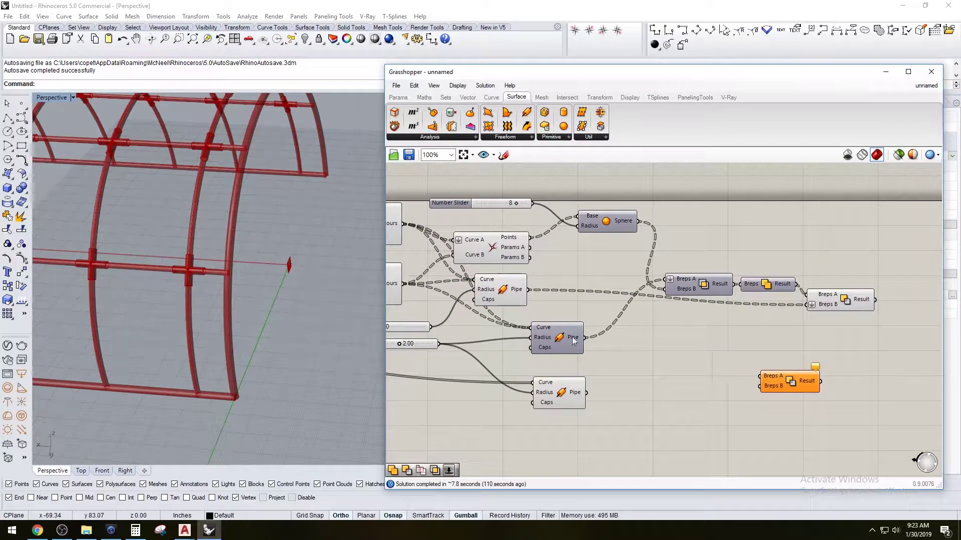
left_click(520, 291)
left_click_drag(526, 289, 756, 375)
left_click_drag(587, 394, 768, 386)
left_click(740, 406)
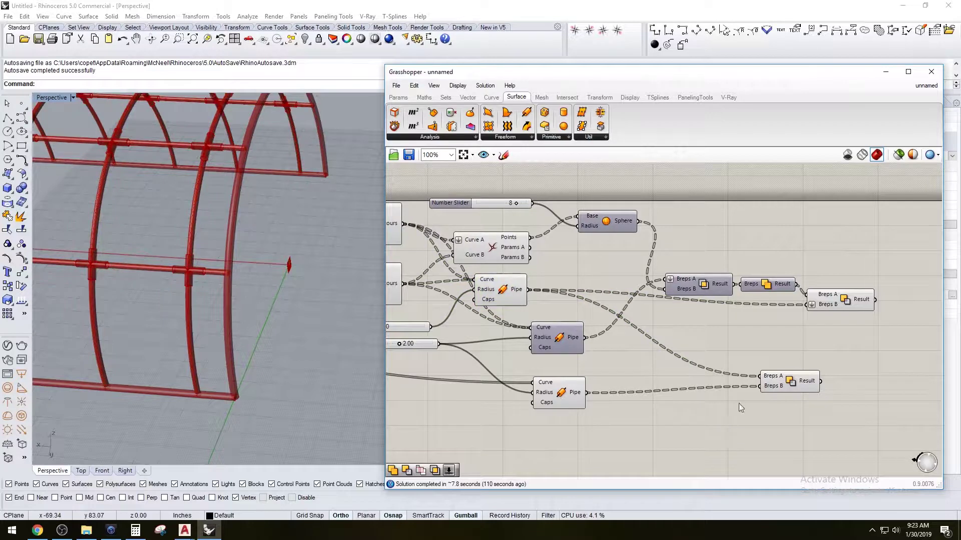
Inspect the new Solid Difference where a contour pipe meets an edge pipe, and flatten its Breps B input
left_click(763, 380)
scroll(197, 396, "up", 10)
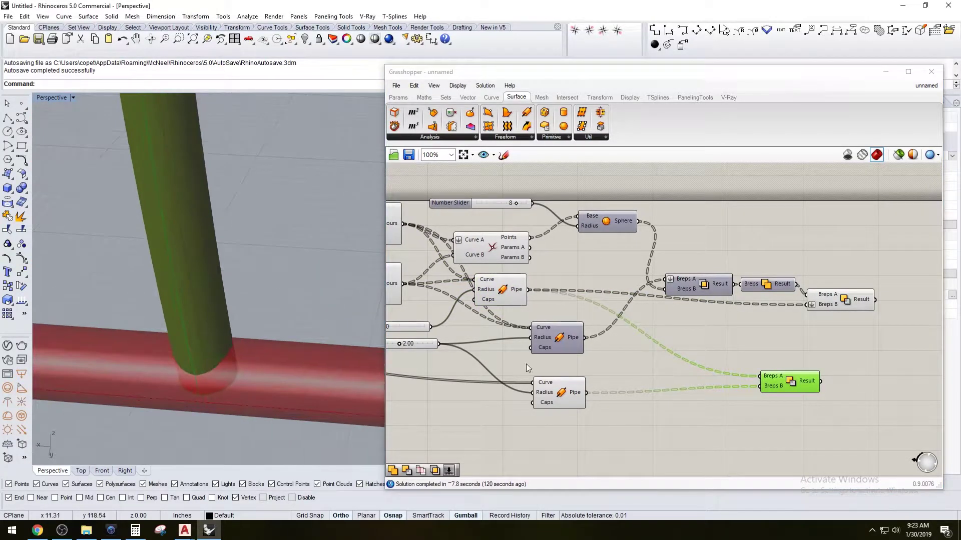
right_click(772, 385)
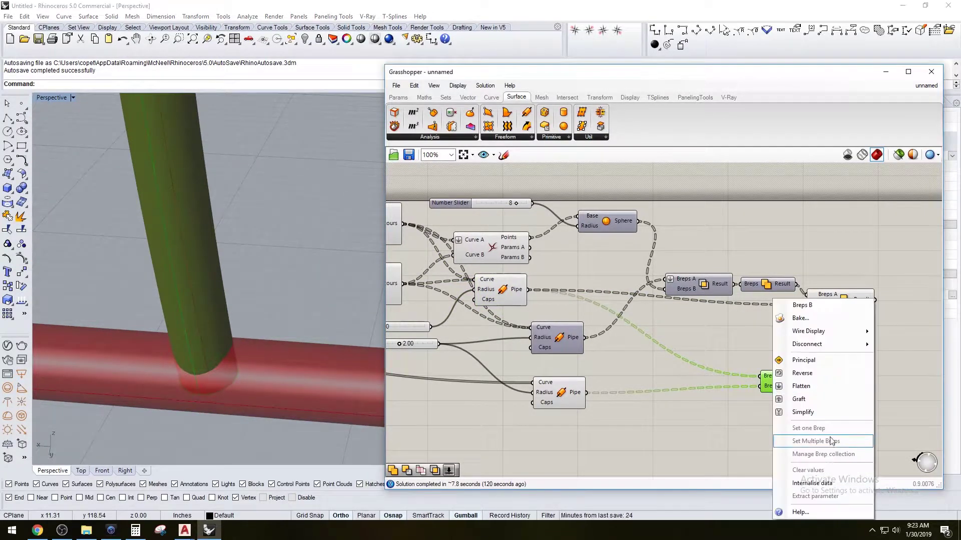
left_click(803, 389)
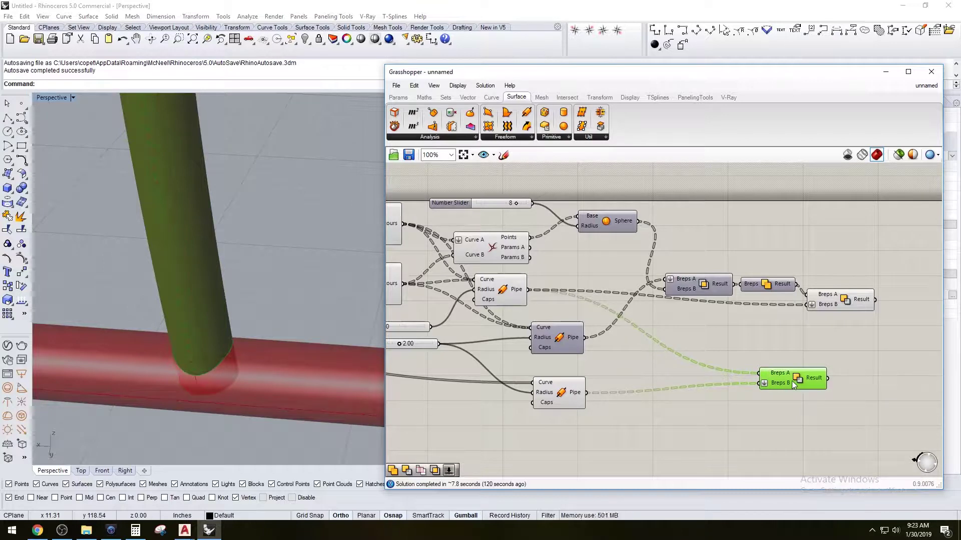
Highlight the edge Pipe and hide the preview of the thinner contour Pipe
left_click(710, 419)
left_click(550, 391)
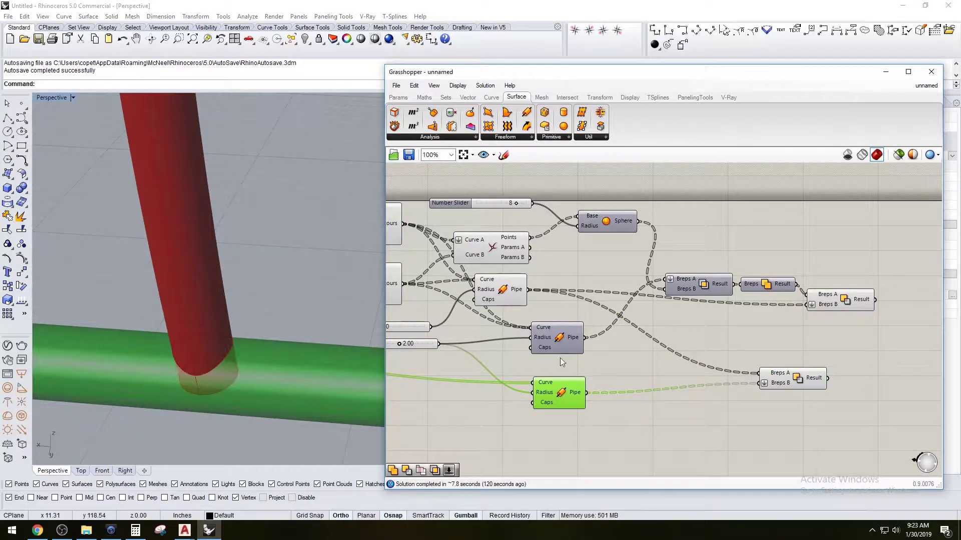
left_click(501, 295)
right_click(502, 295)
left_click(516, 310)
Examine the trimmed ends of the contour pipes along the border edges, both up close and across the whole frame
scroll(325, 297, "down", 7)
right_click_drag(325, 297, 245, 322, "shift")
scroll(279, 311, "down", 5)
scroll(310, 315, "up", 5)
scroll(276, 295, "down", 5)
scroll(248, 253, "up", 4)
scroll(222, 270, "down", 3)
scroll(222, 270, "up", 3)
scroll(253, 282, "down", 3)
scroll(231, 278, "down", 3)
scroll(201, 319, "up", 3)
scroll(809, 331, "down", 5)
scroll(750, 343, "up", 3)
Arrange the second Solid Difference directly below the first one, with the edge Pipe just beneath it
left_click(742, 349)
left_click_drag(742, 348, 745, 342)
left_click_drag(554, 379, 692, 377)
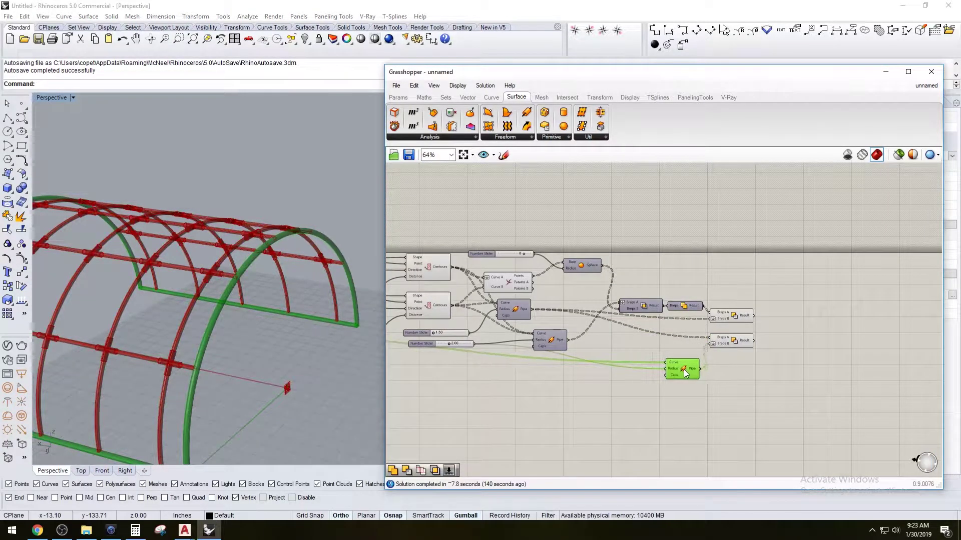
left_click(741, 375)
Turn on the preview of the Extrude component and check the vault surface against the pipes
scroll(268, 348, "down", 4)
right_click_drag(269, 347, 244, 318)
right_click_drag(474, 280, 668, 281)
right_click_drag(423, 303, 654, 288)
scroll(654, 288, "up", 1)
right_click_drag(555, 342, 637, 359)
right_click(616, 286)
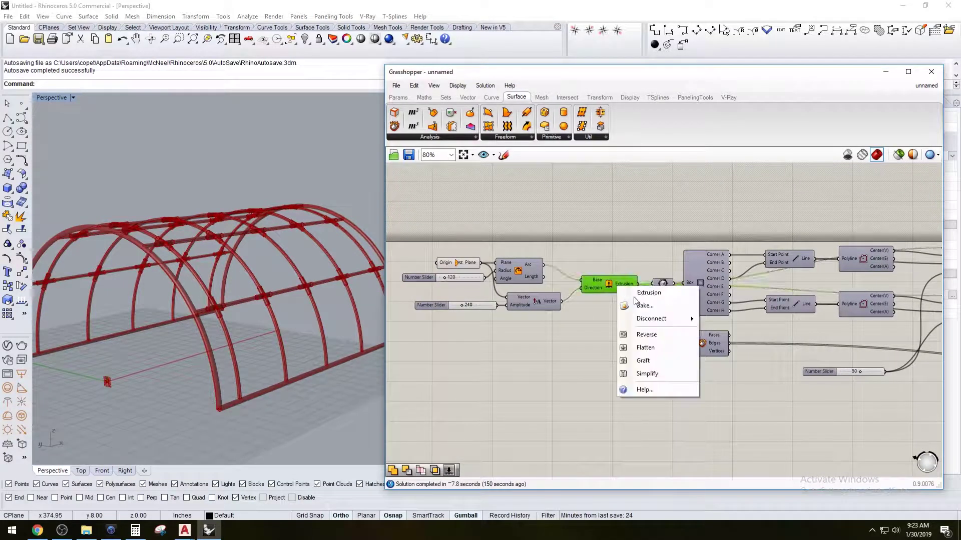
left_click(607, 307)
right_click(608, 283)
left_click(621, 303)
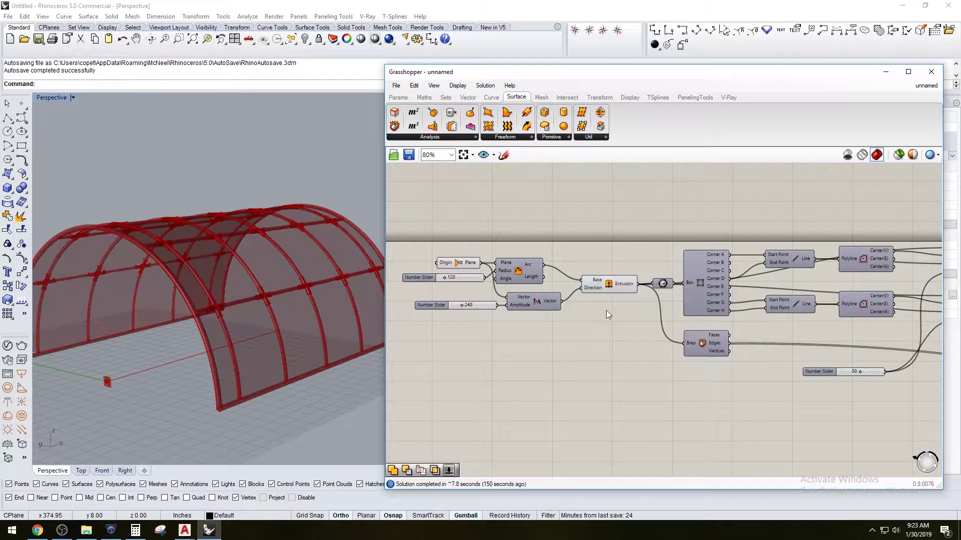
right_click_drag(280, 350, 280, 300)
scroll(270, 358, "up", 5)
left_click(608, 288)
scroll(639, 312, "down", 3)
Add an Offset Surface component fed by the Extrude's Extrusion output, and hide the Extrude preview
double_click(639, 365)
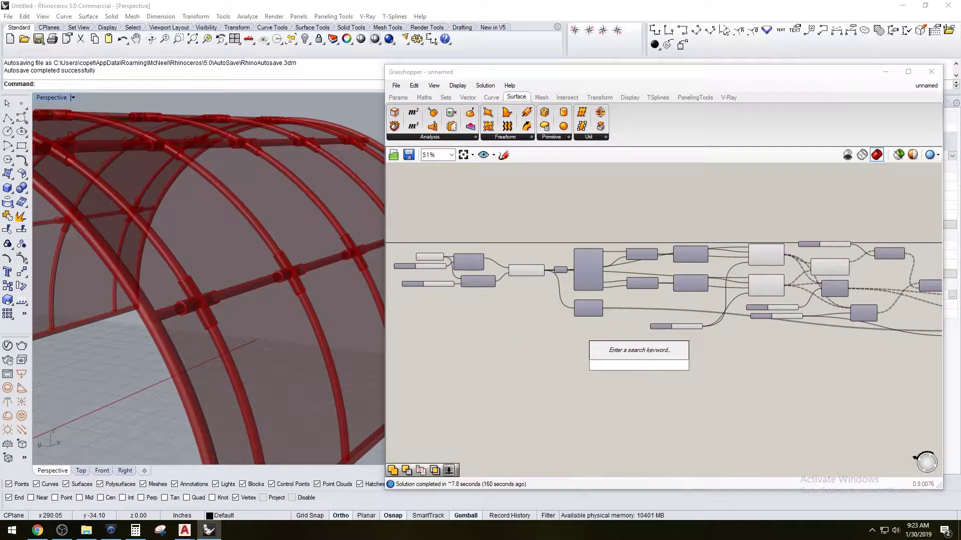
type("offset")
left_click(627, 352)
scroll(545, 325, "up", 2)
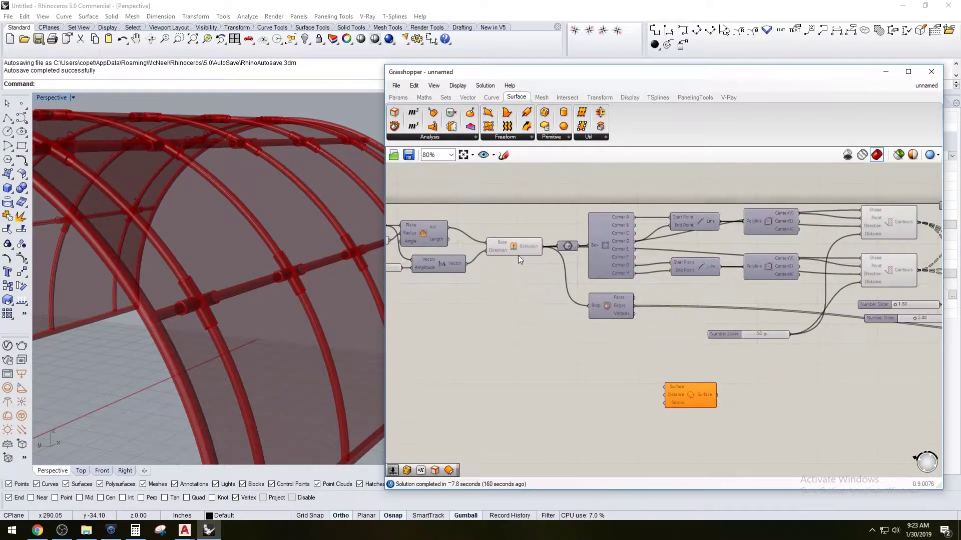
left_click(517, 257)
left_click_drag(544, 246, 665, 387)
right_click(517, 248)
left_click(532, 269)
Place the Offset Surface below the edge Pipe and connect the 2.00 radius slider to its Distance input
scroll(626, 361, "down", 3)
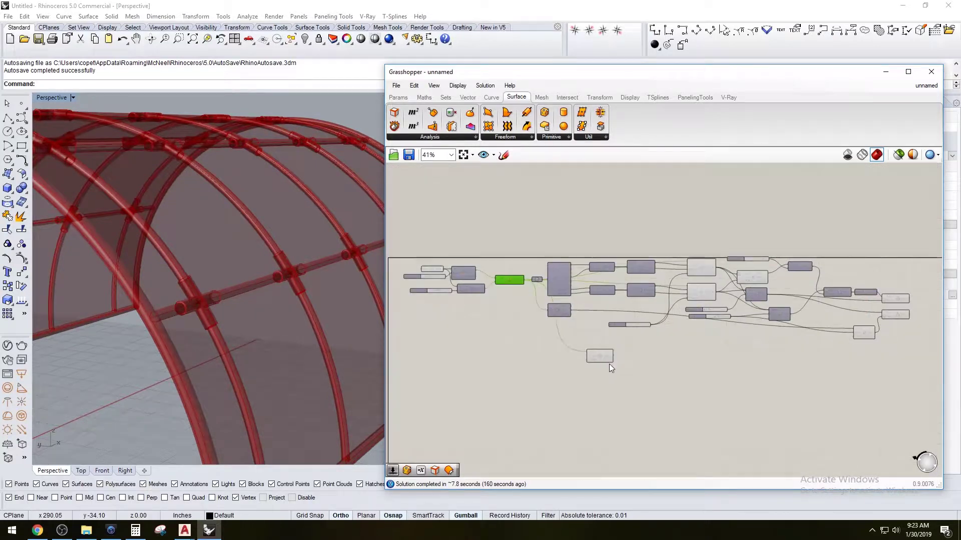
left_click_drag(604, 361, 892, 375)
scroll(875, 338, "up", 4)
right_click_drag(613, 347, 640, 314)
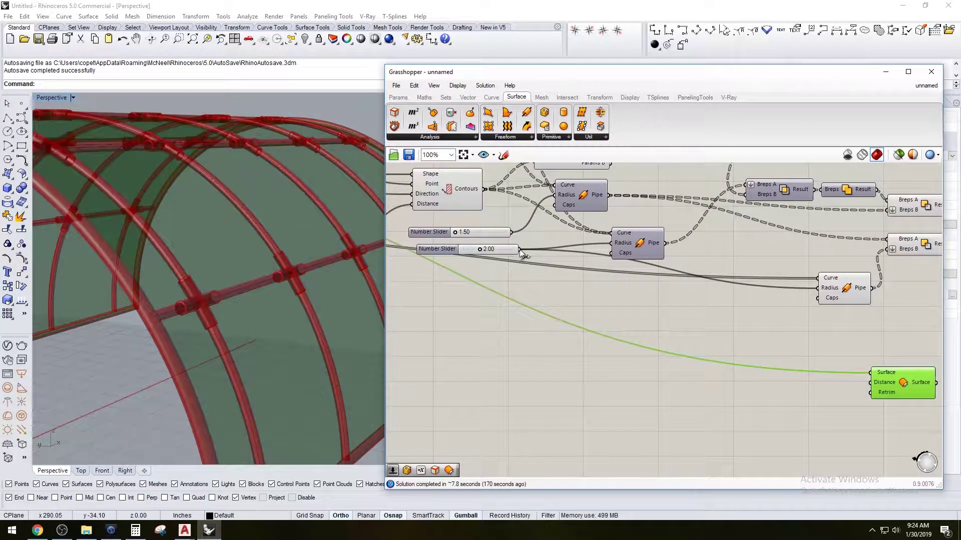
left_click_drag(521, 250, 836, 329)
Inspect the offset surface's position relative to the frame pipes in the Right view, highlighting the Offset Surface component
right_click_drag(167, 320, 368, 260)
left_click(566, 352)
right_click_drag(229, 334, 166, 251)
double_click(44, 98)
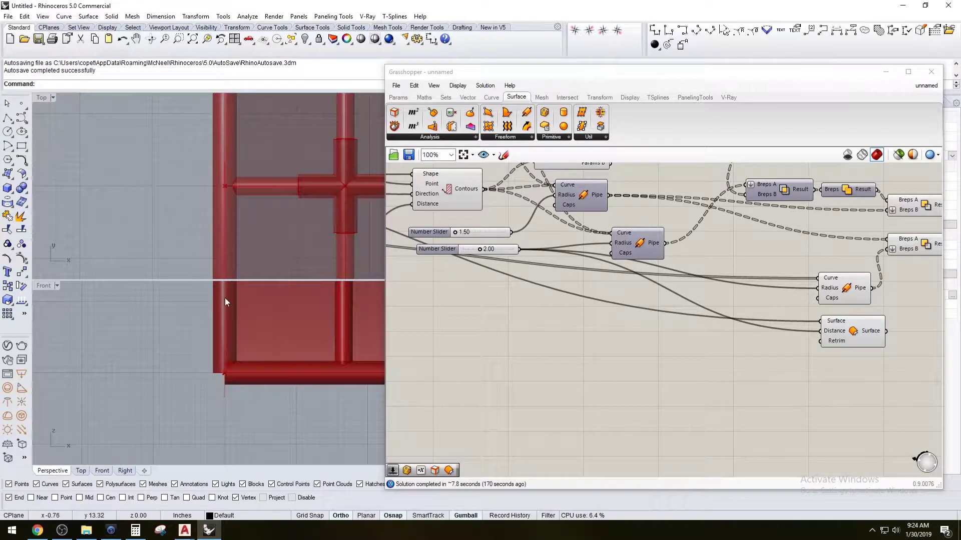
scroll(224, 310, "down", 3)
scroll(258, 191, "down", 3)
scroll(174, 206, "down", 4)
scroll(243, 328, "down", 1)
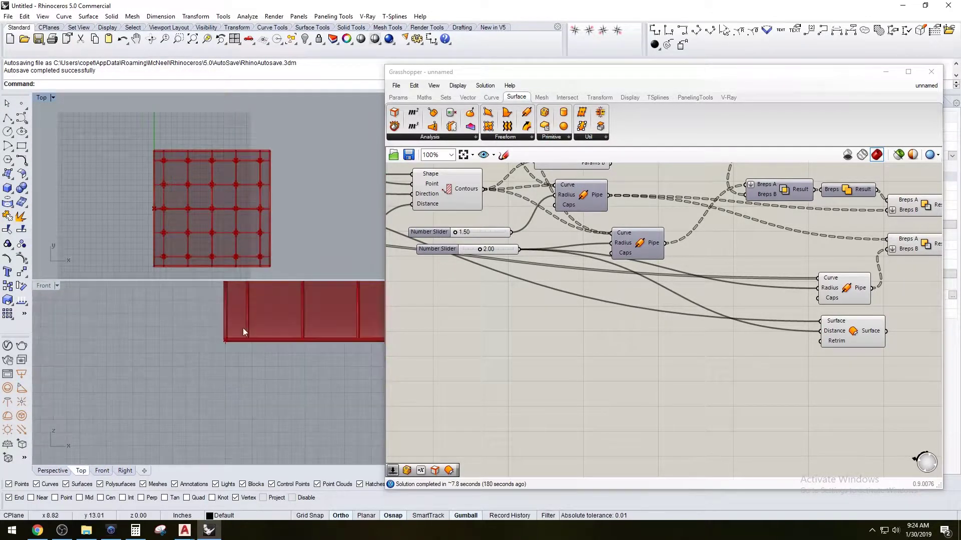
right_click_drag(243, 329, 207, 332)
left_click_drag(453, 75, 718, 135)
double_click(432, 286)
scroll(476, 323, "down", 3)
scroll(437, 301, "up", 5)
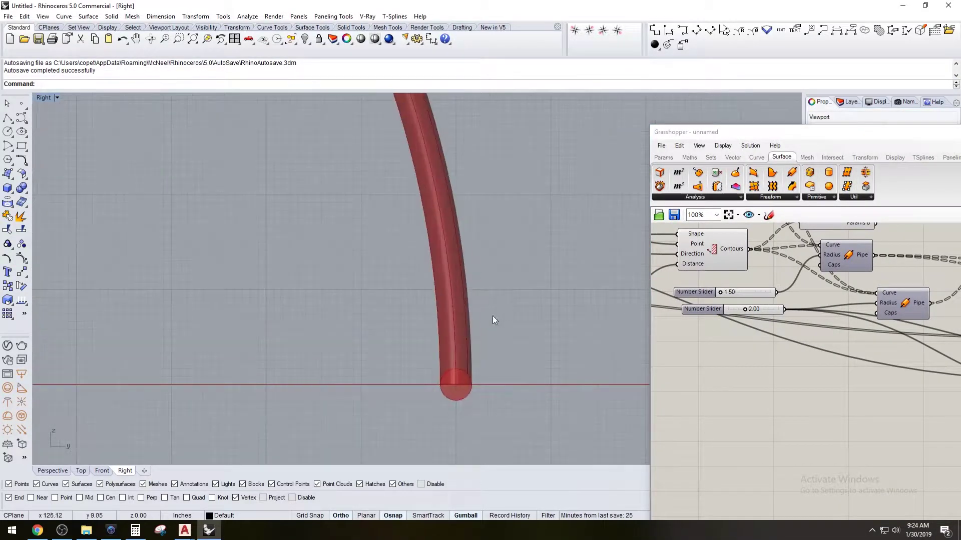
scroll(481, 327, "up", 2)
left_click_drag(809, 136, 658, 132)
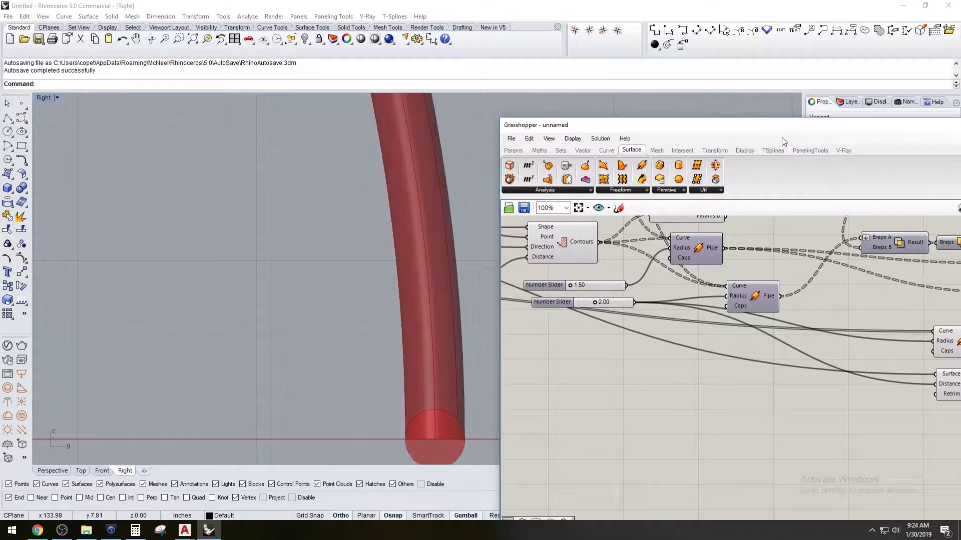
left_click_drag(776, 130, 673, 97)
scroll(249, 268, "down", 8)
right_click_drag(249, 268, 143, 283)
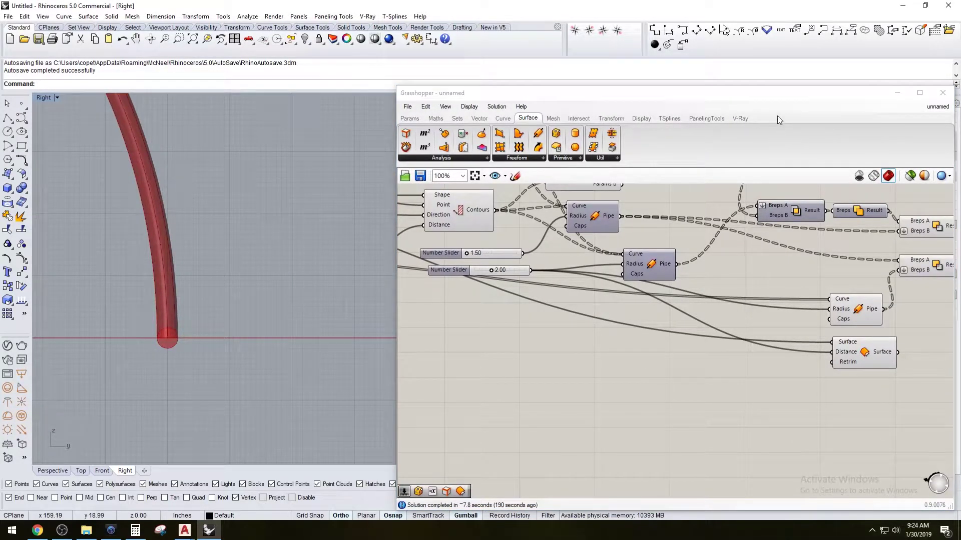
left_click_drag(776, 93, 695, 80)
left_click(786, 340)
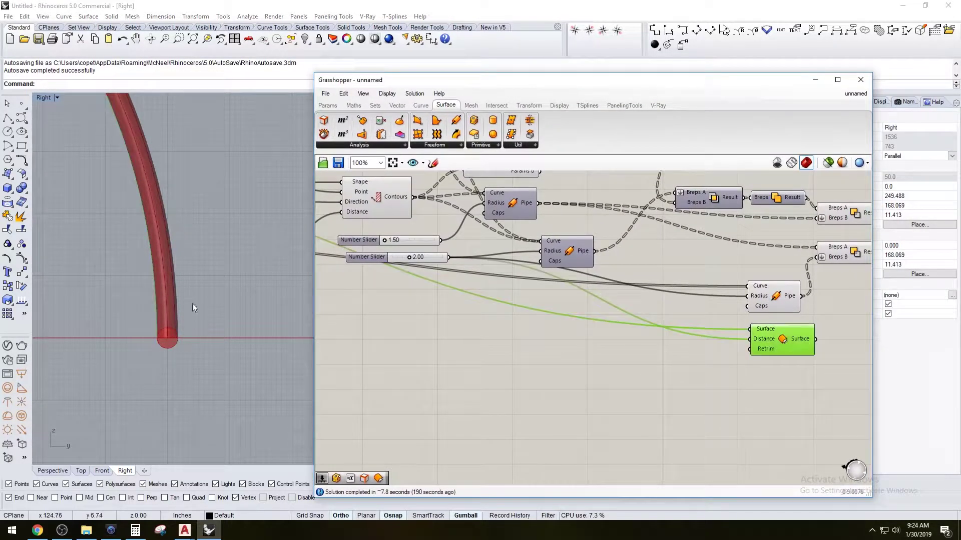
Add a Negative component between the 2.00 slider and the Offset Surface's Distance input to reverse the offset
left_click(741, 386)
scroll(741, 386, "up", 2)
double_click(697, 360)
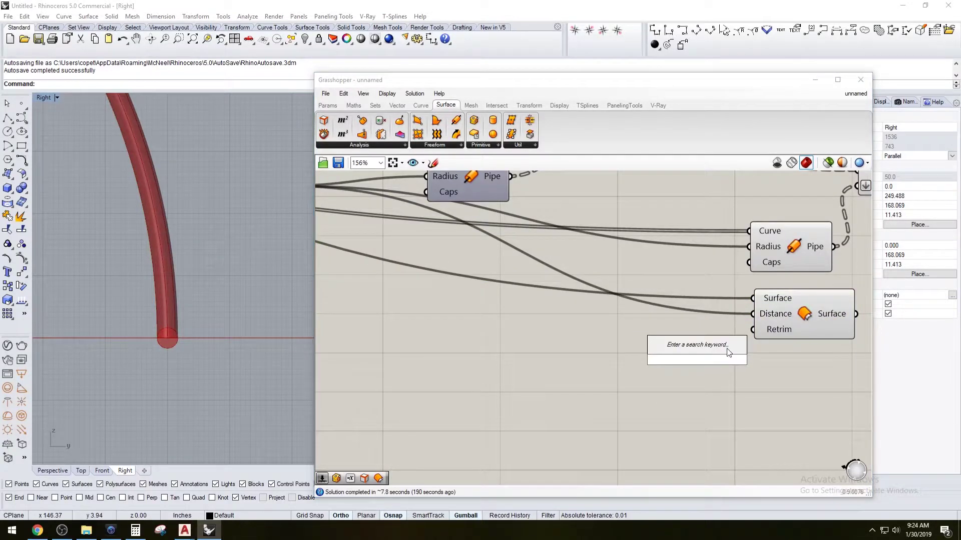
type("NEG")
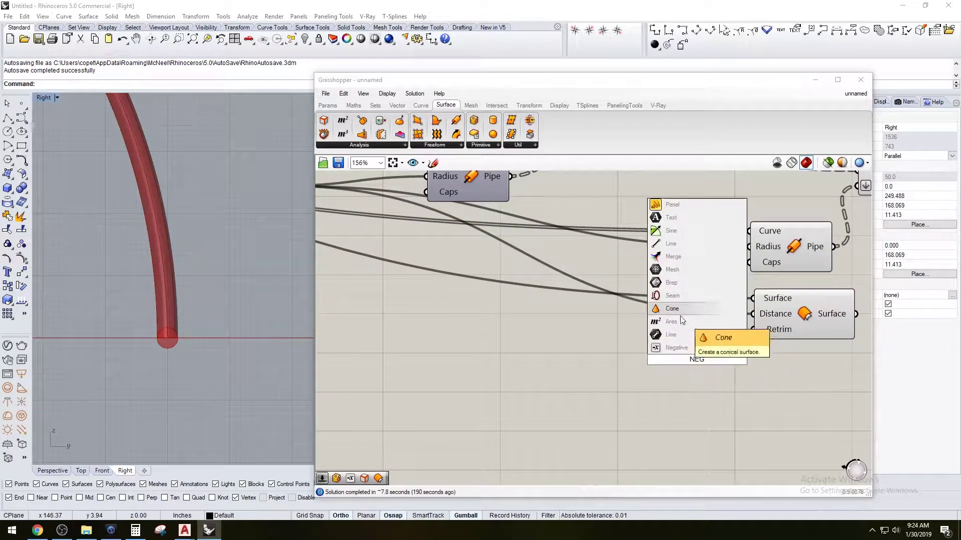
left_click(686, 349)
scroll(609, 355, "down", 3)
left_click_drag(518, 264, 772, 350)
Return to the Perspective view and inspect the frame with the reversed offset surface
double_click(286, 96)
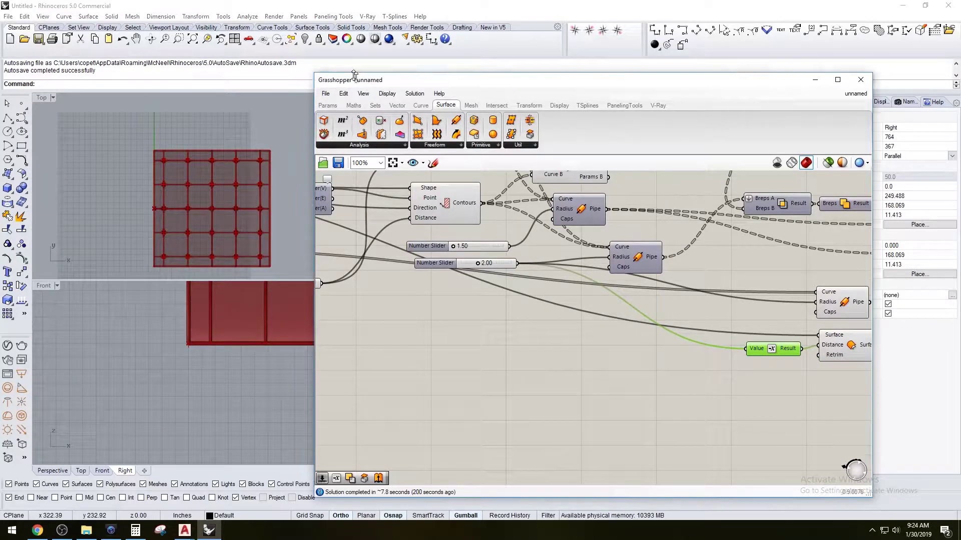
left_click_drag(354, 76, 413, 105)
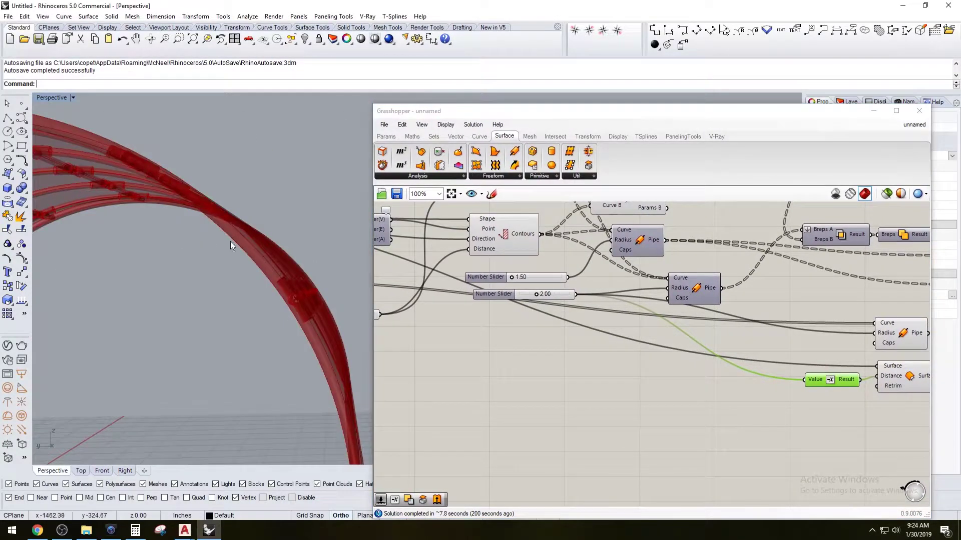
scroll(230, 242, "down", 8)
scroll(230, 241, "up", 6)
right_click_drag(203, 257, 275, 320)
scroll(261, 282, "down", 3)
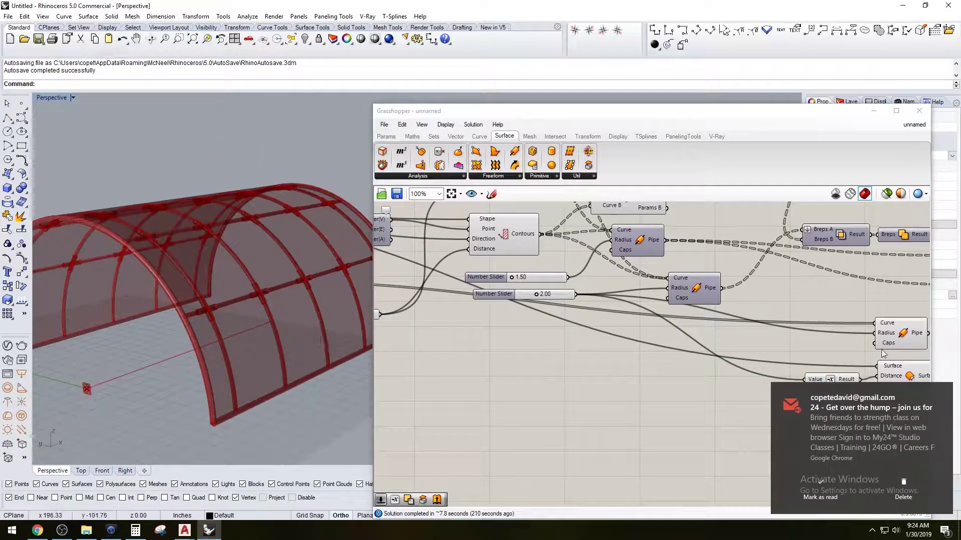
right_click_drag(350, 352, 291, 357)
Review the final geometry by highlighting both Solid Differences, the edge Pipe and the Offset Surface together
left_click(732, 409)
scroll(780, 416, "down", 3)
right_click_drag(904, 337, 733, 339)
scroll(734, 339, "up", 3)
left_click_drag(750, 481, 681, 300)
right_click_drag(674, 462, 701, 429)
left_click_drag(698, 444, 645, 371, "shift")
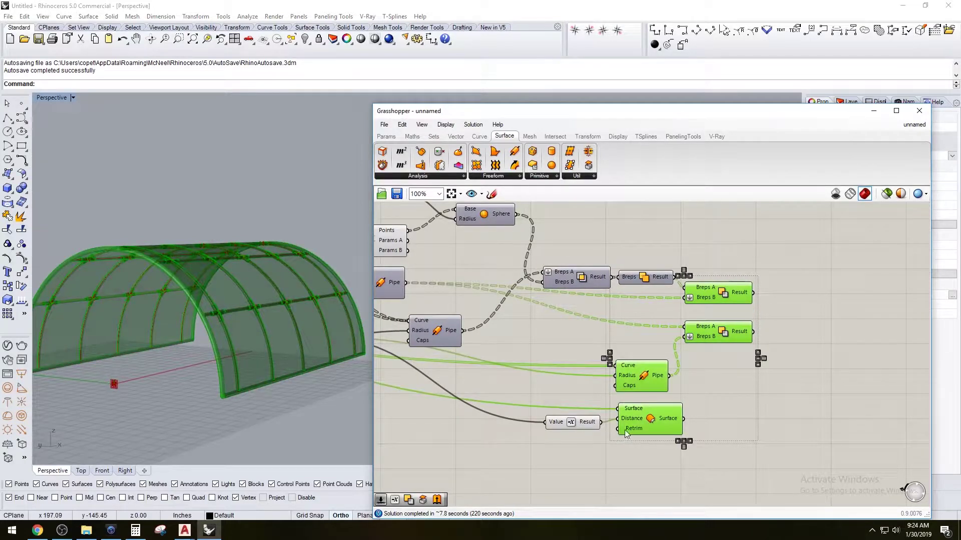
left_click(588, 443)
left_click_drag(716, 463, 631, 360)
scroll(699, 362, "up", 2)
left_click_drag(785, 374, 733, 235, "shift")
right_click_drag(321, 286, 288, 301)
scroll(289, 301, "up", 3)
left_click(589, 325)
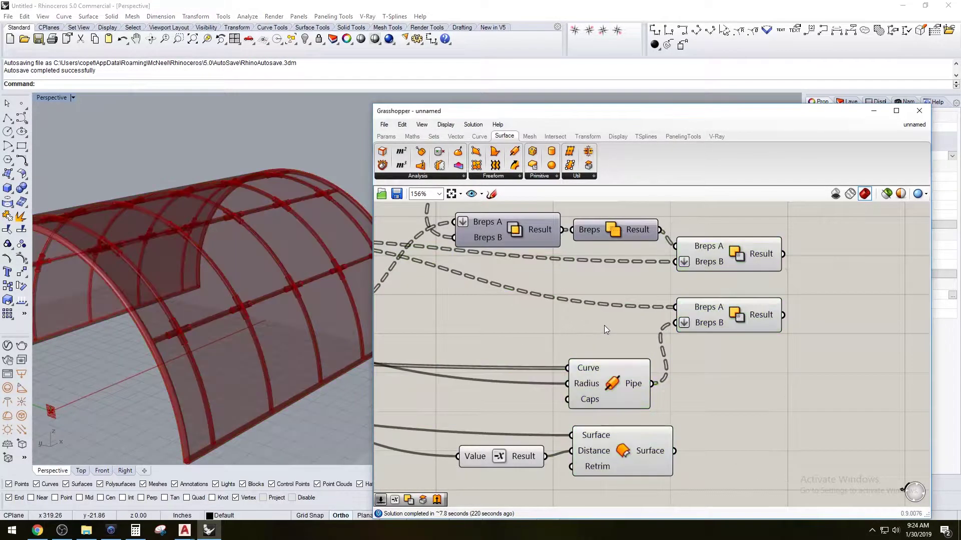